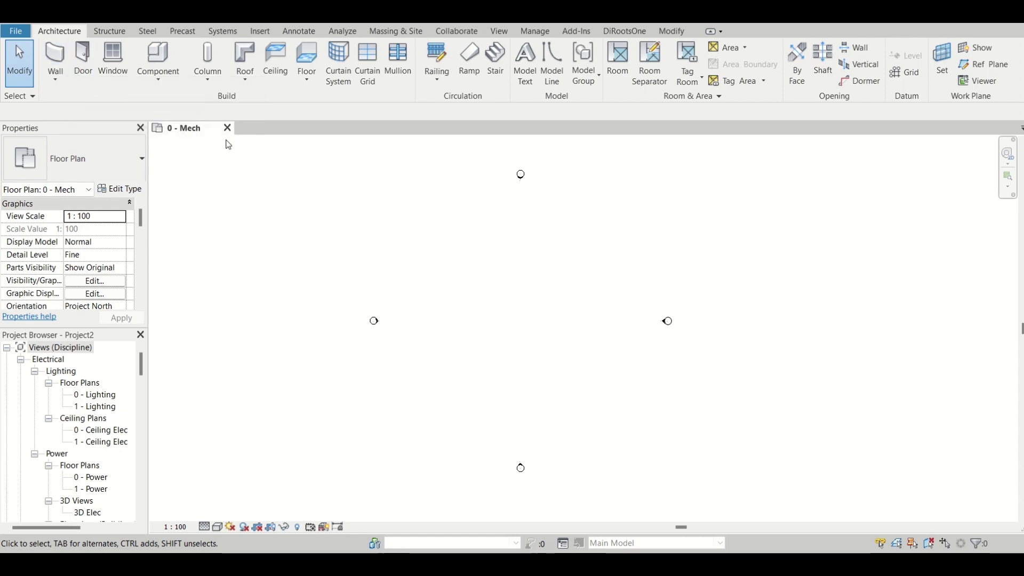
Create a new family from the Metric Mechanical Equipment template.
{"action": "left_click", "coordinate": [16, 31]}
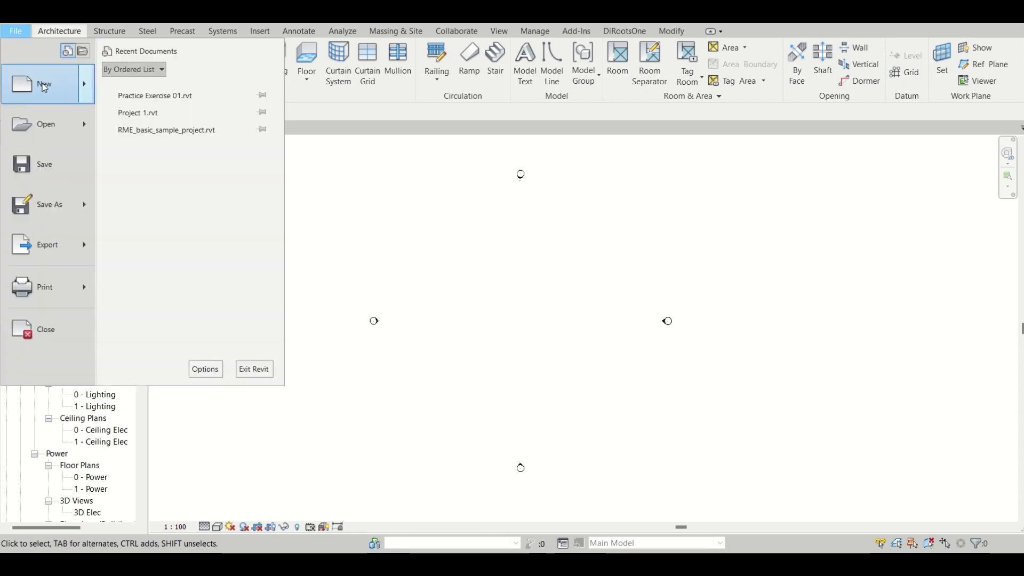
{"action": "mouse_move", "coordinate": [44, 87]}
{"action": "left_click", "coordinate": [165, 116]}
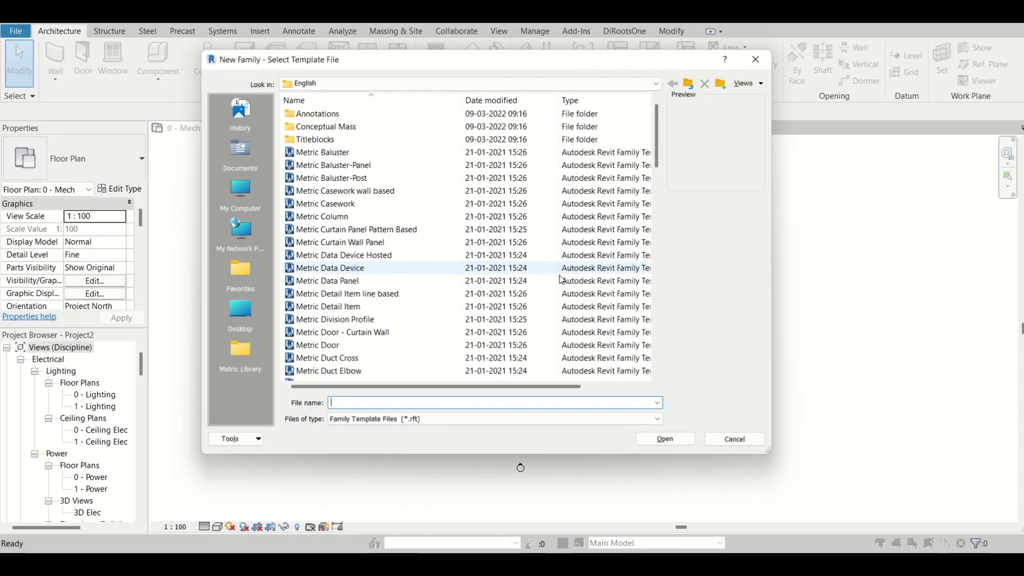
{"action": "scroll", "coordinate": [432, 258], "scroll_direction": "down", "scroll_amount": 7}
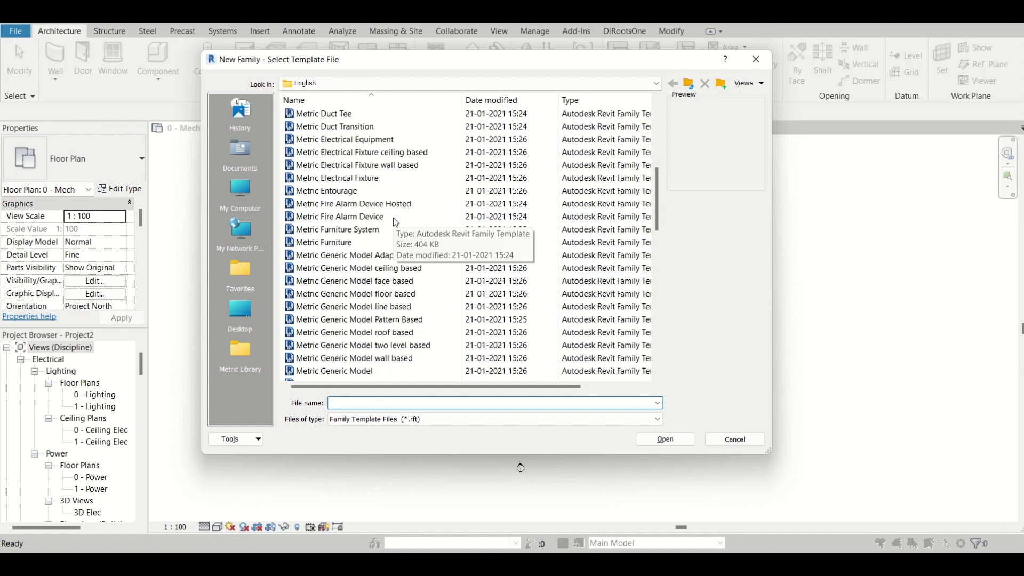
{"action": "scroll", "coordinate": [363, 214], "scroll_direction": "down", "scroll_amount": 4}
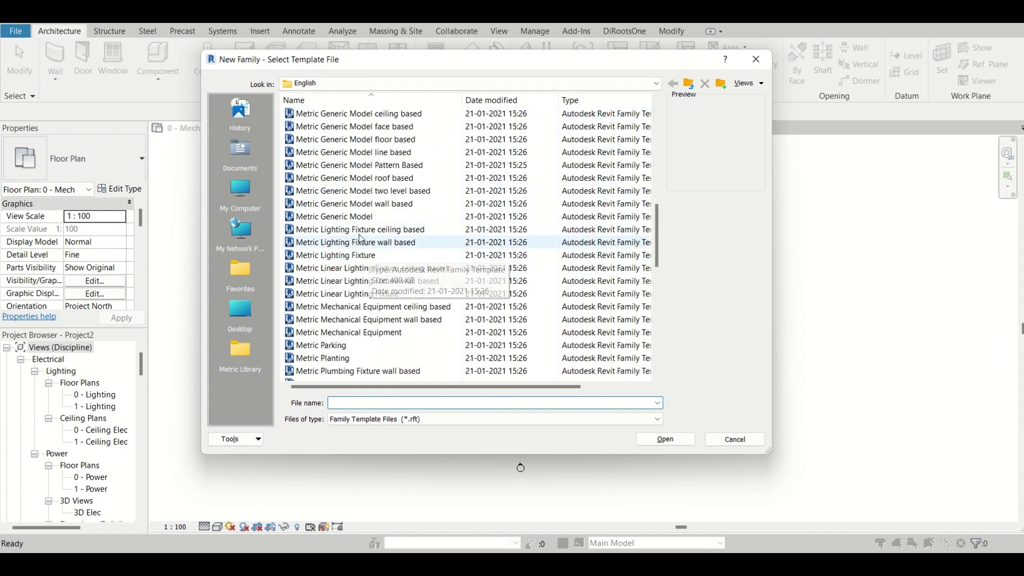
{"action": "scroll", "coordinate": [368, 251], "scroll_direction": "down", "scroll_amount": 1}
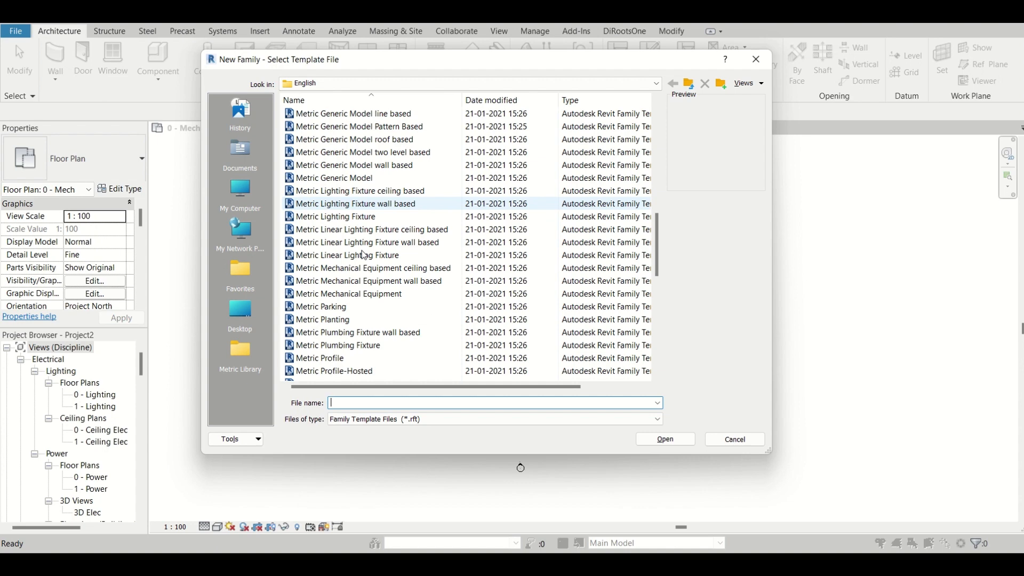
{"action": "left_click", "coordinate": [375, 295]}
{"action": "left_click", "coordinate": [665, 439]}
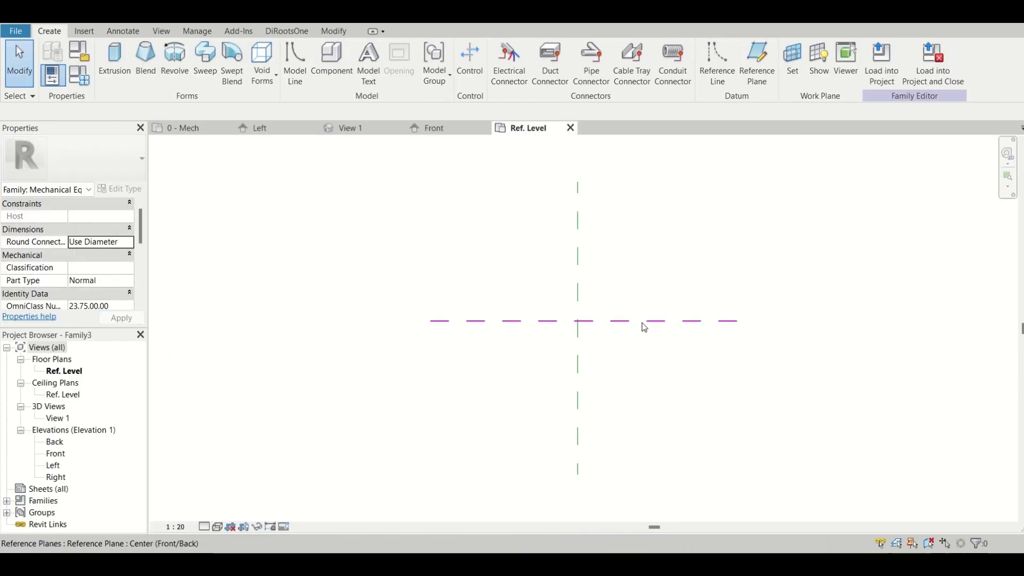
Start a swept blend and sketch its path as a gentle S-shaped spline about 6000 mm long, above the horizontal reference plane.
{"action": "scroll", "coordinate": [612, 341], "scroll_direction": "up", "scroll_amount": 1}
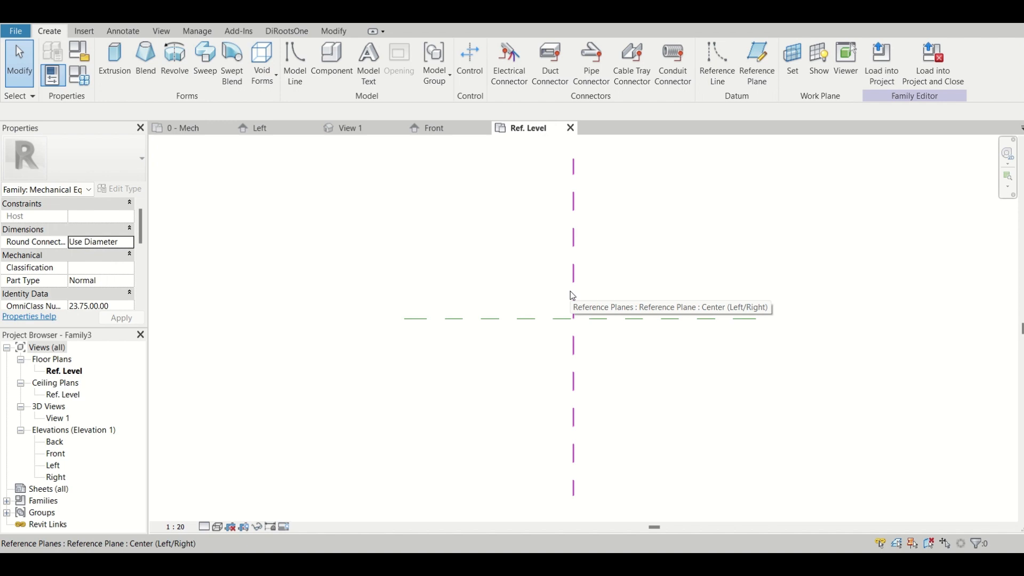
{"action": "left_click", "coordinate": [227, 84]}
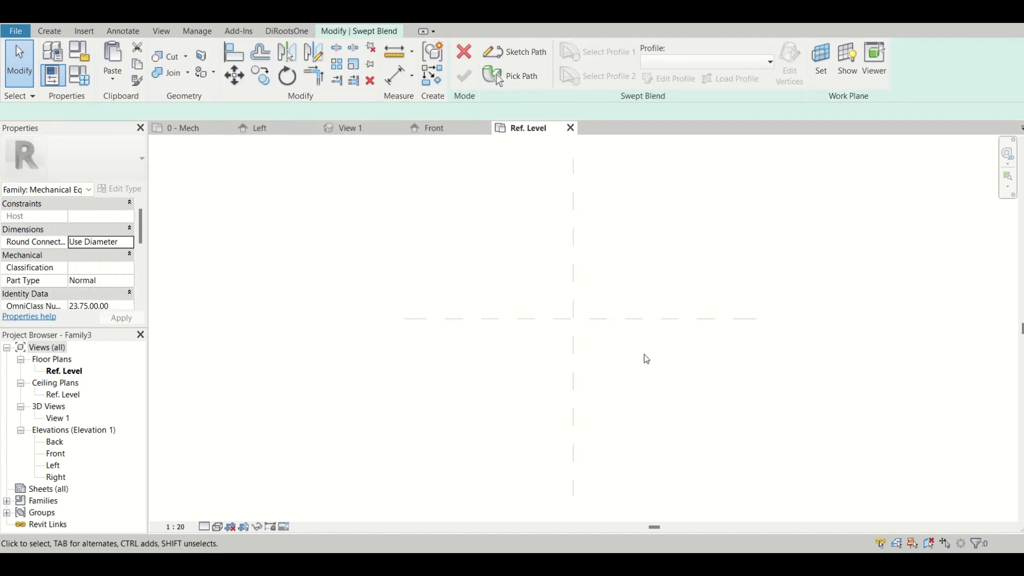
{"action": "left_click", "coordinate": [526, 76]}
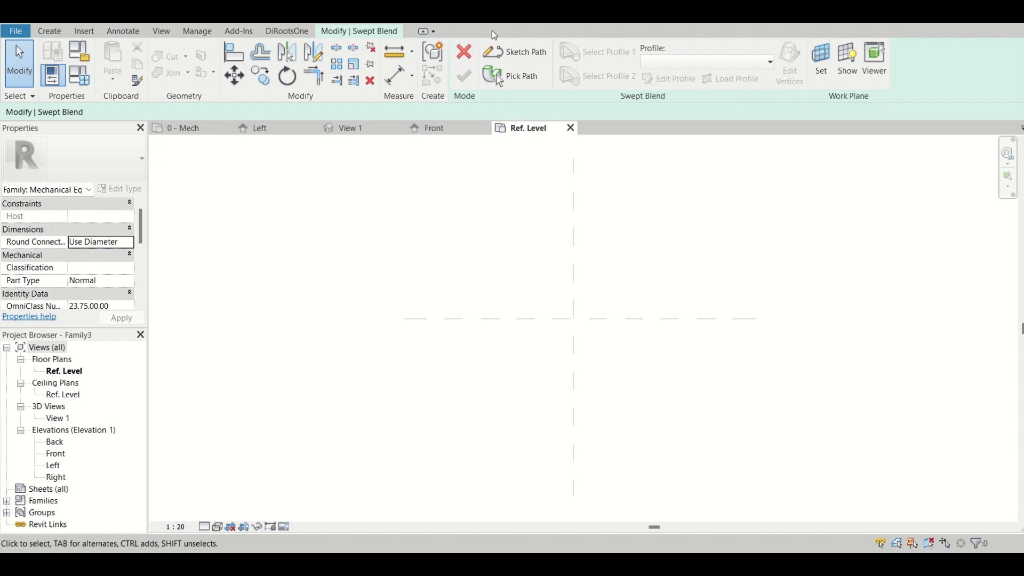
{"action": "left_click", "coordinate": [514, 51]}
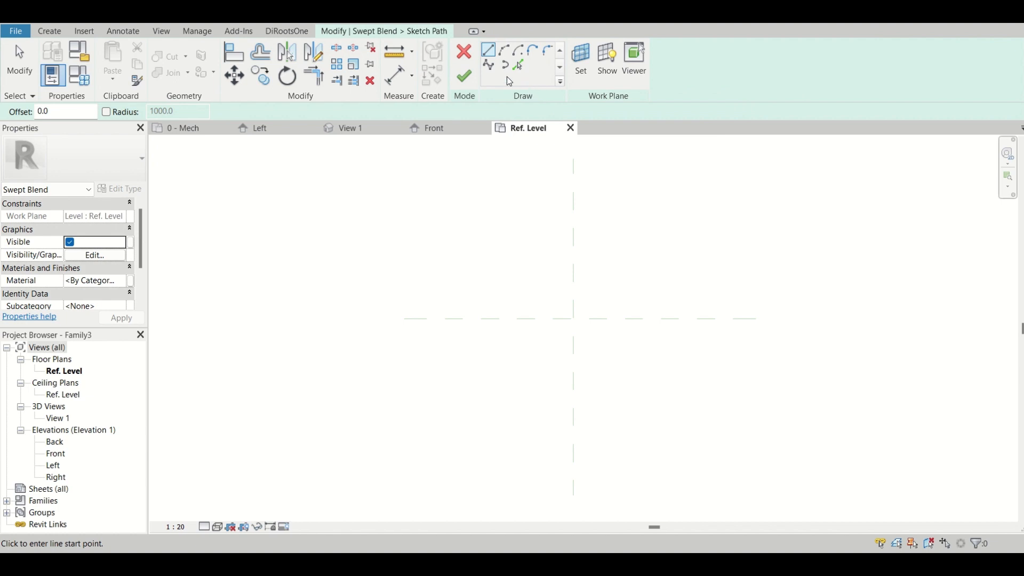
{"action": "left_click", "coordinate": [490, 65]}
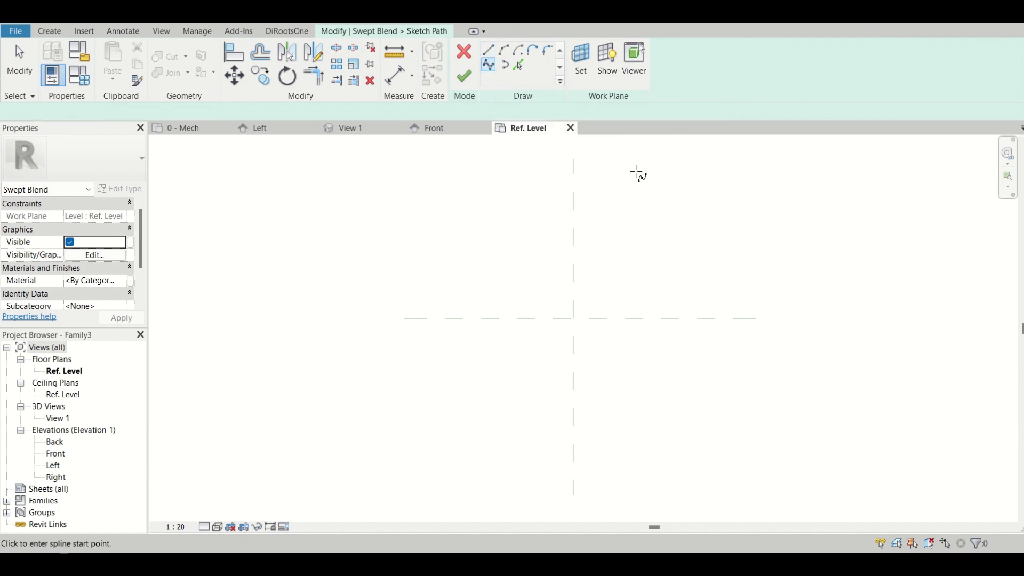
{"action": "left_click", "coordinate": [216, 305]}
{"action": "left_click", "coordinate": [350, 262]}
{"action": "left_click", "coordinate": [427, 237]}
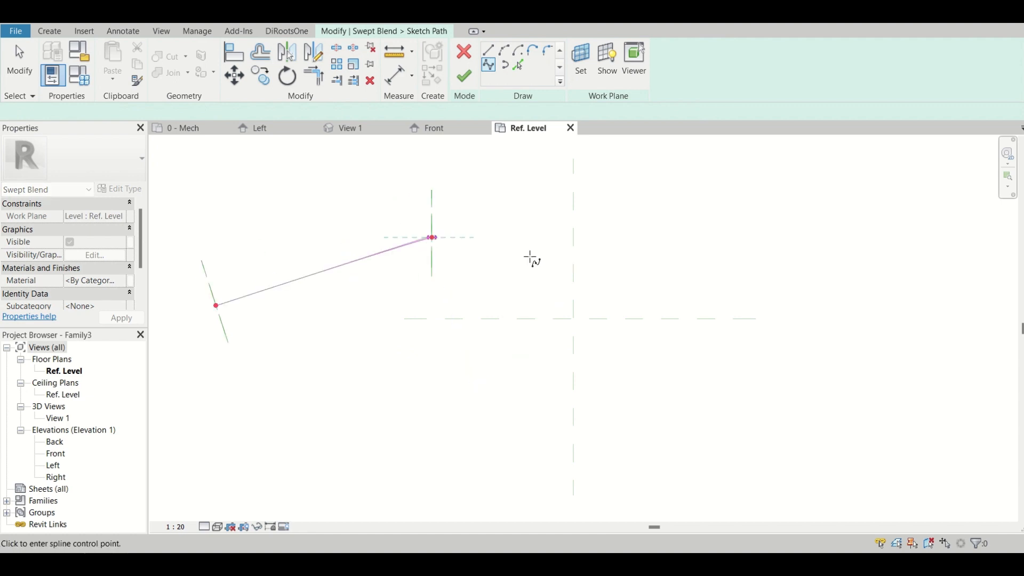
{"action": "left_click", "coordinate": [700, 306]}
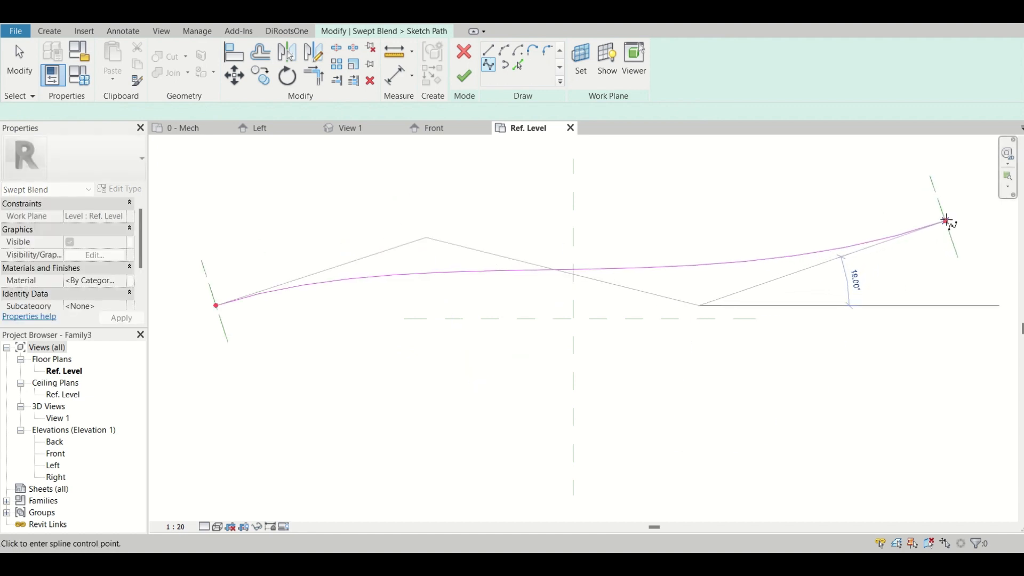
{"action": "left_click", "coordinate": [948, 216]}
{"action": "key", "text": "Escape"}
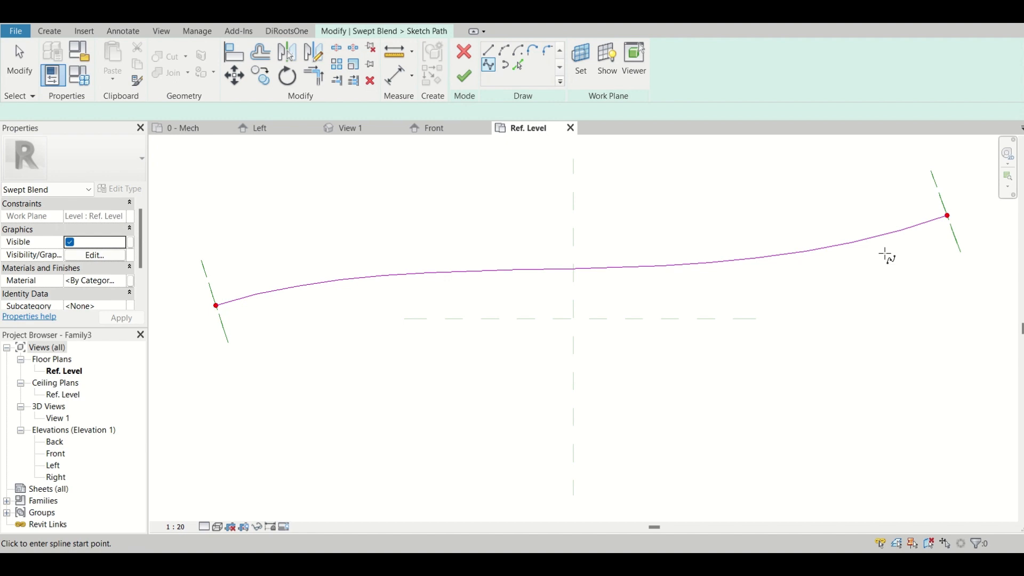
{"action": "key", "text": "Escape"}
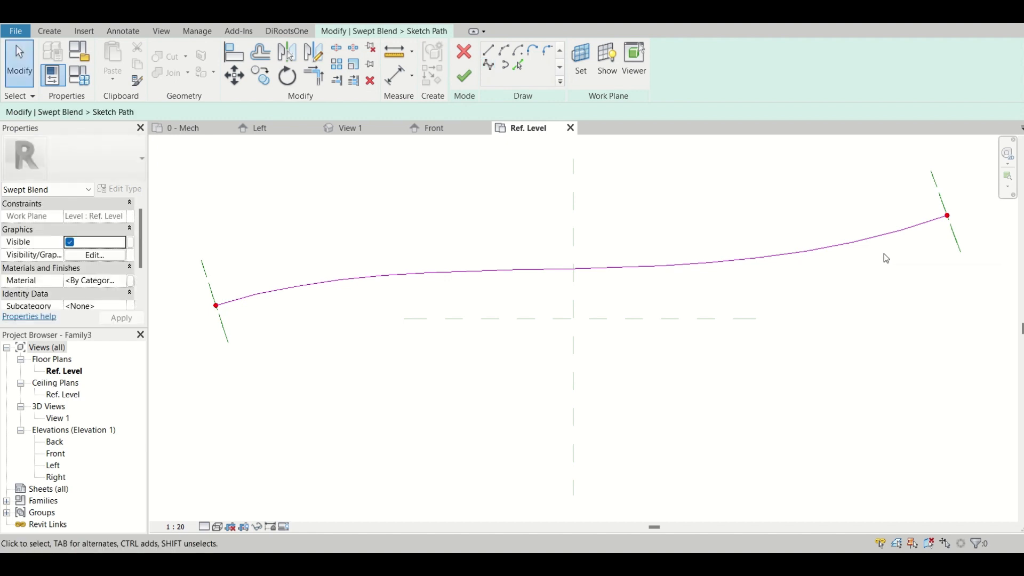
Reshape the path spline by moving its lower control point further down and its upper control point further up.
{"action": "left_click", "coordinate": [908, 226]}
{"action": "key", "text": "Escape"}
{"action": "left_click", "coordinate": [800, 259]}
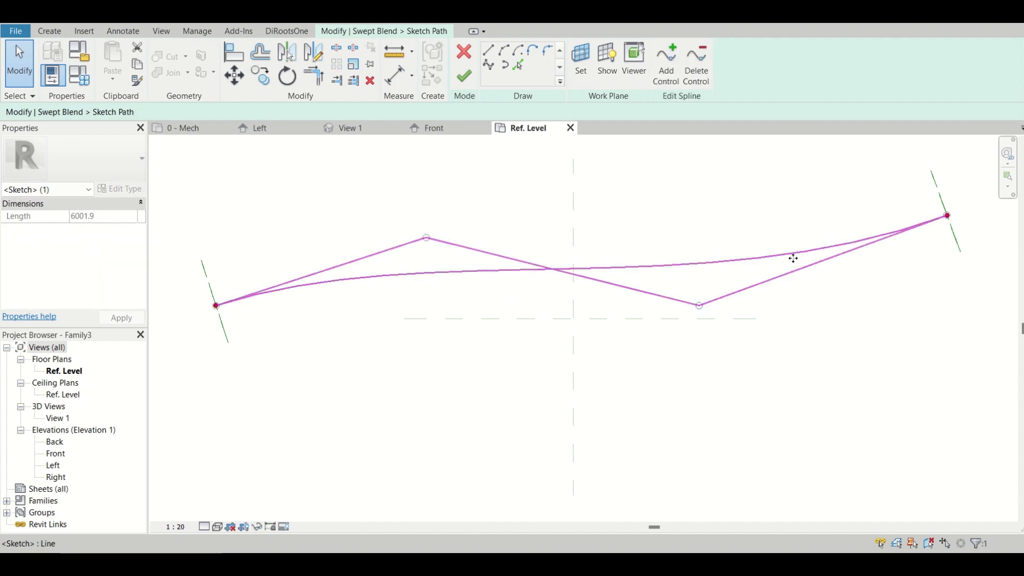
{"action": "left_click_drag", "start_coordinate": [699, 305], "coordinate": [713, 335]}
{"action": "left_click_drag", "start_coordinate": [425, 249], "coordinate": [422, 215]}
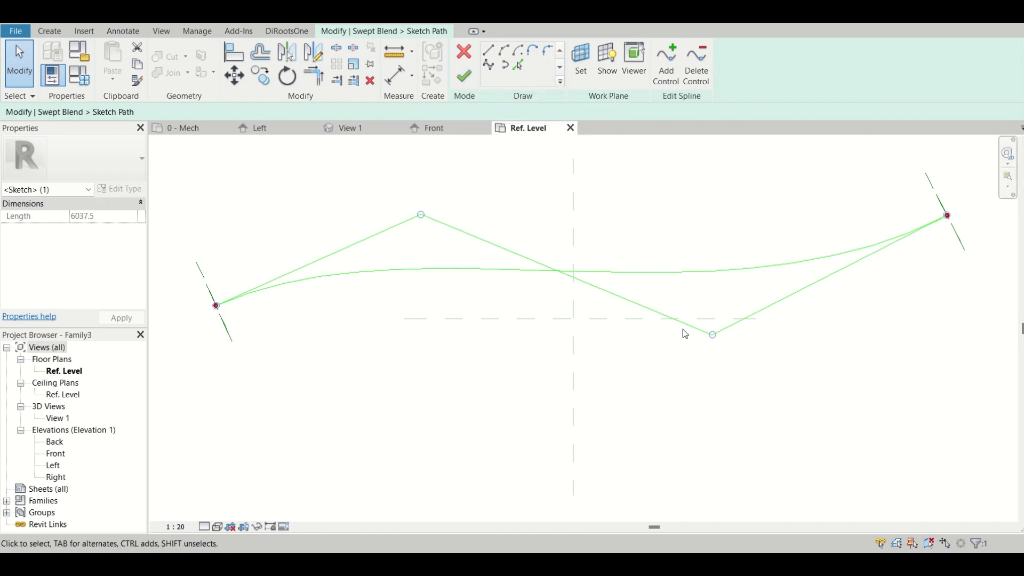
Add a control point near each end of the spline, pull both outward to deepen the curves, and finish the path.
{"action": "left_click", "coordinate": [666, 62]}
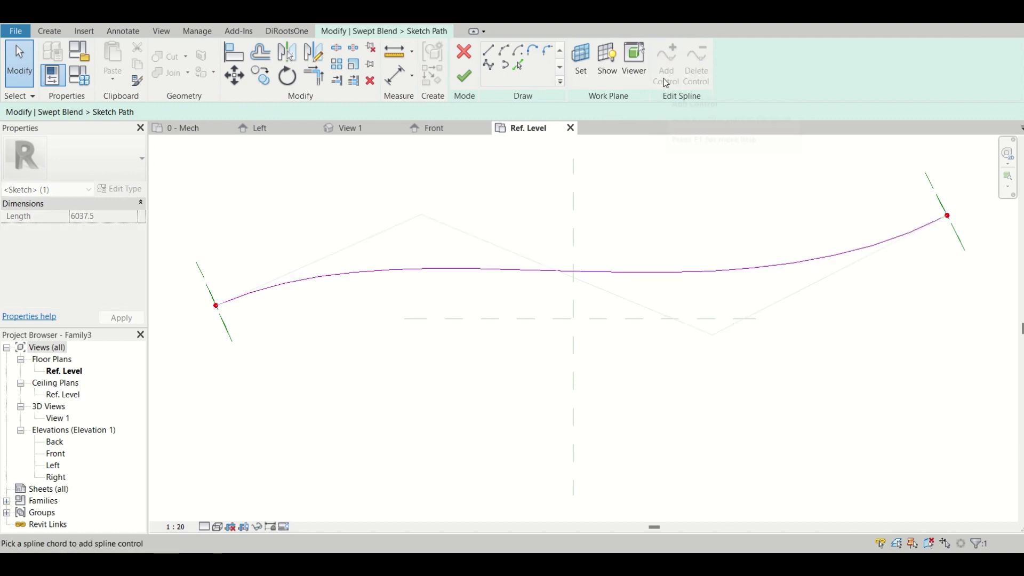
{"action": "left_click", "coordinate": [899, 240]}
{"action": "left_click_drag", "start_coordinate": [830, 275], "coordinate": [868, 295]}
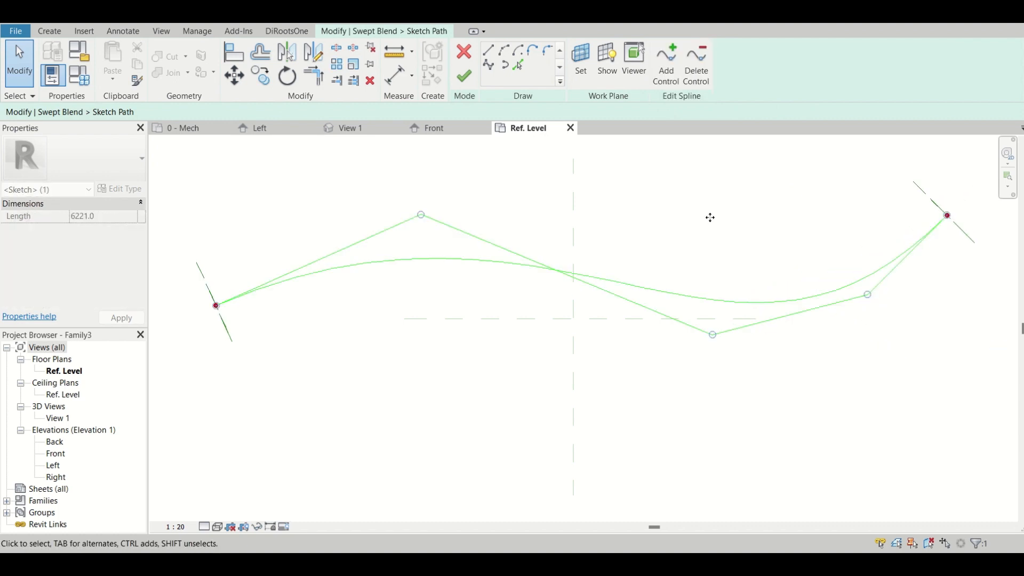
{"action": "left_click", "coordinate": [667, 66]}
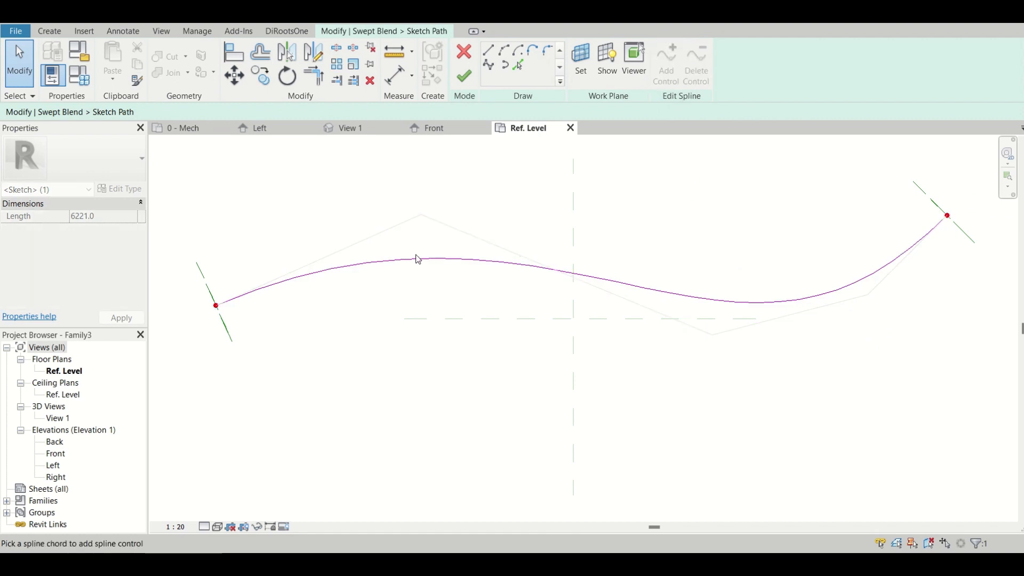
{"action": "left_click", "coordinate": [290, 274]}
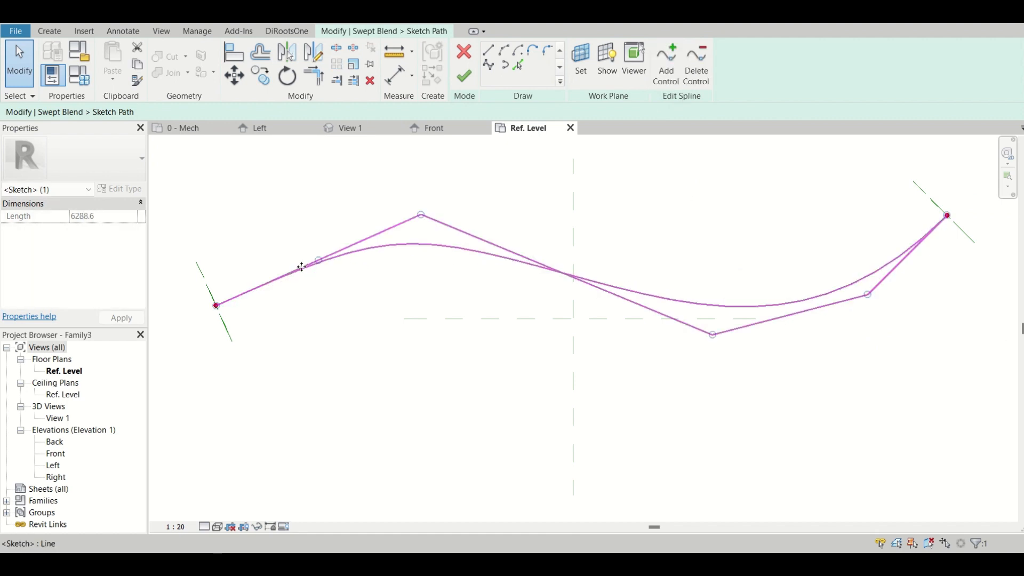
{"action": "left_click_drag", "start_coordinate": [319, 260], "coordinate": [304, 239]}
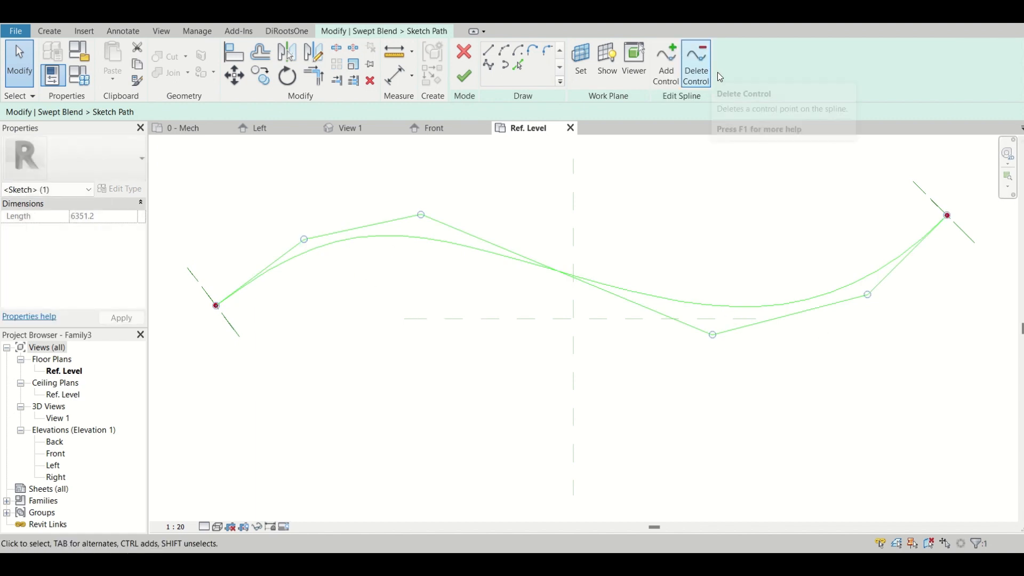
{"action": "left_click", "coordinate": [466, 81]}
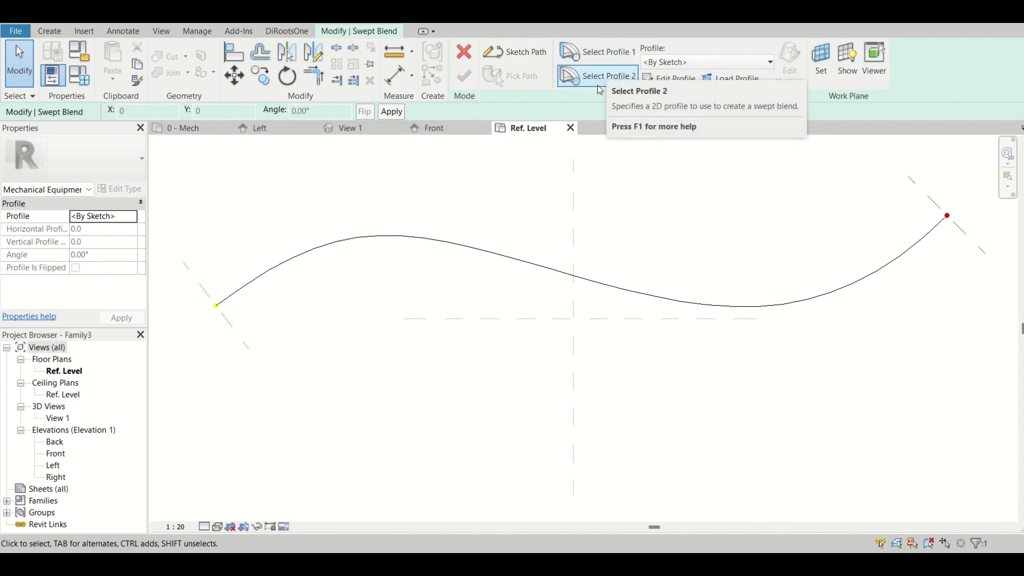
In 3D View 1, sketch the first profile as a circle of 100 mm radius centred on the path's start point and finish it.
{"action": "double_click", "coordinate": [203, 281]}
{"action": "left_click", "coordinate": [519, 354]}
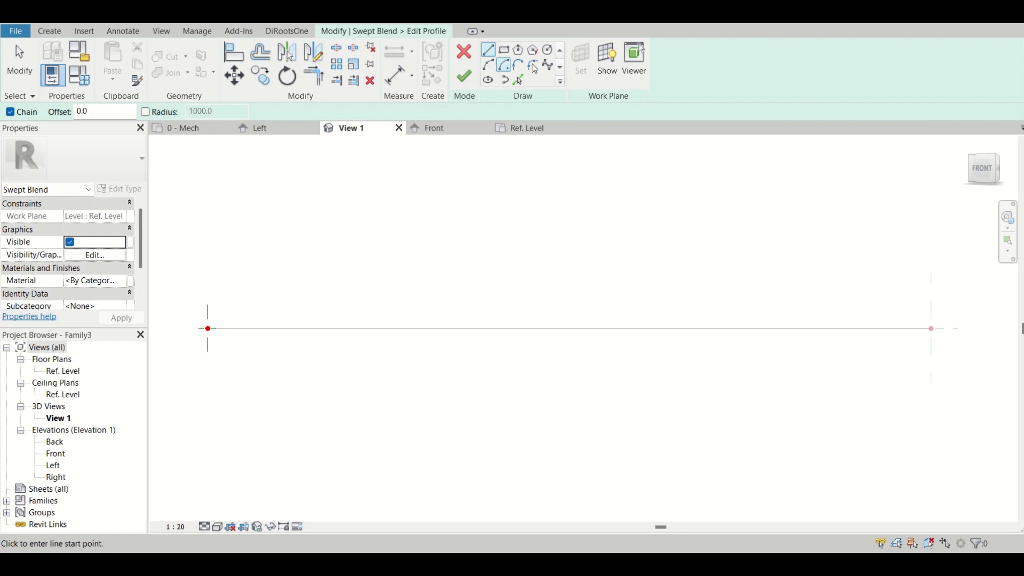
{"action": "left_click", "coordinate": [548, 49]}
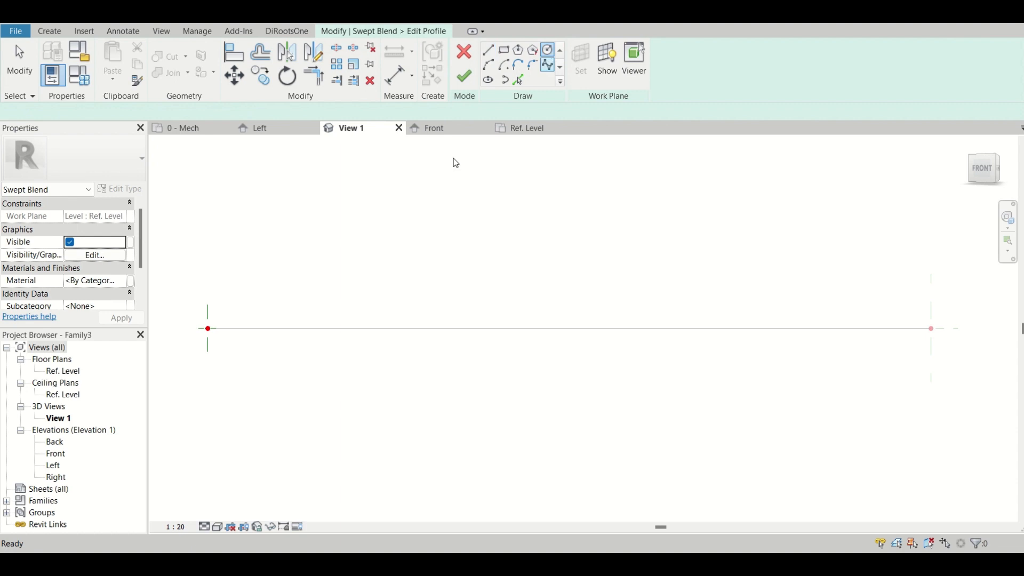
{"action": "left_click", "coordinate": [208, 328]}
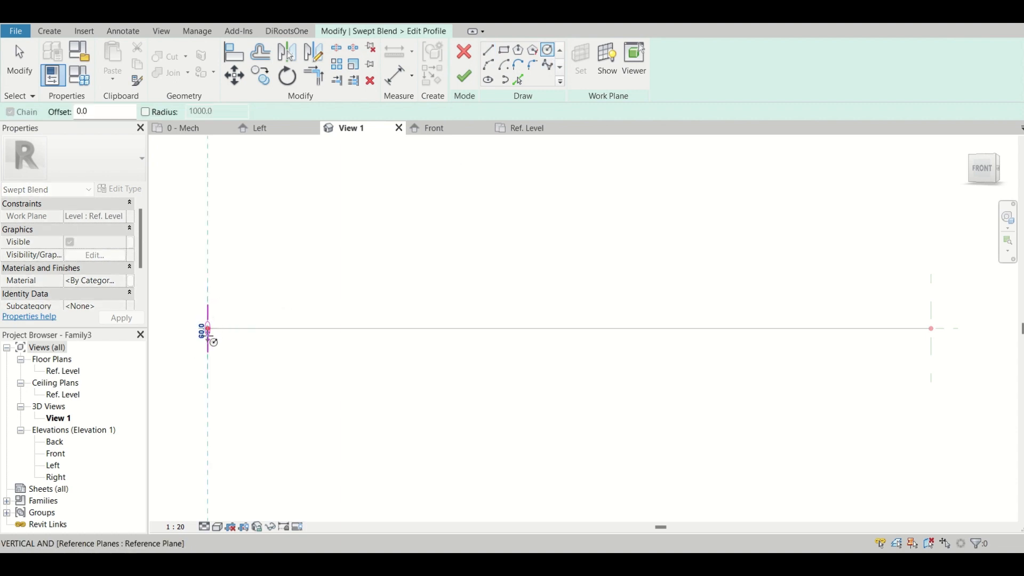
{"action": "scroll", "coordinate": [209, 341], "scroll_direction": "up", "scroll_amount": 3}
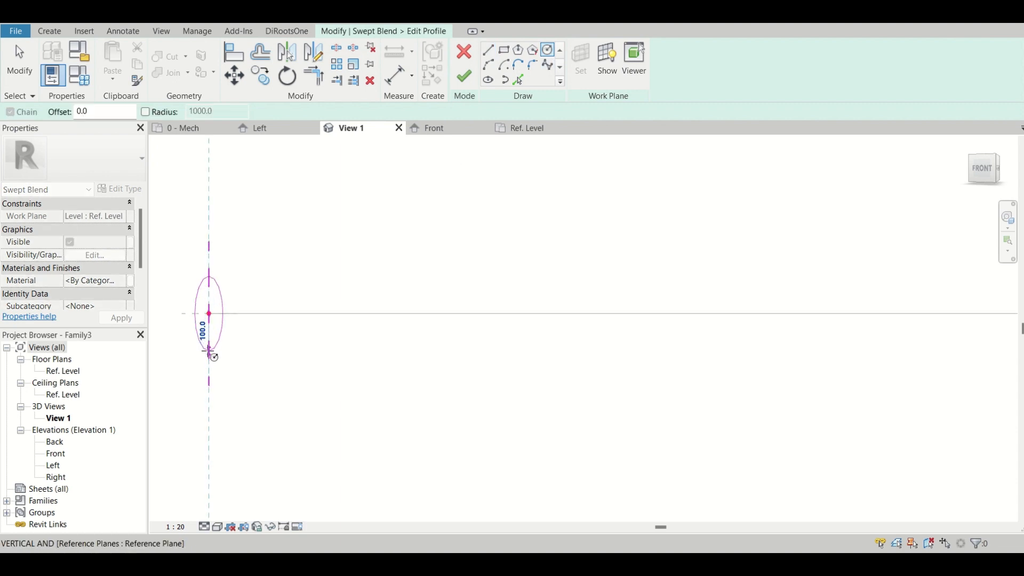
{"action": "left_click", "coordinate": [210, 351]}
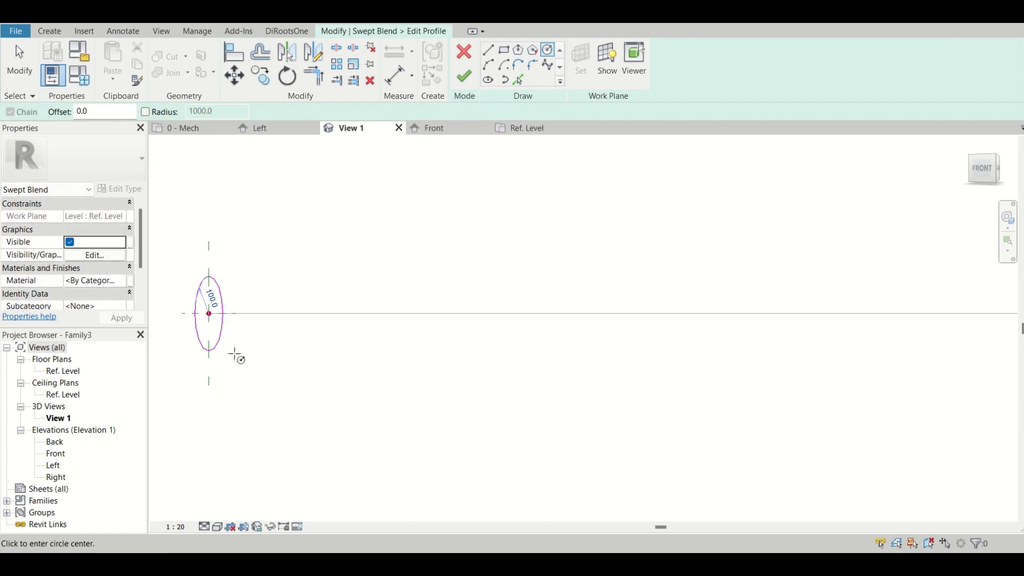
{"action": "scroll", "coordinate": [236, 355], "scroll_direction": "down", "scroll_amount": 2}
{"action": "scroll", "coordinate": [235, 356], "scroll_direction": "down", "scroll_amount": 3}
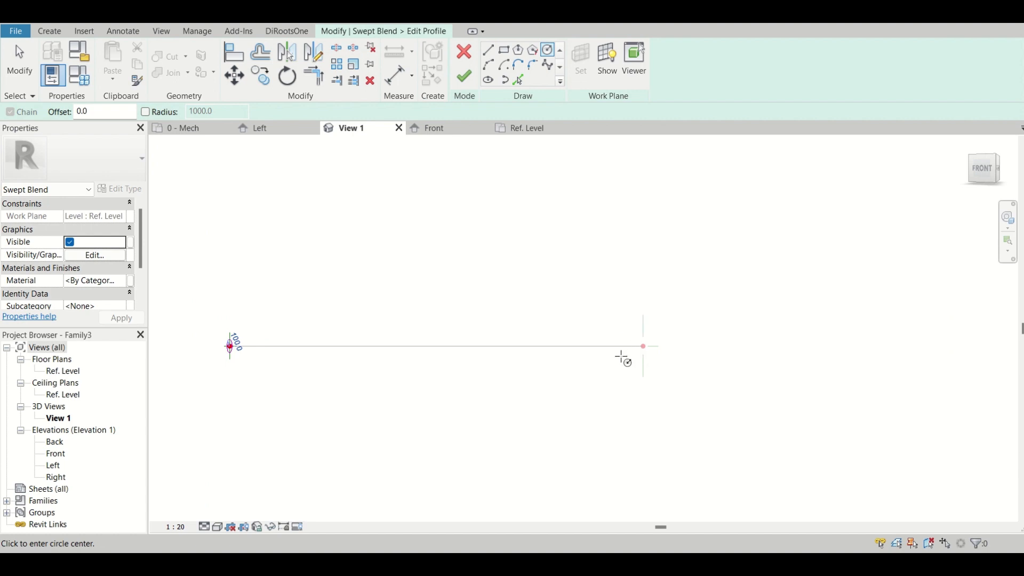
{"action": "key", "text": "Escape"}
{"action": "key", "text": "Escape"}
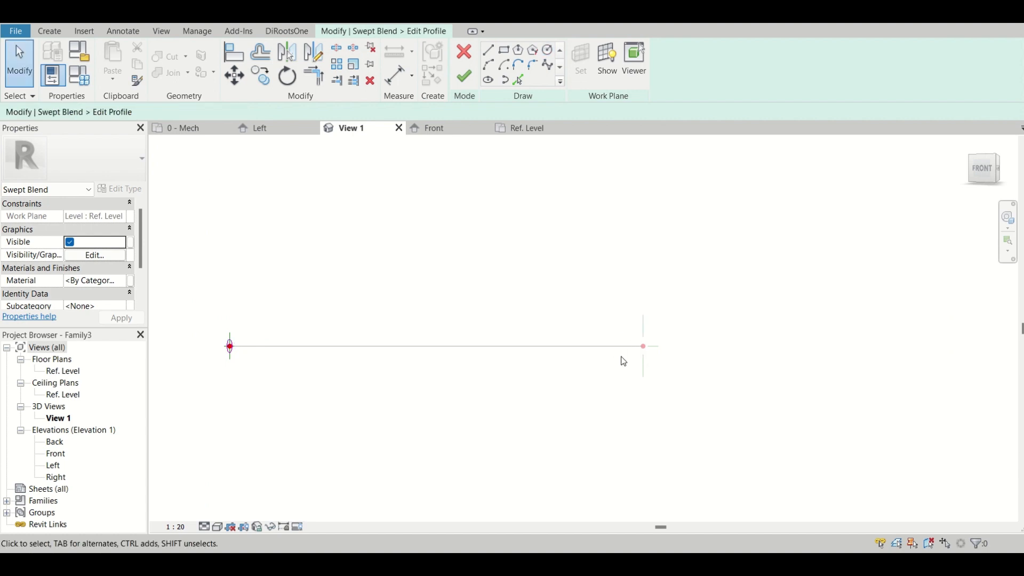
{"action": "left_click", "coordinate": [471, 75]}
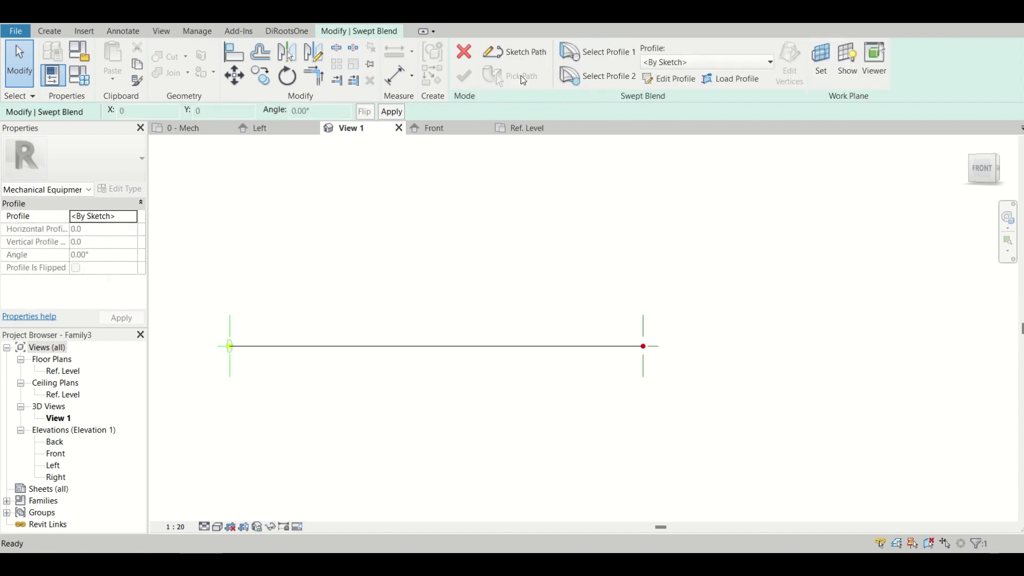
Sketch the second profile as a circle of 1000 mm radius centred on the path's end point and finish it.
{"action": "left_click", "coordinate": [606, 75]}
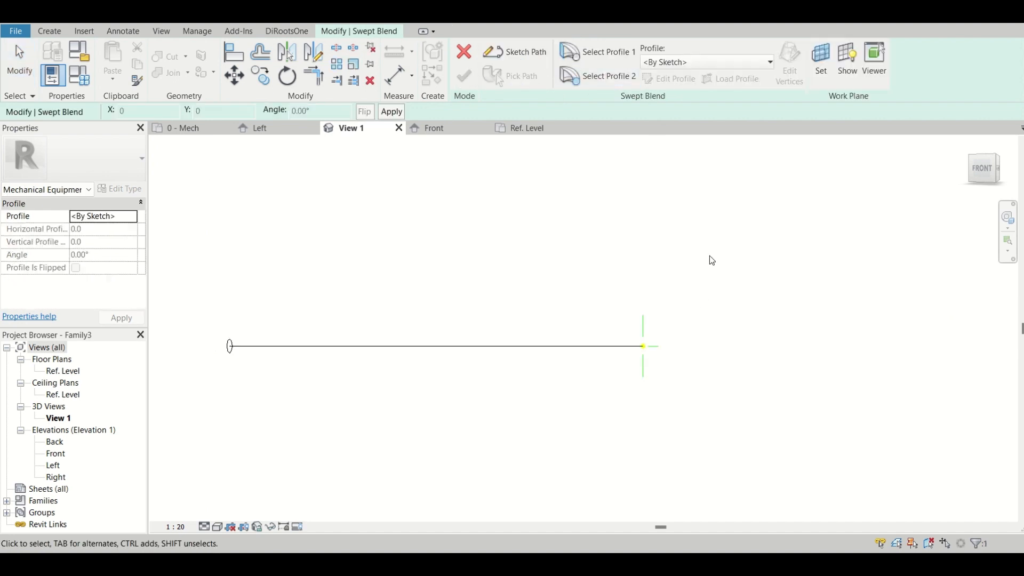
{"action": "double_click", "coordinate": [643, 321]}
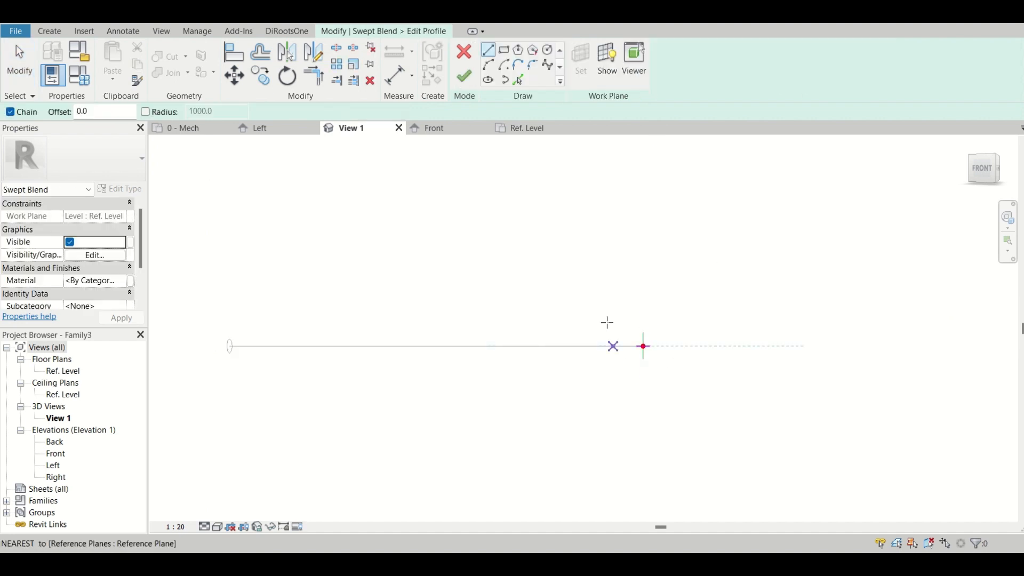
{"action": "left_click", "coordinate": [548, 50]}
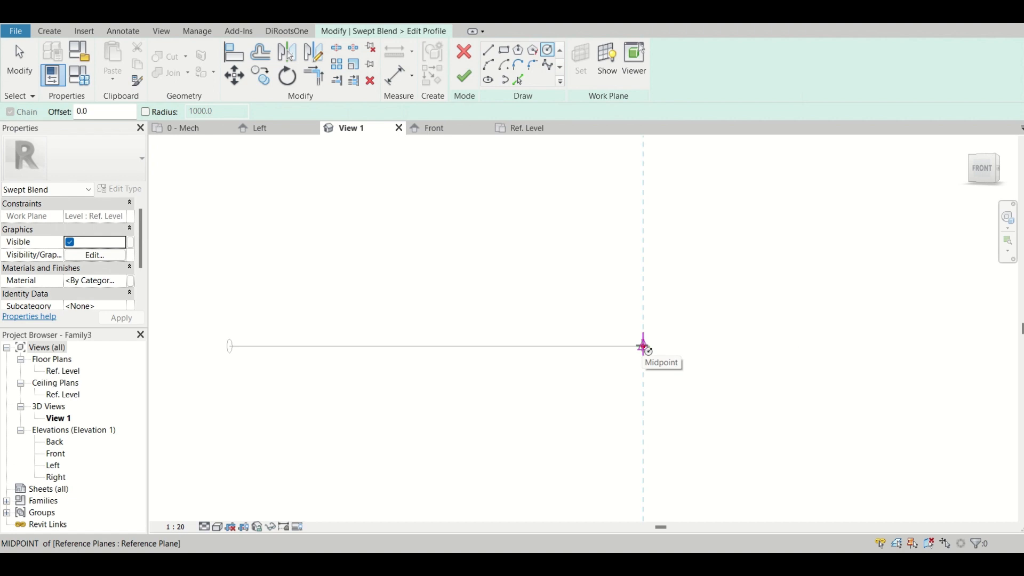
{"action": "left_click", "coordinate": [644, 347]}
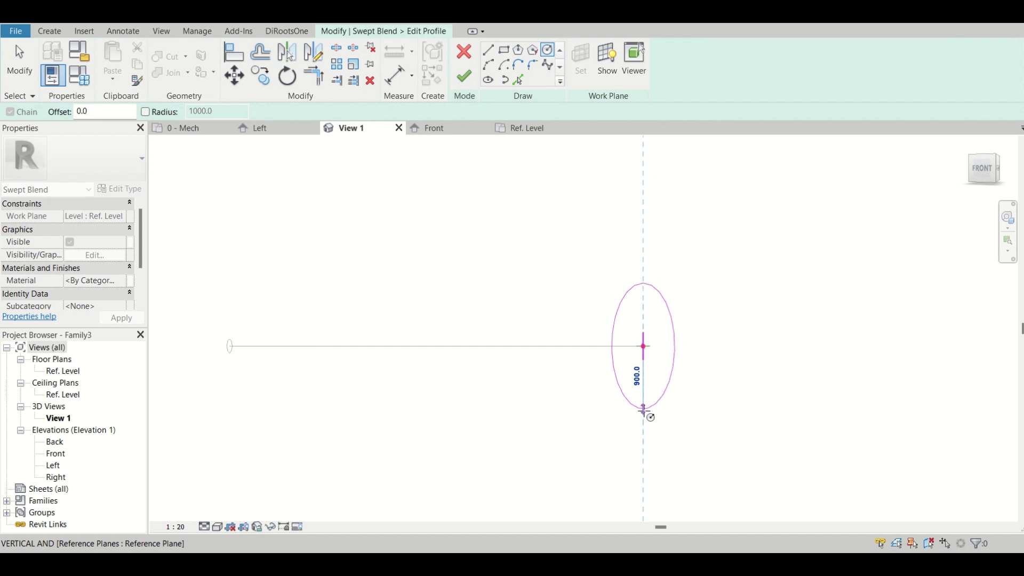
{"action": "left_click", "coordinate": [644, 416]}
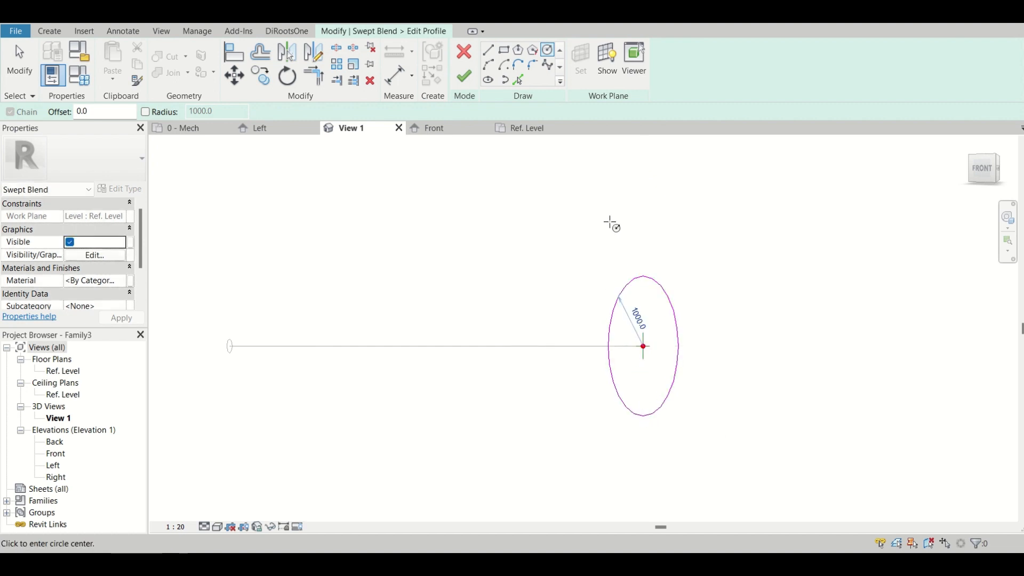
{"action": "left_click", "coordinate": [470, 84]}
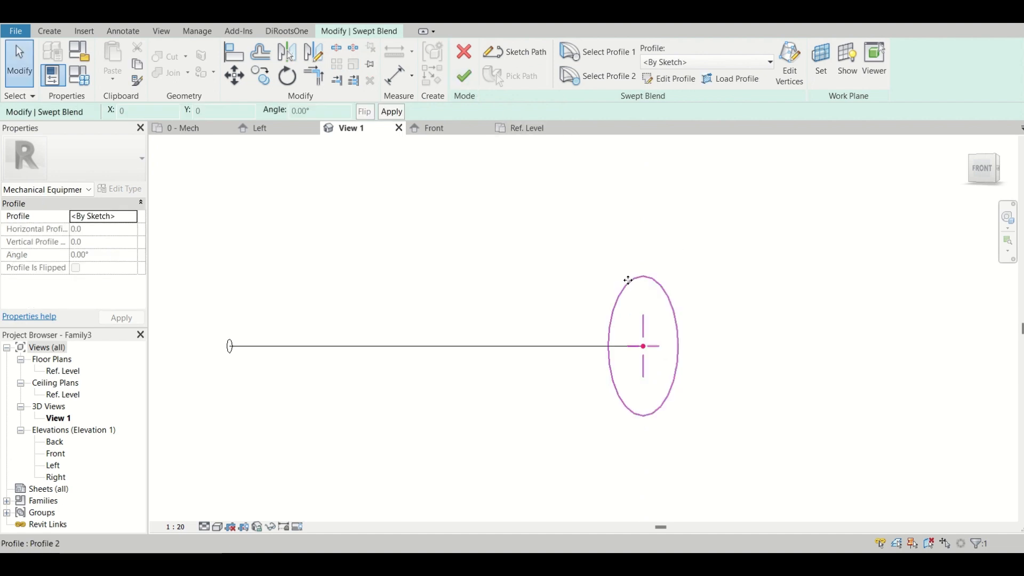
Reopen the second profile for editing and add a diameter dimension to its large circle.
{"action": "scroll", "coordinate": [629, 279], "scroll_direction": "down", "scroll_amount": 3}
{"action": "scroll", "coordinate": [414, 340], "scroll_direction": "up", "scroll_amount": 3}
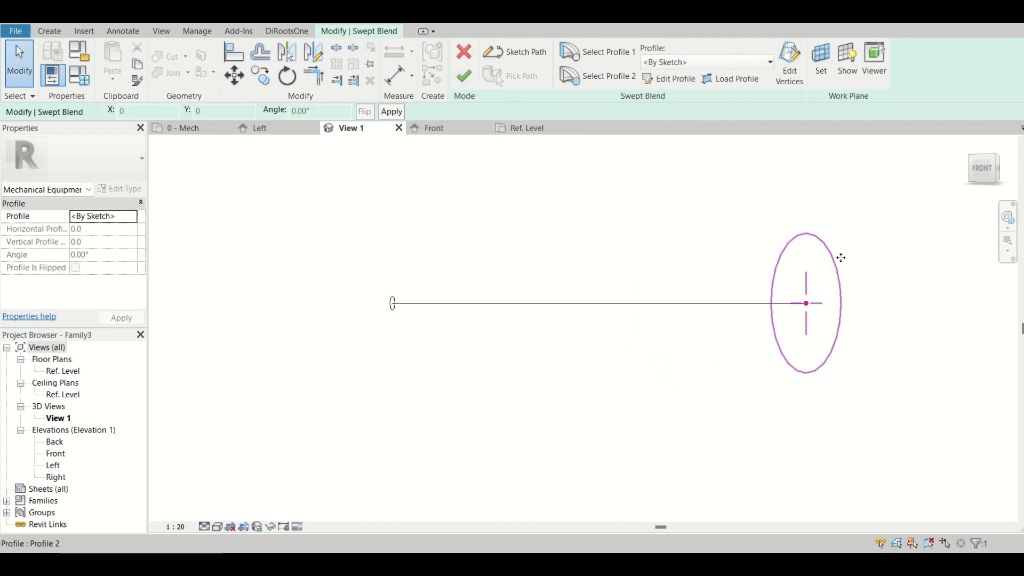
{"action": "double_click", "coordinate": [821, 238]}
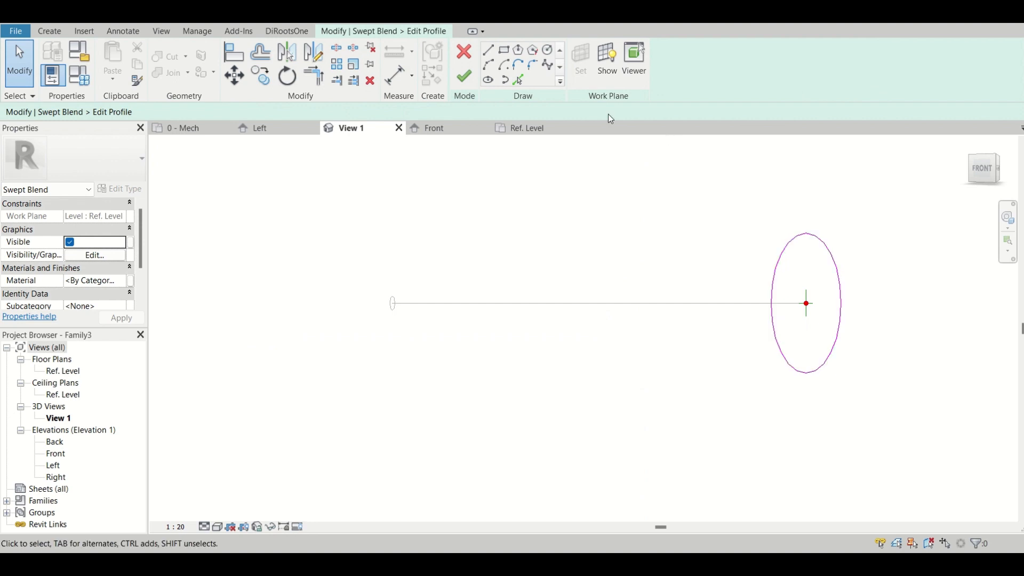
{"action": "key", "text": "d"}
{"action": "key", "text": "i"}
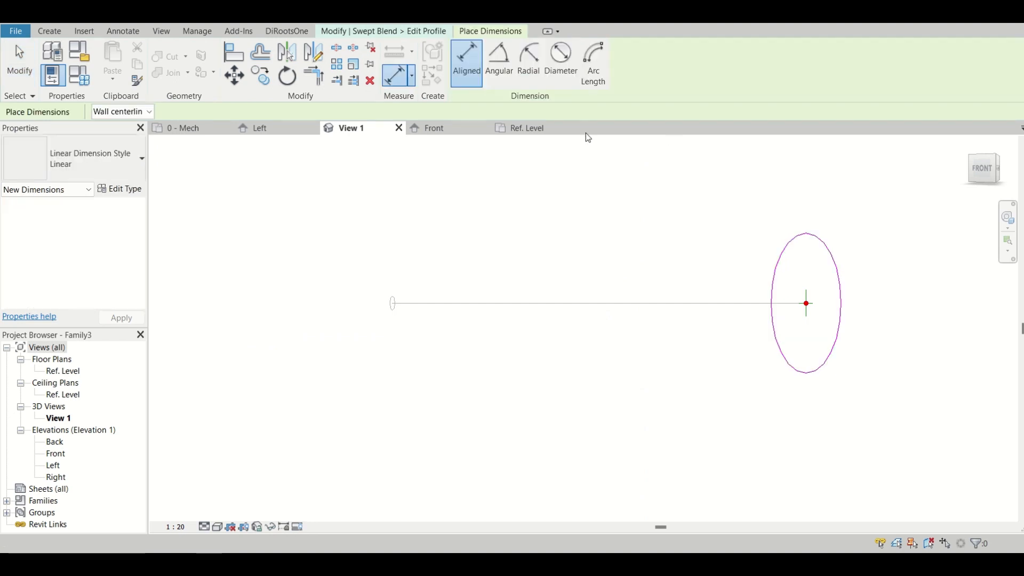
{"action": "left_click", "coordinate": [563, 73]}
{"action": "left_click", "coordinate": [807, 233]}
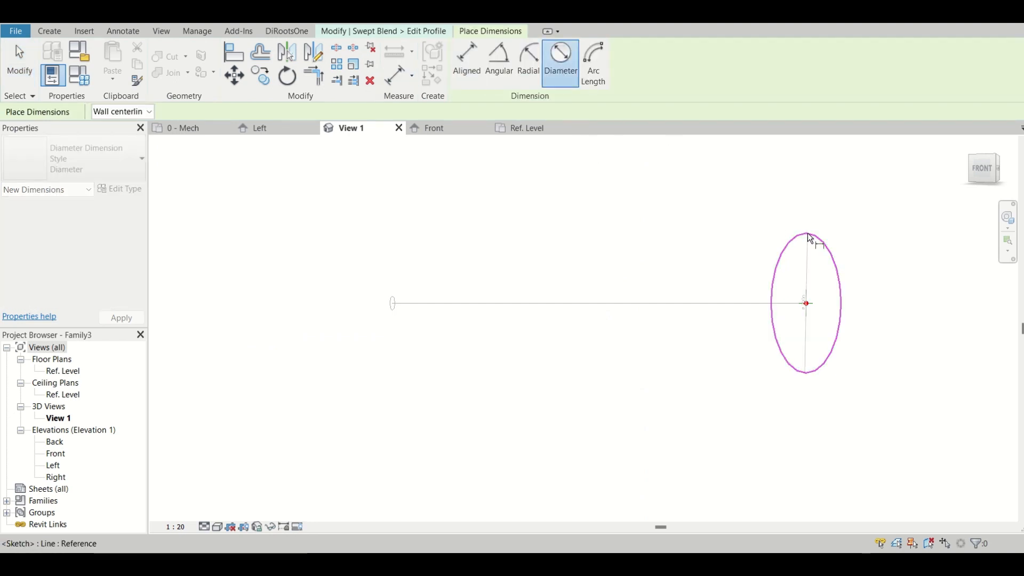
{"action": "left_click", "coordinate": [823, 340]}
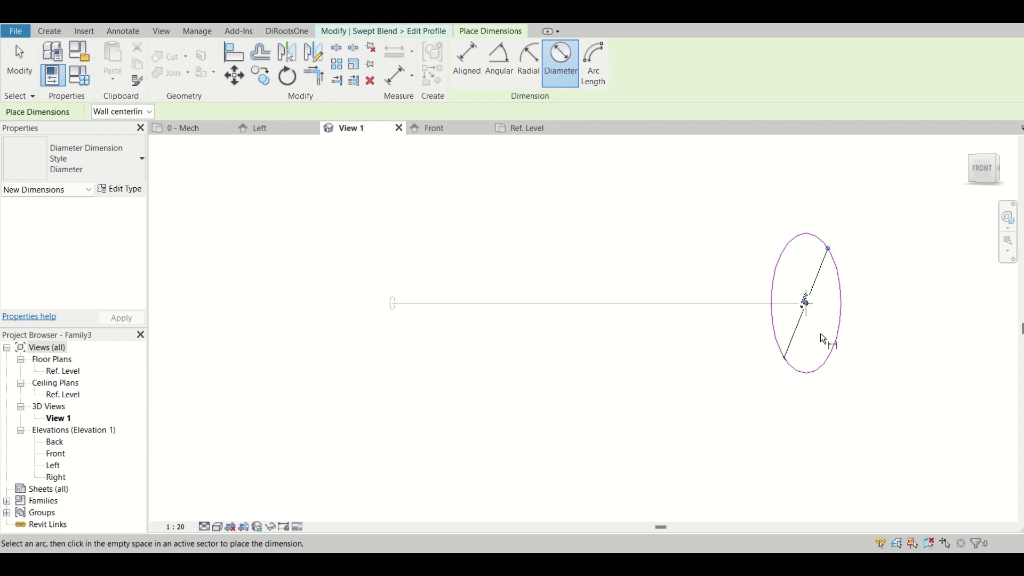
{"action": "key", "text": "Escape"}
{"action": "key", "text": "Escape"}
Label the large circle's diameter dimension with a new instance family parameter named Dia-2, and finish the profile.
{"action": "left_click", "coordinate": [820, 275]}
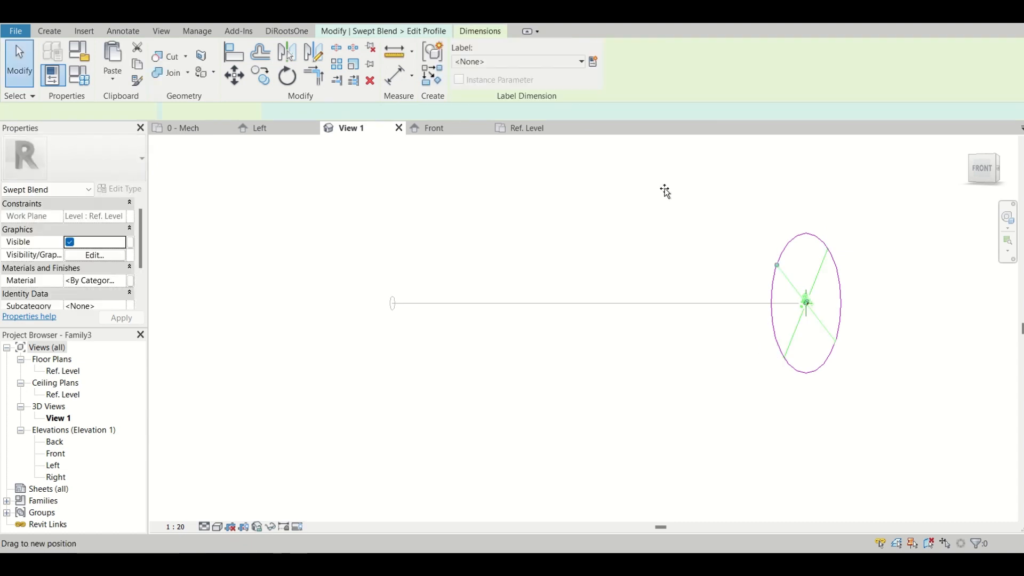
{"action": "left_click", "coordinate": [594, 62]}
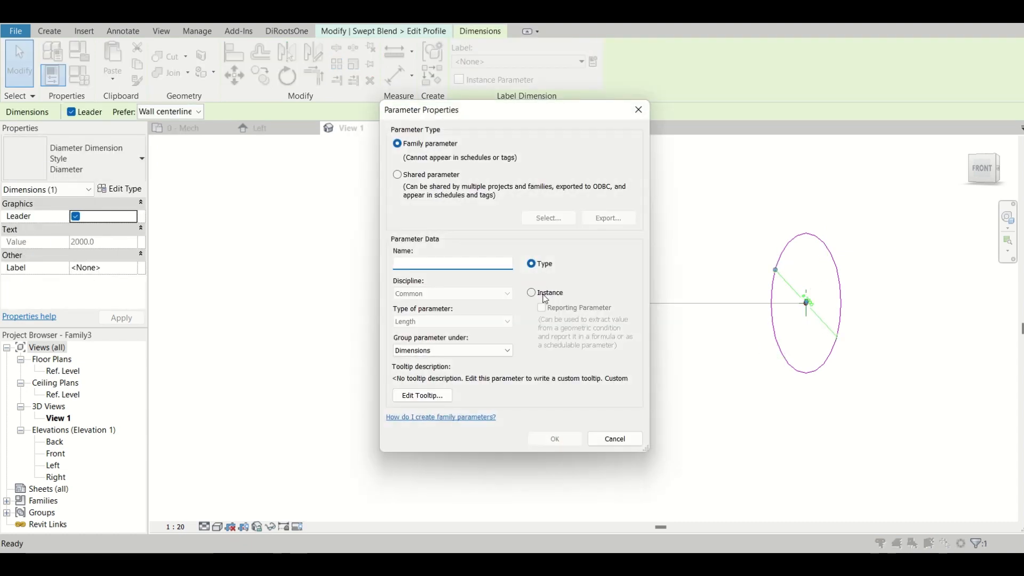
{"action": "left_click", "coordinate": [546, 292]}
{"action": "left_click", "coordinate": [463, 265]}
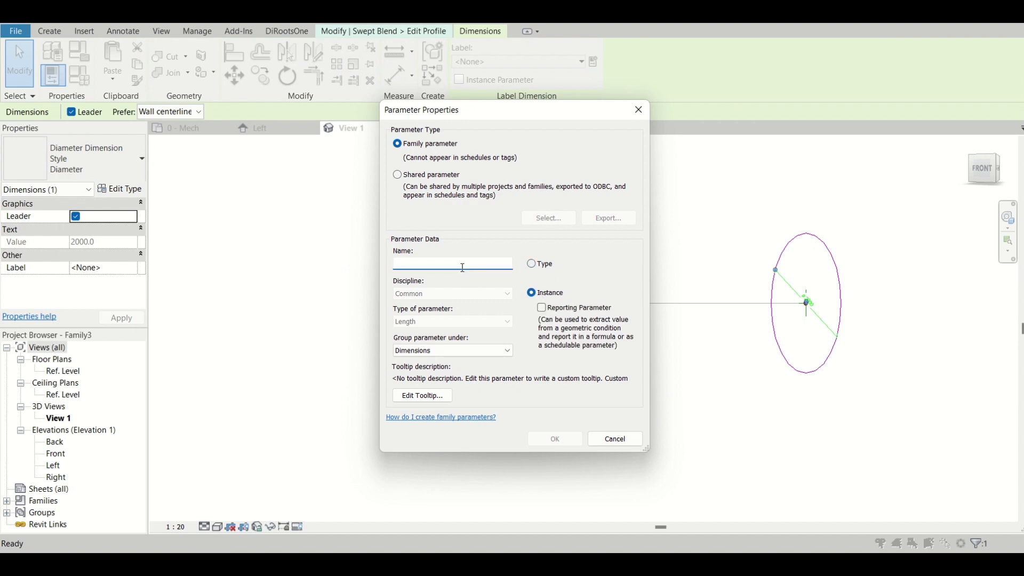
{"action": "type", "text": "Dia-2"}
{"action": "left_click", "coordinate": [554, 438]}
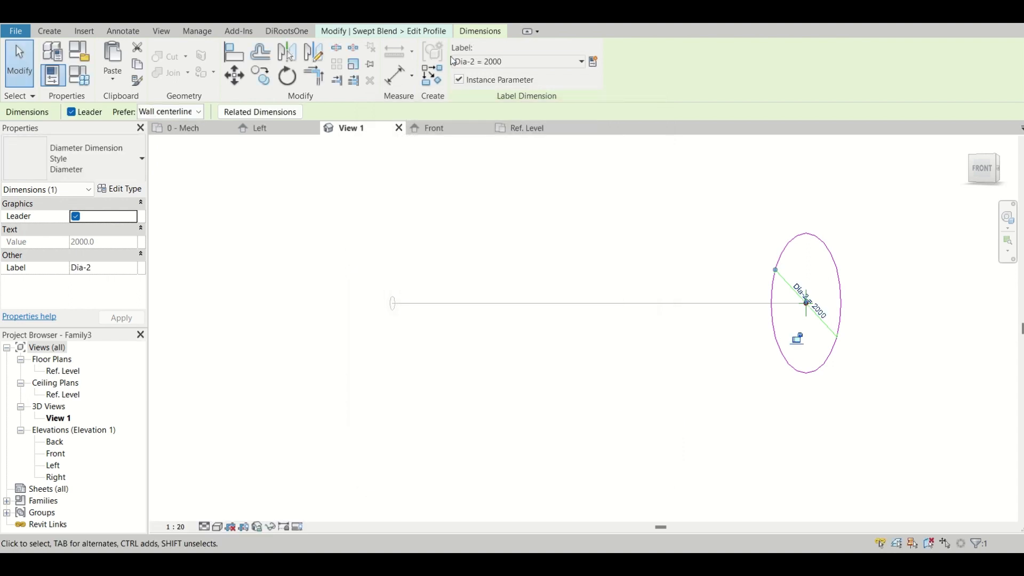
{"action": "left_click", "coordinate": [779, 235]}
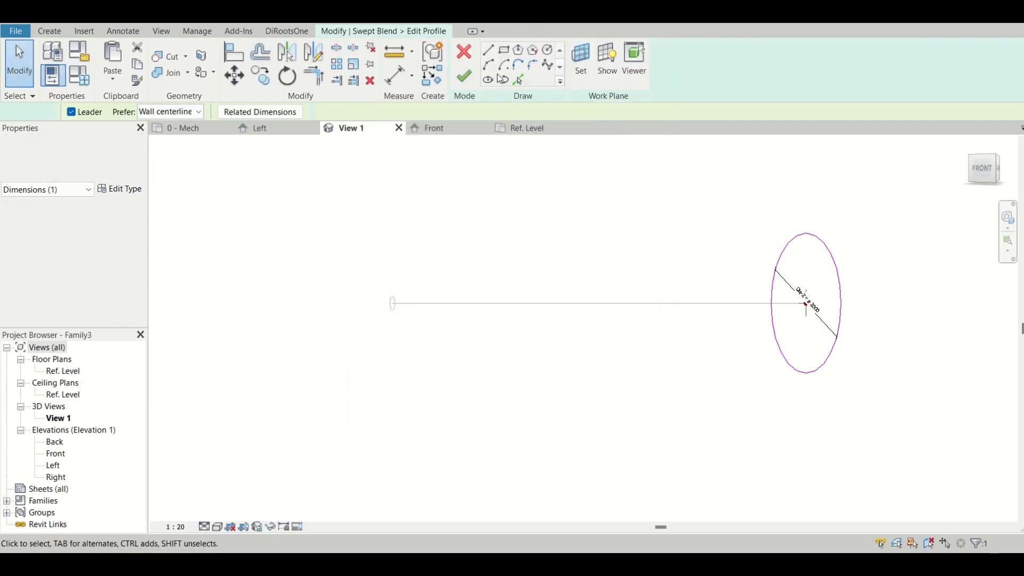
{"action": "left_click", "coordinate": [471, 80]}
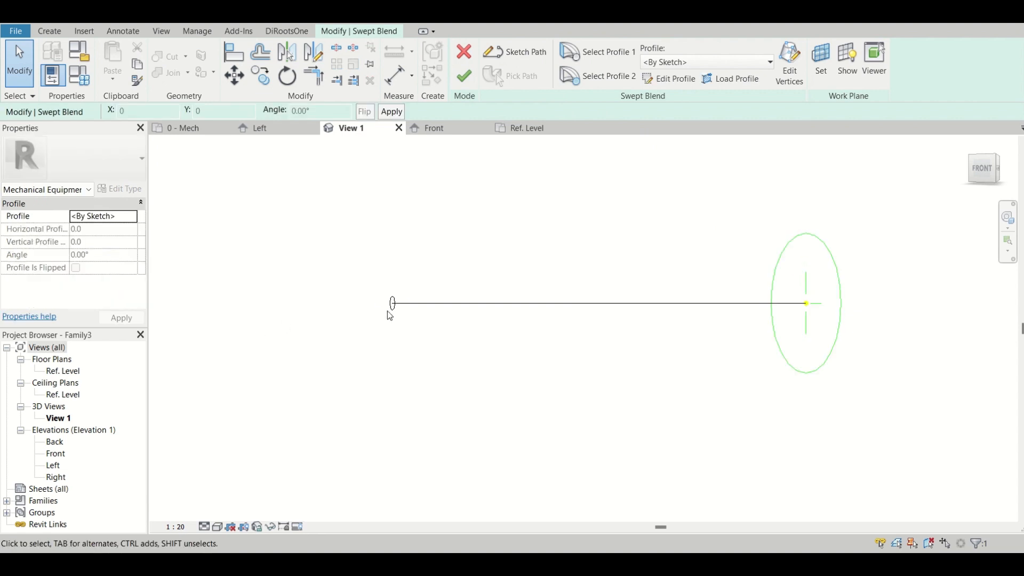
Open the first profile for editing and add a diameter dimension to its small circle.
{"action": "scroll", "coordinate": [390, 309], "scroll_direction": "up", "scroll_amount": 5}
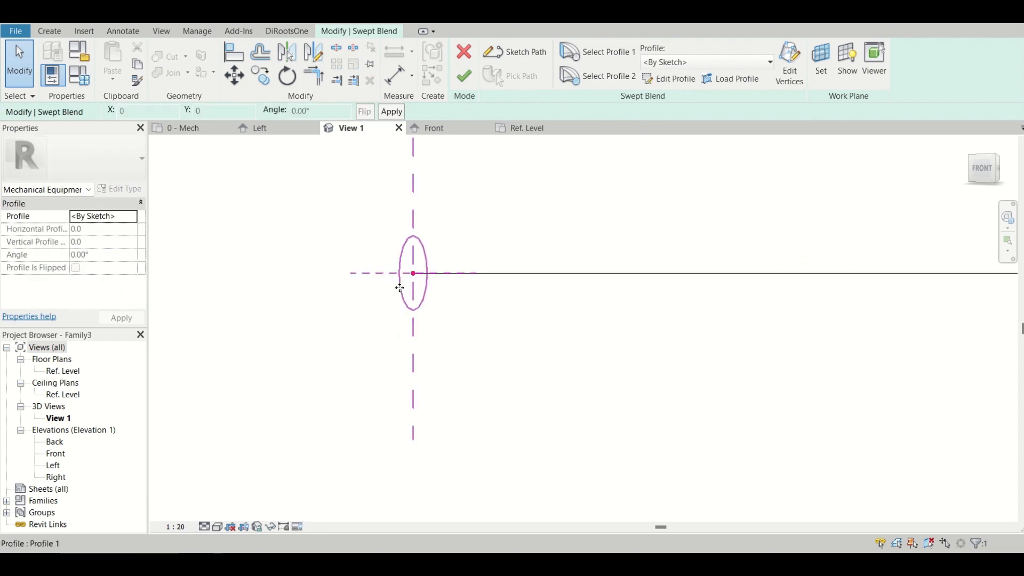
{"action": "double_click", "coordinate": [400, 293]}
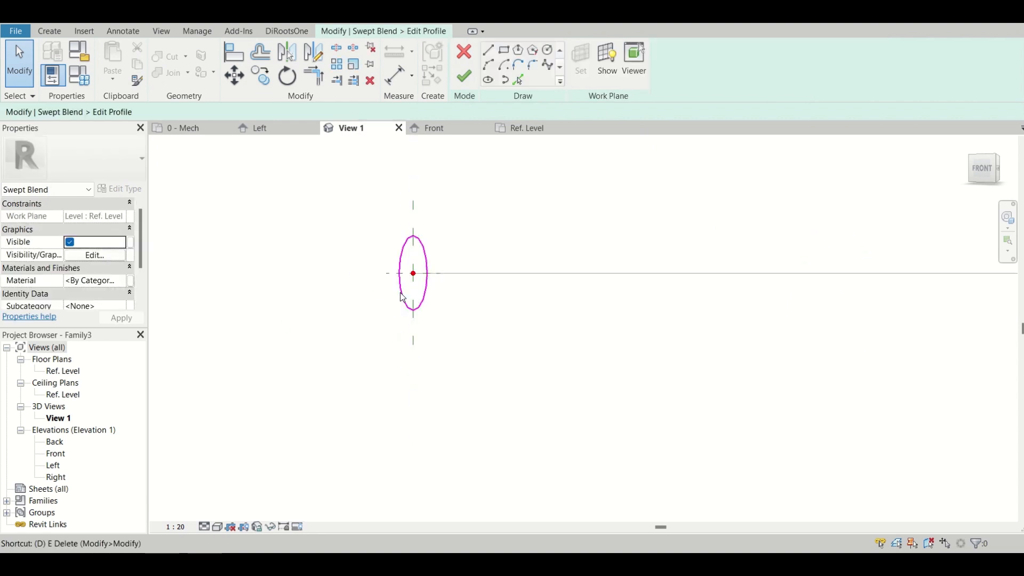
{"action": "key", "text": "i"}
{"action": "left_click", "coordinate": [560, 63]}
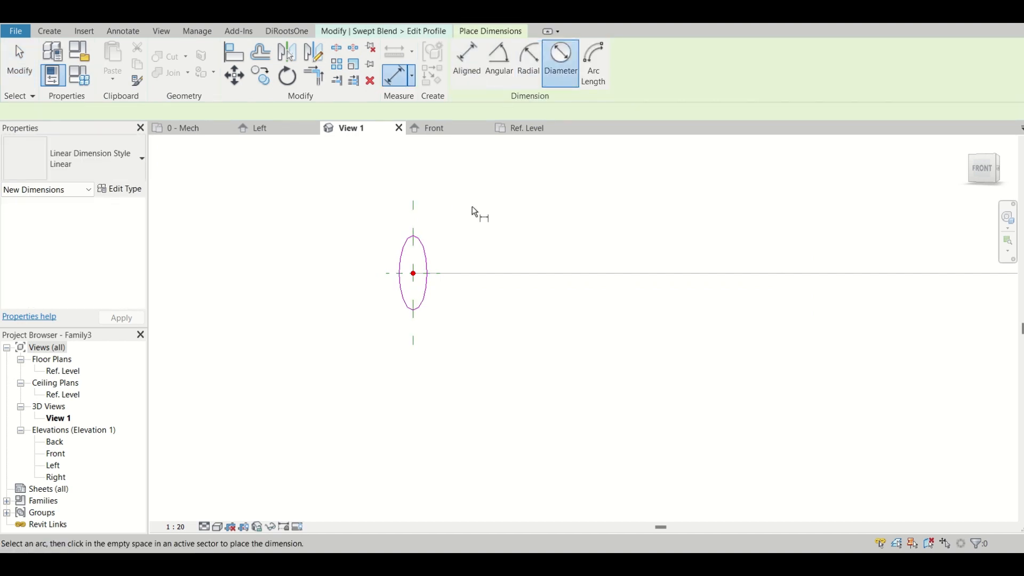
{"action": "left_click", "coordinate": [428, 253]}
{"action": "left_click", "coordinate": [483, 214]}
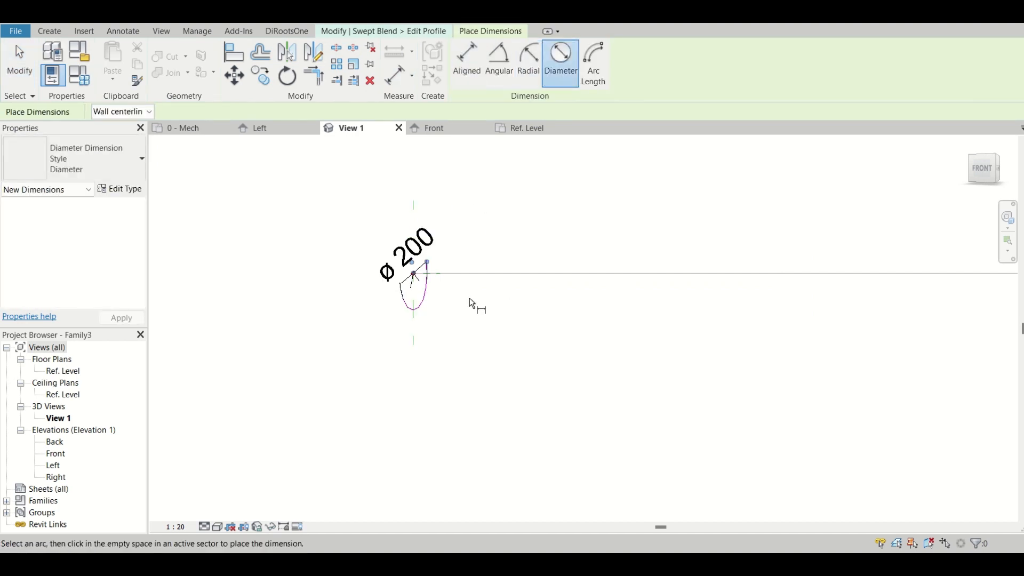
{"action": "key", "text": "Escape"}
{"action": "key", "text": "Escape"}
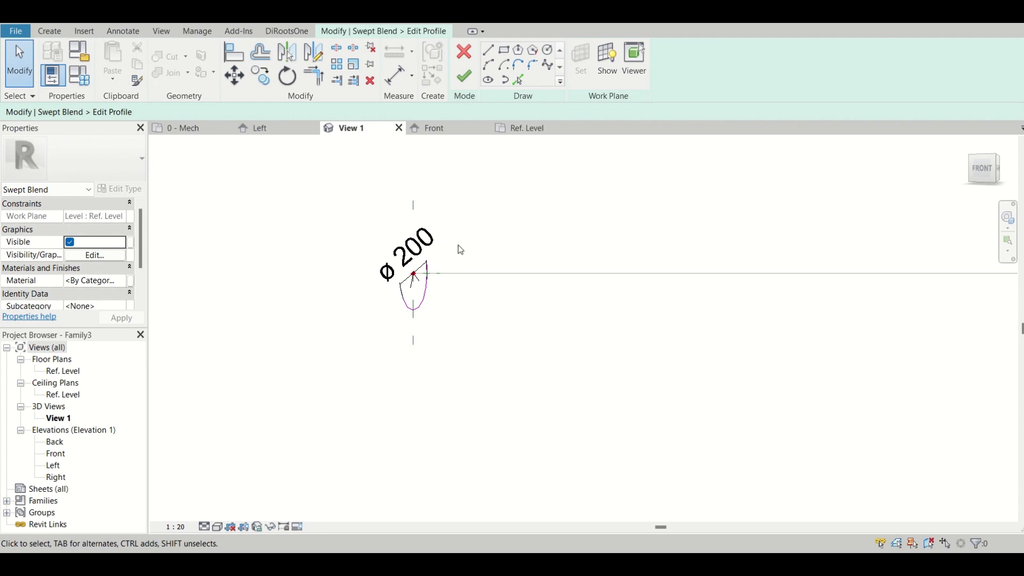
Label the small circle's diameter dimension with a new instance family parameter named Dia-1, and finish the profile.
{"action": "left_click", "coordinate": [422, 244]}
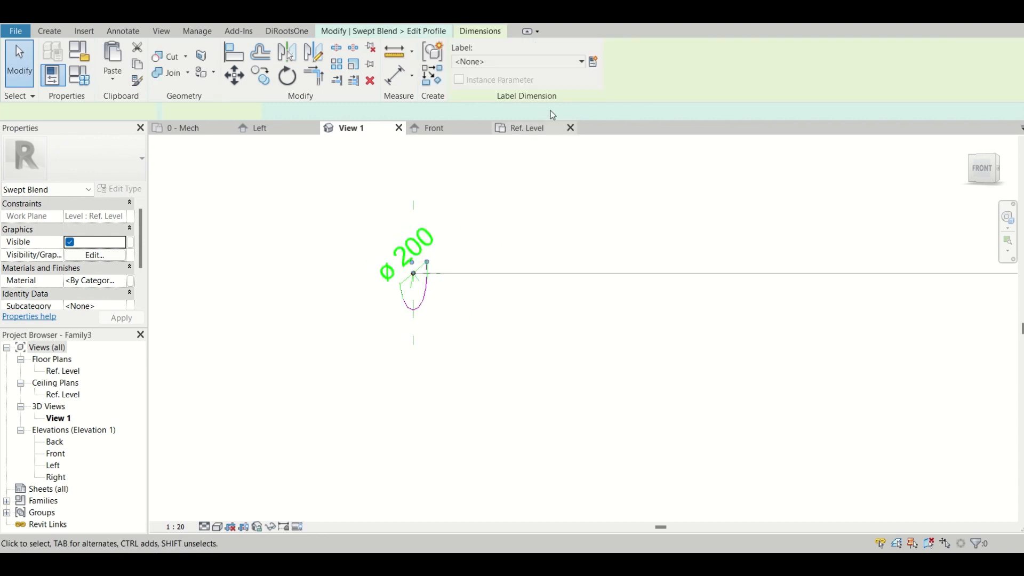
{"action": "left_click", "coordinate": [588, 65]}
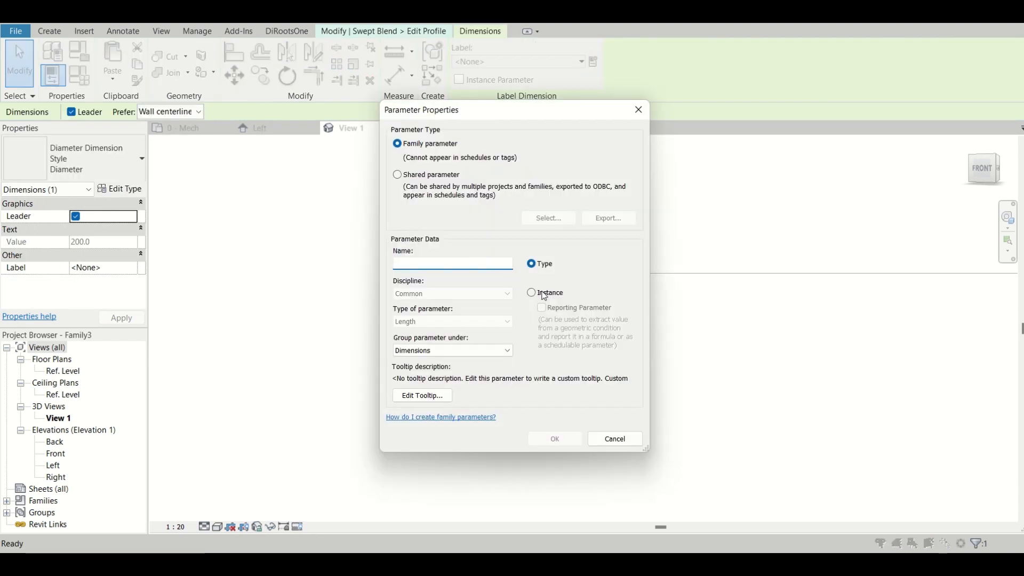
{"action": "left_click", "coordinate": [544, 294]}
{"action": "left_click", "coordinate": [462, 265]}
{"action": "type", "text": "Dia-1"}
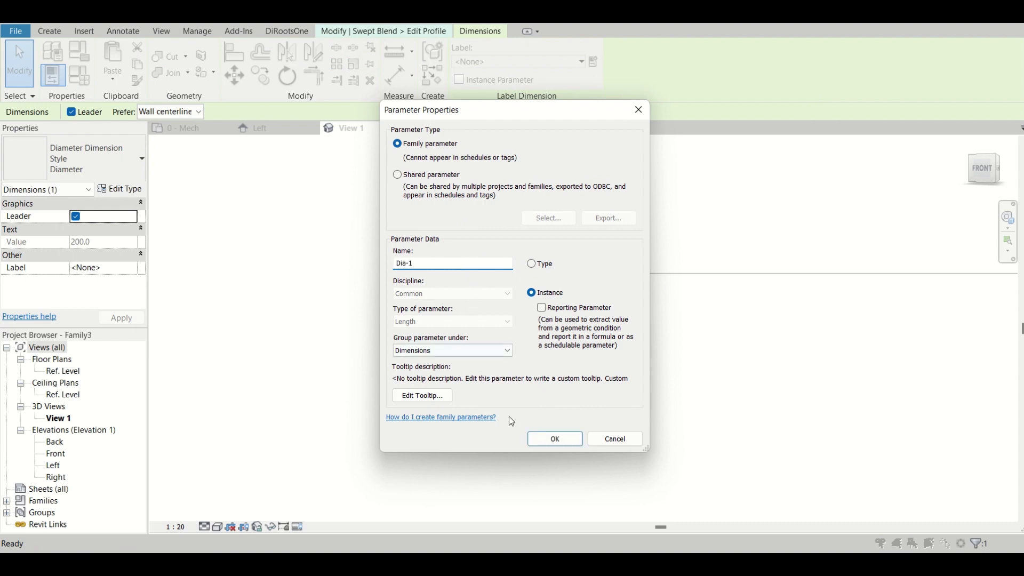
{"action": "left_click", "coordinate": [555, 438]}
{"action": "scroll", "coordinate": [315, 284], "scroll_direction": "down", "scroll_amount": 3}
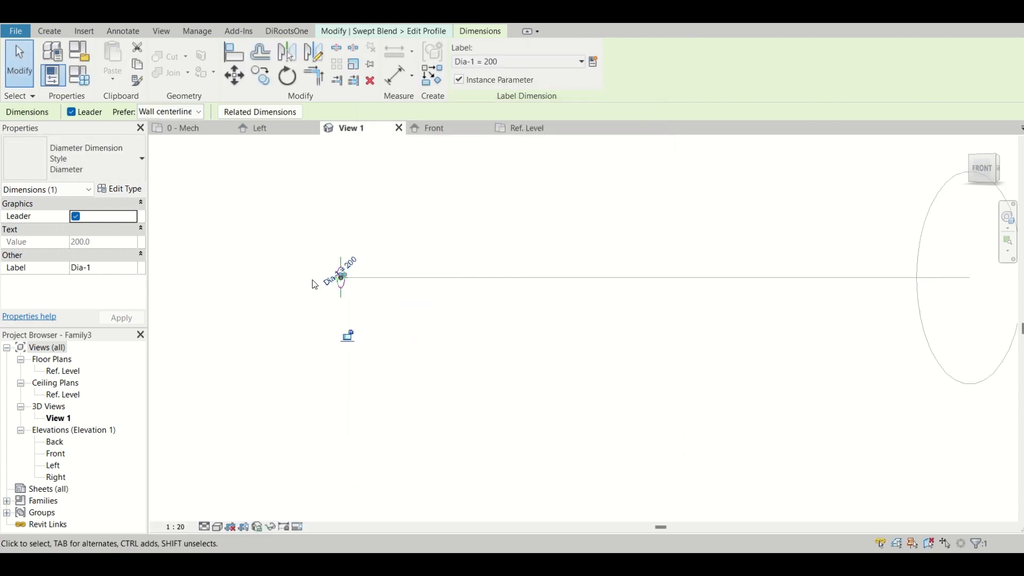
{"action": "scroll", "coordinate": [288, 269], "scroll_direction": "down", "scroll_amount": 2}
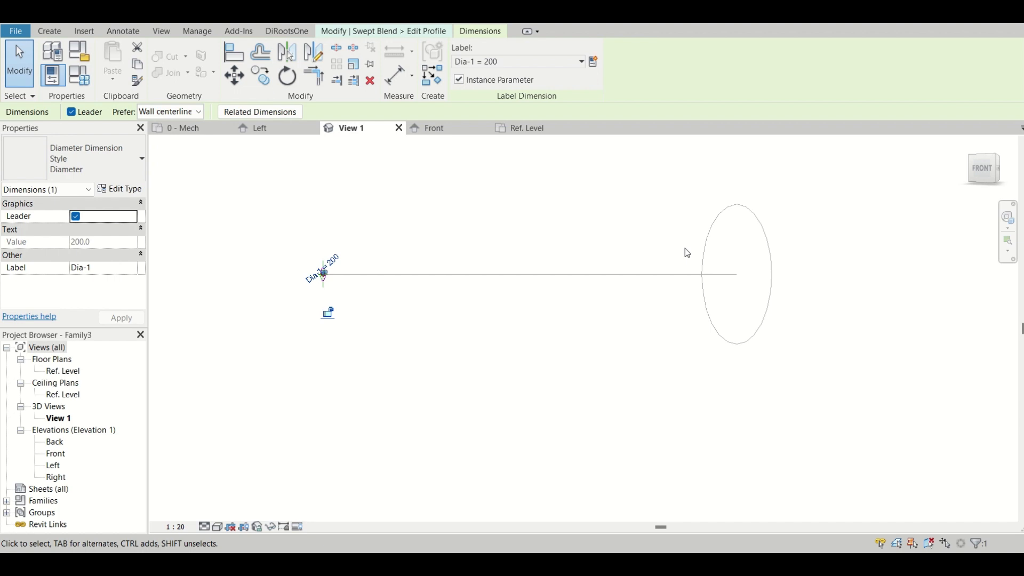
{"action": "left_click", "coordinate": [585, 254]}
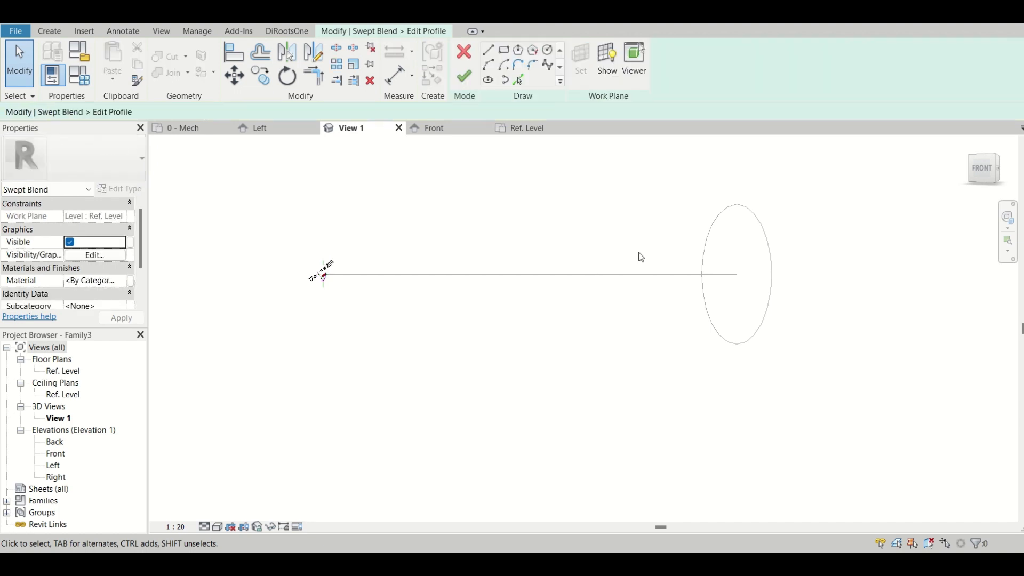
{"action": "left_click", "coordinate": [471, 88]}
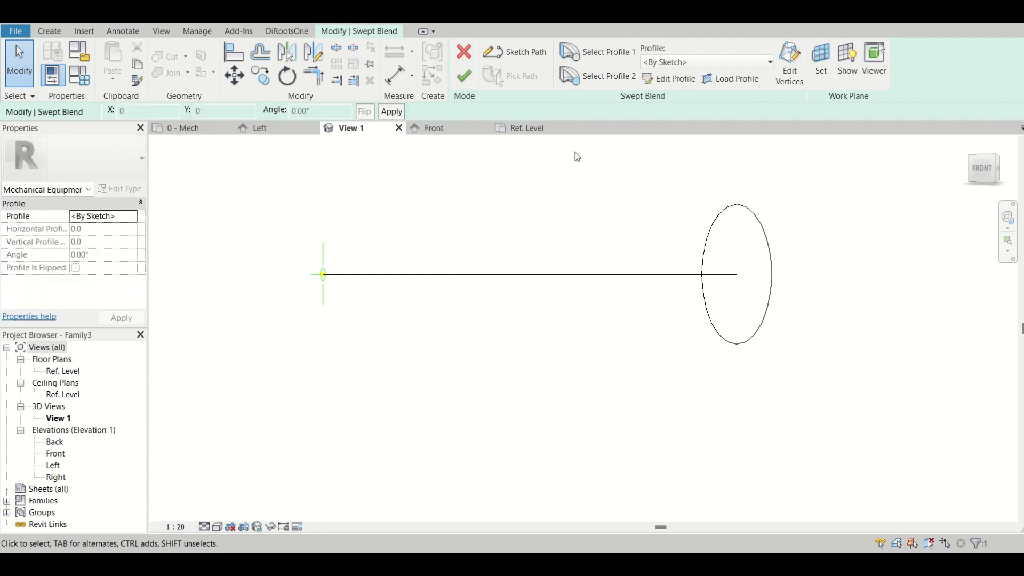
Finish the swept blend to generate the curved solid between the two circular profiles.
{"action": "left_click", "coordinate": [464, 76]}
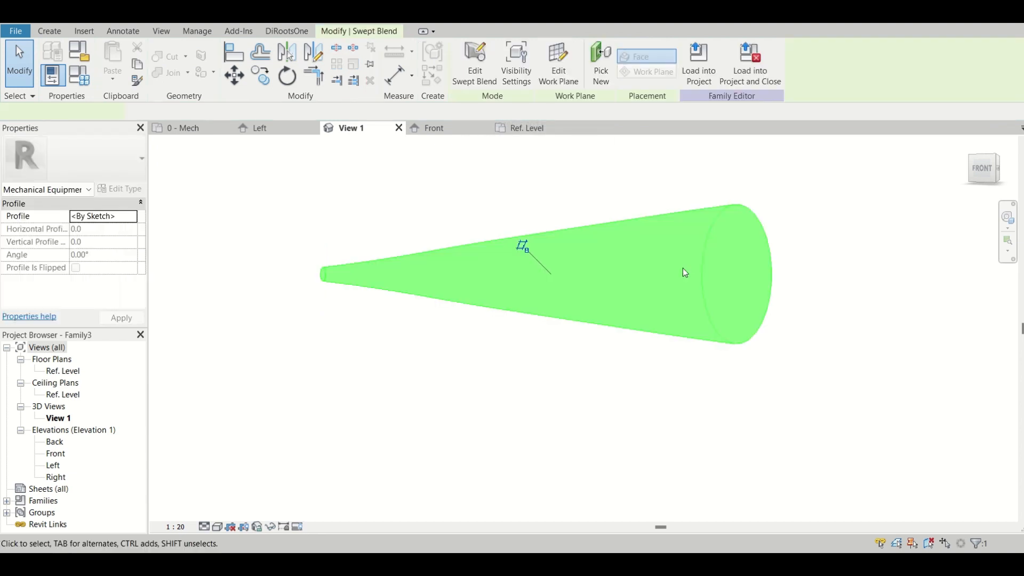
{"action": "middle_click_drag", "start_coordinate": [519, 275], "coordinate": [482, 336], "text": "shift"}
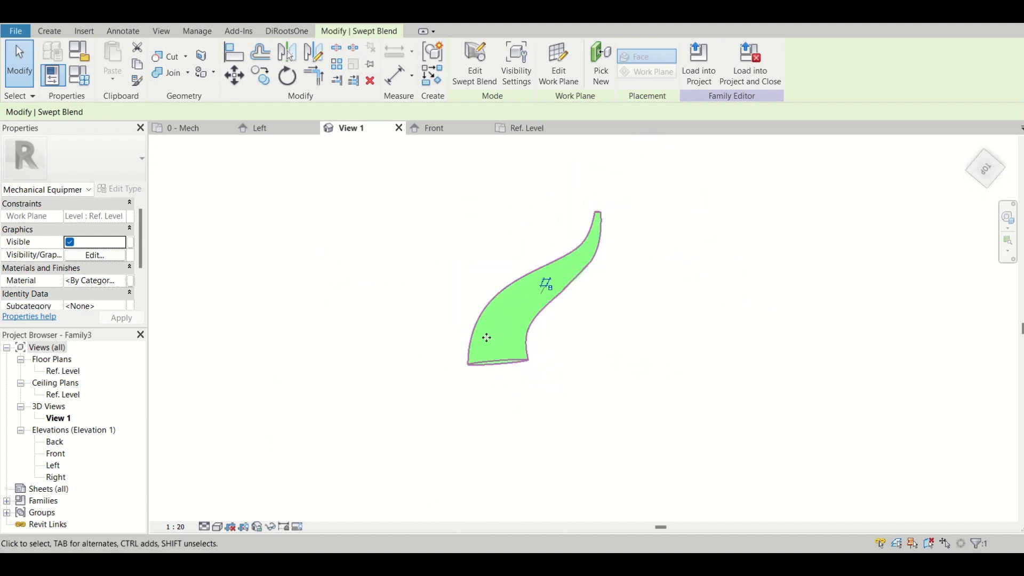
{"action": "middle_click_drag", "start_coordinate": [702, 270], "coordinate": [745, 384], "text": "shift"}
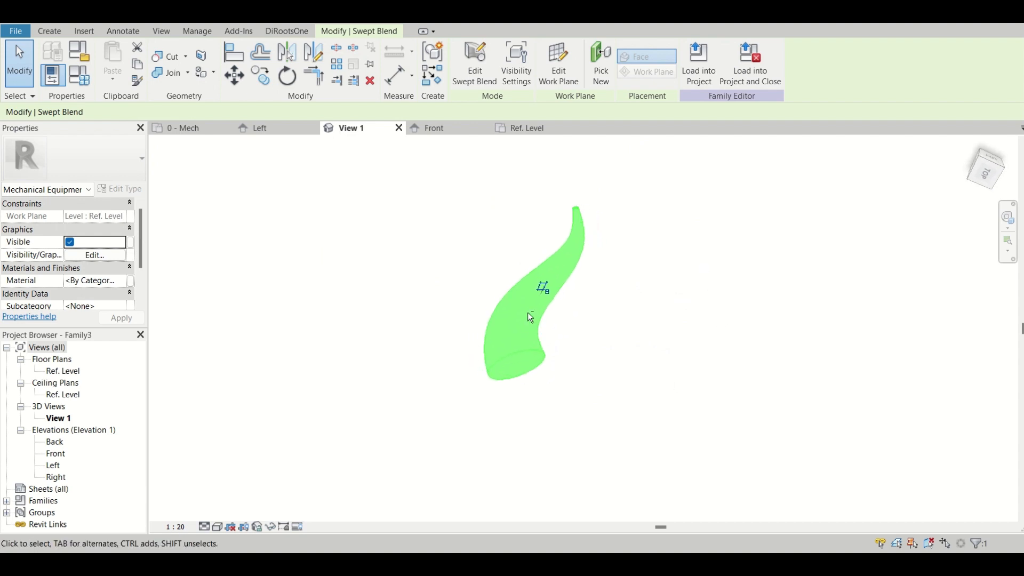
{"action": "middle_click_drag", "start_coordinate": [529, 320], "coordinate": [217, 414], "text": "shift"}
{"action": "left_click", "coordinate": [358, 379]}
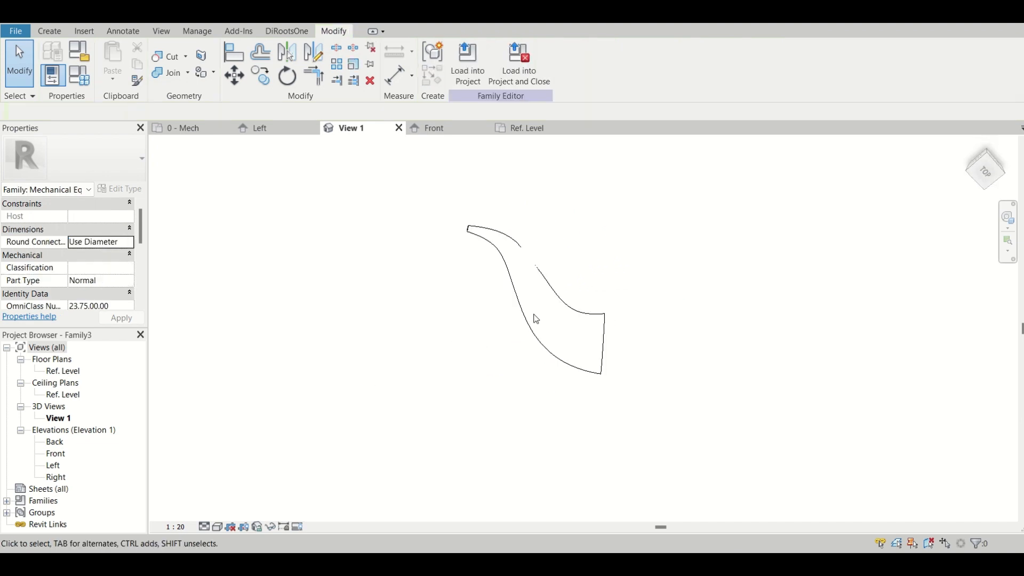
Set the 3D view to Fine detail level and Shaded visual style, and select the swept blend.
{"action": "left_click", "coordinate": [204, 526]}
{"action": "left_click", "coordinate": [213, 516]}
{"action": "left_click", "coordinate": [216, 527]}
{"action": "left_click", "coordinate": [235, 486]}
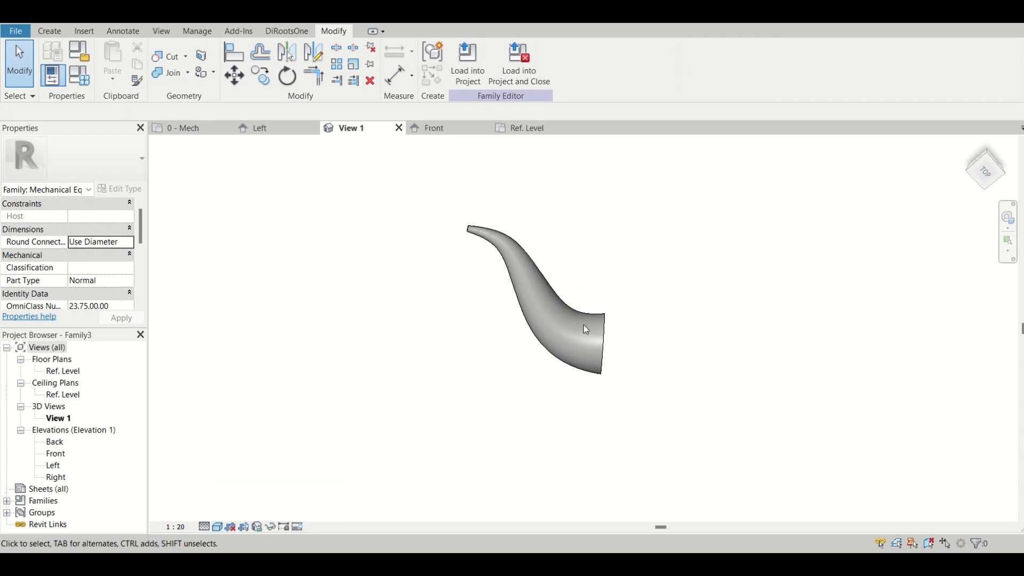
{"action": "left_click", "coordinate": [594, 315]}
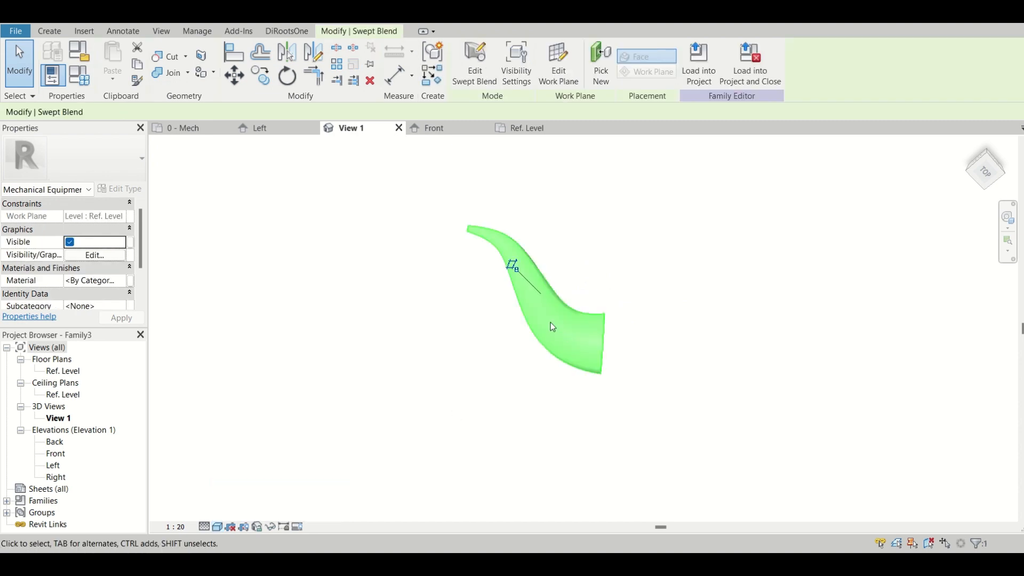
Deselect the swept blend, examine its curved shape in 3D, and load the family into the project.
{"action": "left_click", "coordinate": [455, 394]}
{"action": "middle_click_drag", "start_coordinate": [558, 375], "coordinate": [521, 220], "text": "shift"}
{"action": "middle_click_drag", "start_coordinate": [519, 374], "coordinate": [497, 367], "text": "shift"}
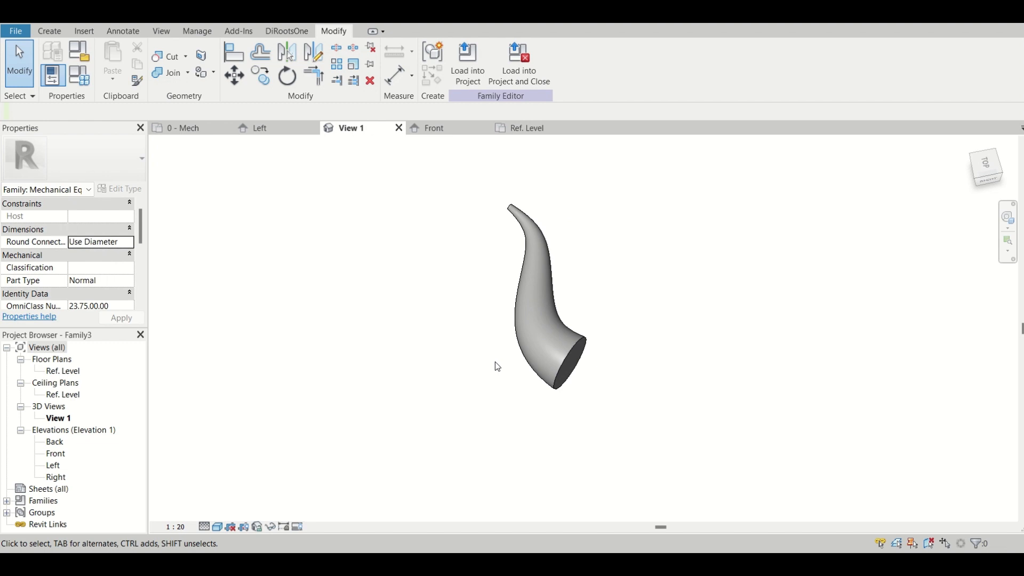
{"action": "scroll", "coordinate": [493, 299], "scroll_direction": "up", "scroll_amount": 2}
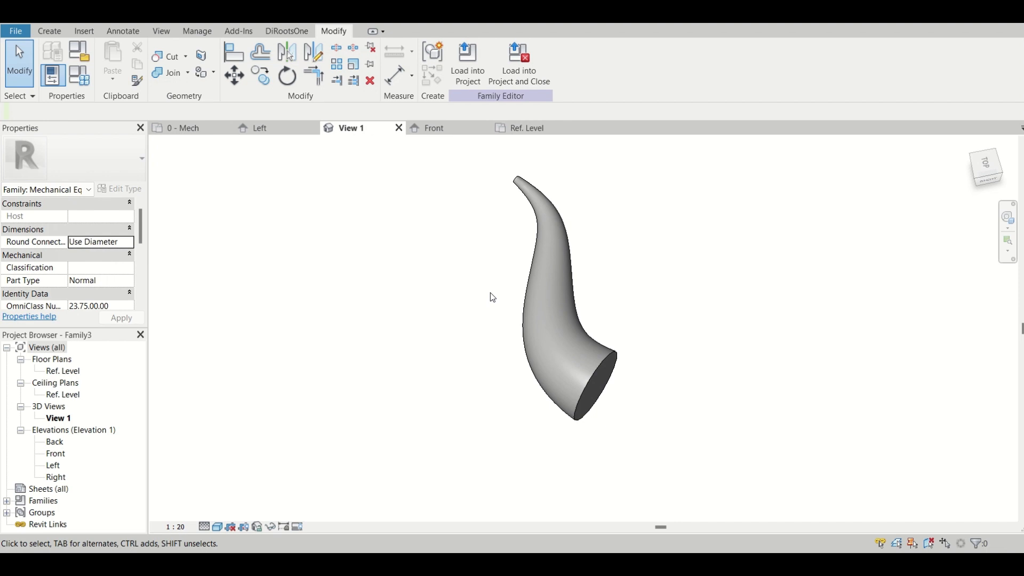
{"action": "left_click", "coordinate": [468, 63]}
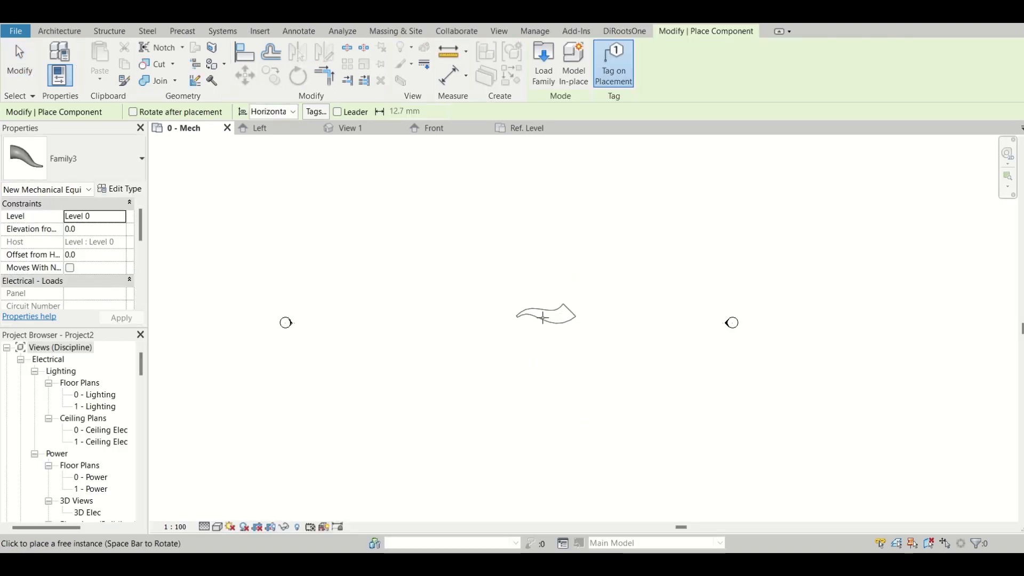
Place four instances of the loaded family at separate spots in the 0 - Mech floor plan and end placement.
{"action": "scroll", "coordinate": [543, 318], "scroll_direction": "up", "scroll_amount": 1}
{"action": "left_click", "coordinate": [479, 282]}
{"action": "left_click", "coordinate": [576, 354]}
{"action": "left_click", "coordinate": [660, 221]}
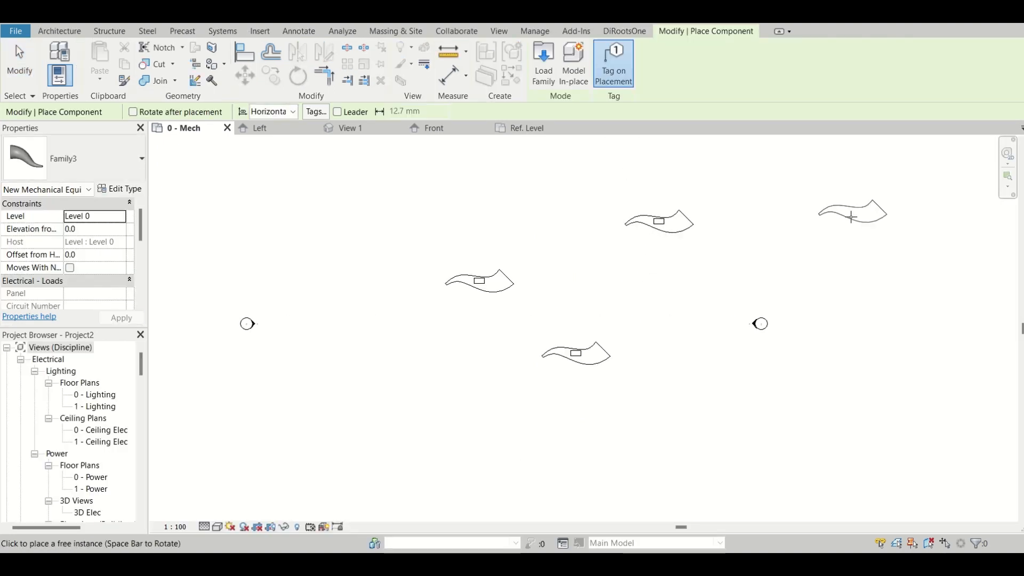
{"action": "left_click", "coordinate": [851, 217]}
{"action": "key", "text": "Escape"}
{"action": "key", "text": "Escape"}
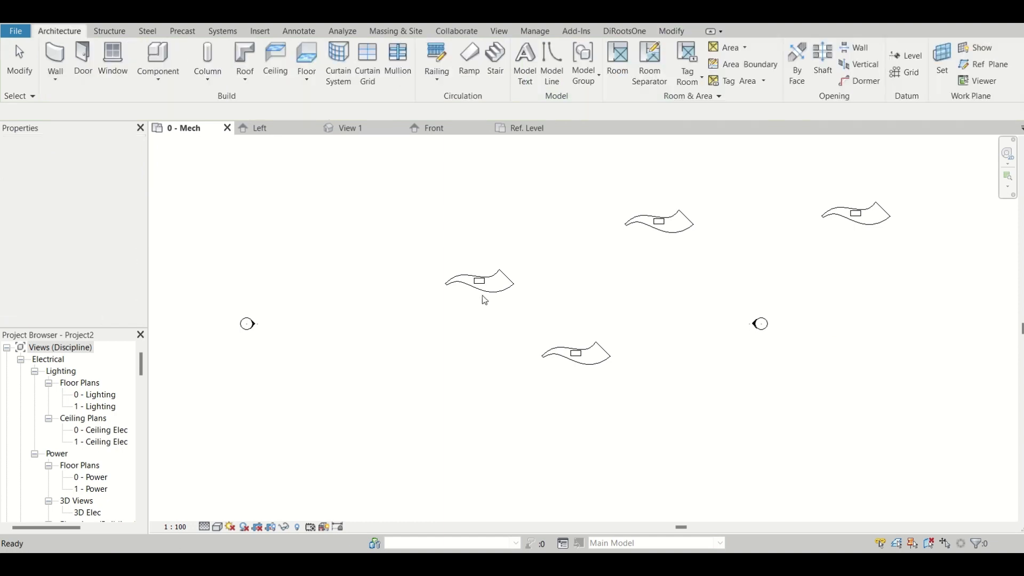
Delete the mechanical equipment tag from the westernmost placed instance.
{"action": "scroll", "coordinate": [475, 292], "scroll_direction": "up", "scroll_amount": 2}
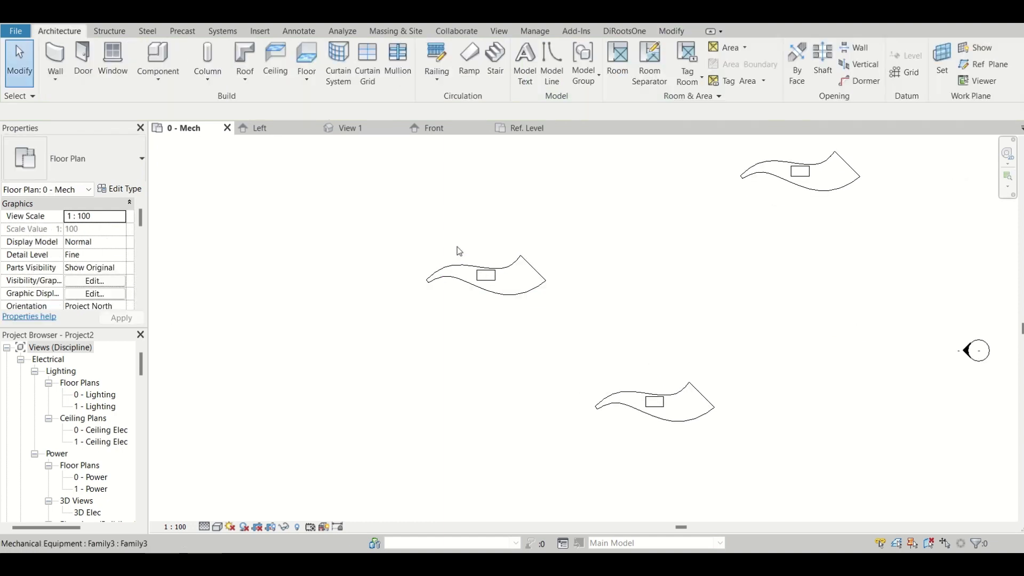
{"action": "left_click_drag", "start_coordinate": [457, 241], "coordinate": [520, 321]}
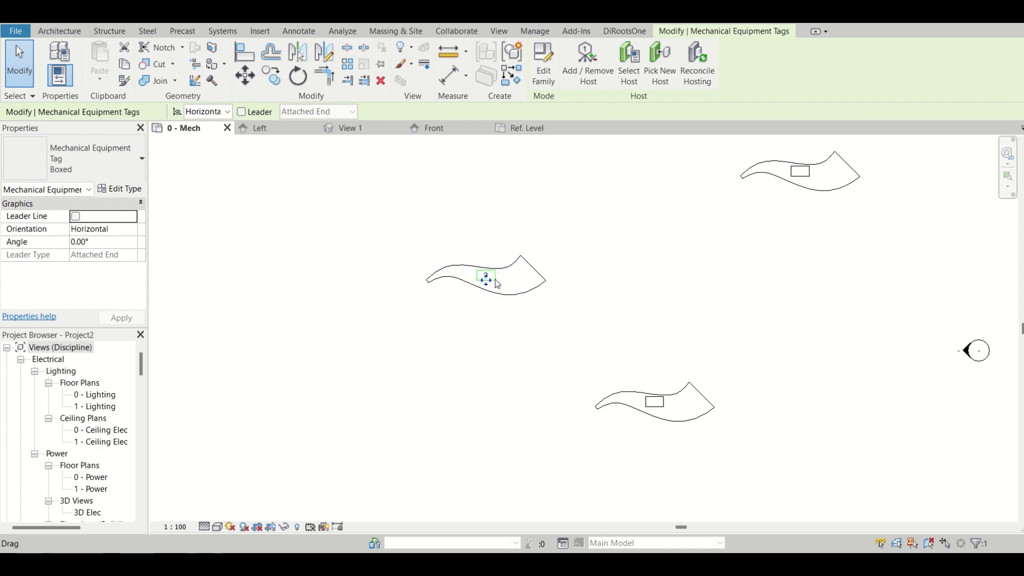
{"action": "key", "text": "Delete"}
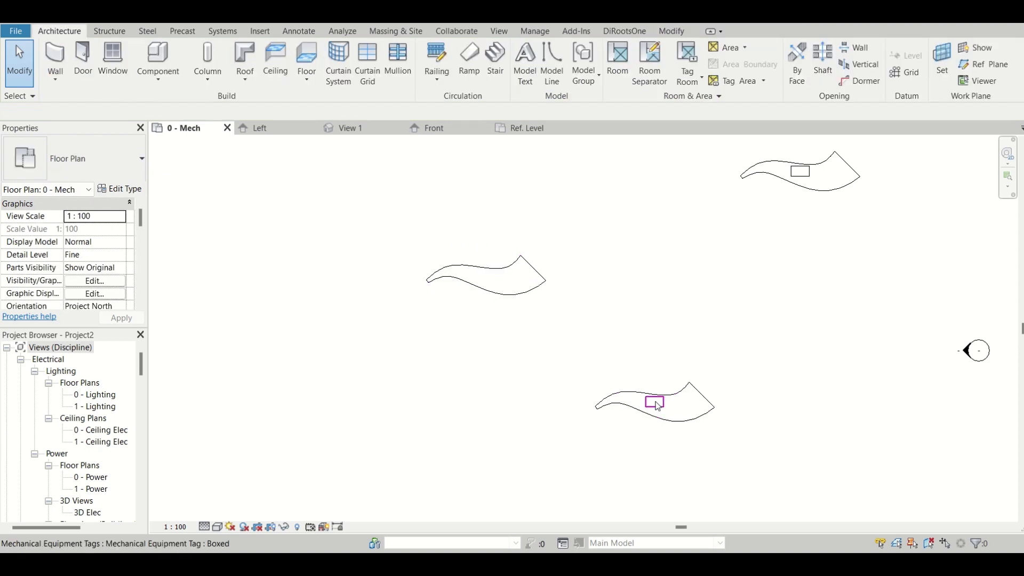
Select all remaining mechanical equipment tags visible in the floor plan and delete them.
{"action": "left_click", "coordinate": [657, 409]}
{"action": "left_click", "coordinate": [608, 370]}
{"action": "left_click_drag", "start_coordinate": [626, 363], "coordinate": [679, 425]}
{"action": "right_click", "coordinate": [652, 405]}
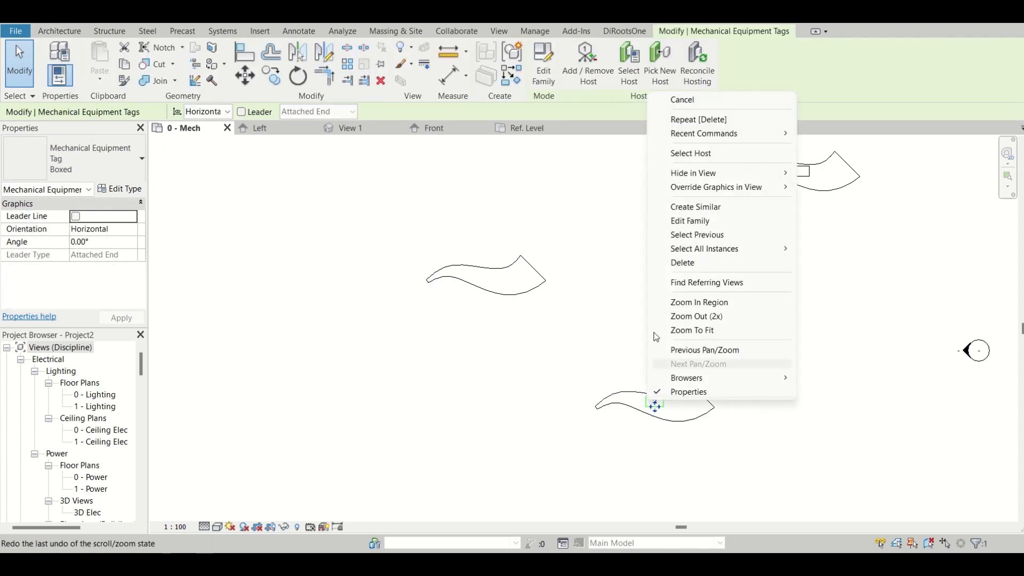
{"action": "mouse_move", "coordinate": [709, 250]}
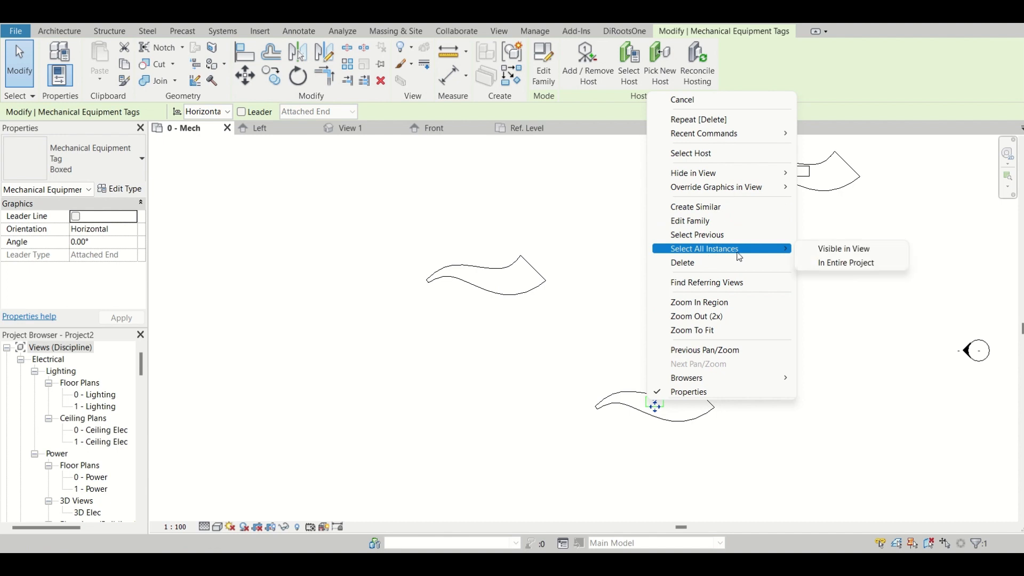
{"action": "left_click", "coordinate": [831, 249]}
{"action": "key", "text": "Delete"}
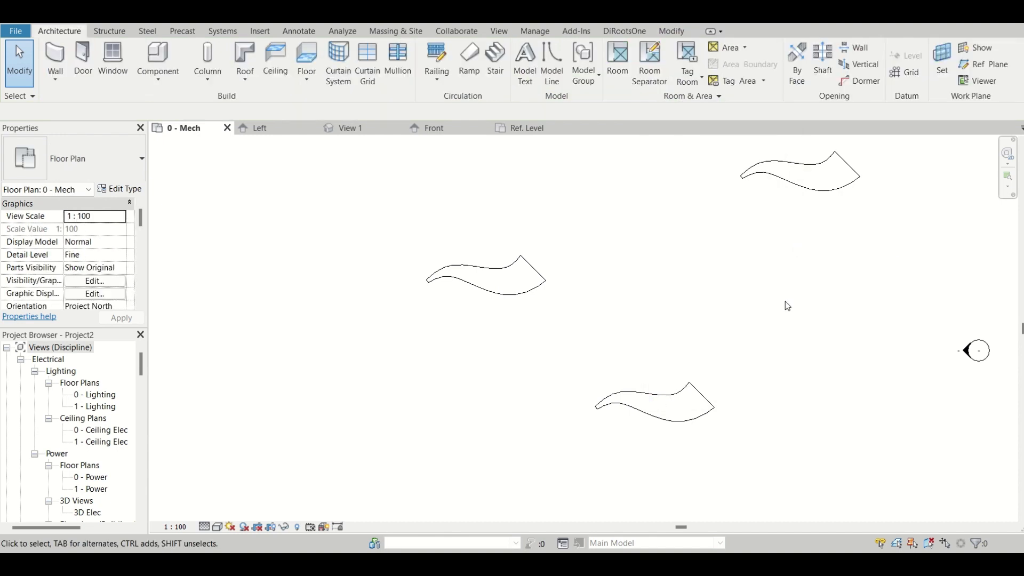
Set the visual style of the 0 - Mech floor plan to Shaded.
{"action": "scroll", "coordinate": [342, 328], "scroll_direction": "down", "scroll_amount": 2}
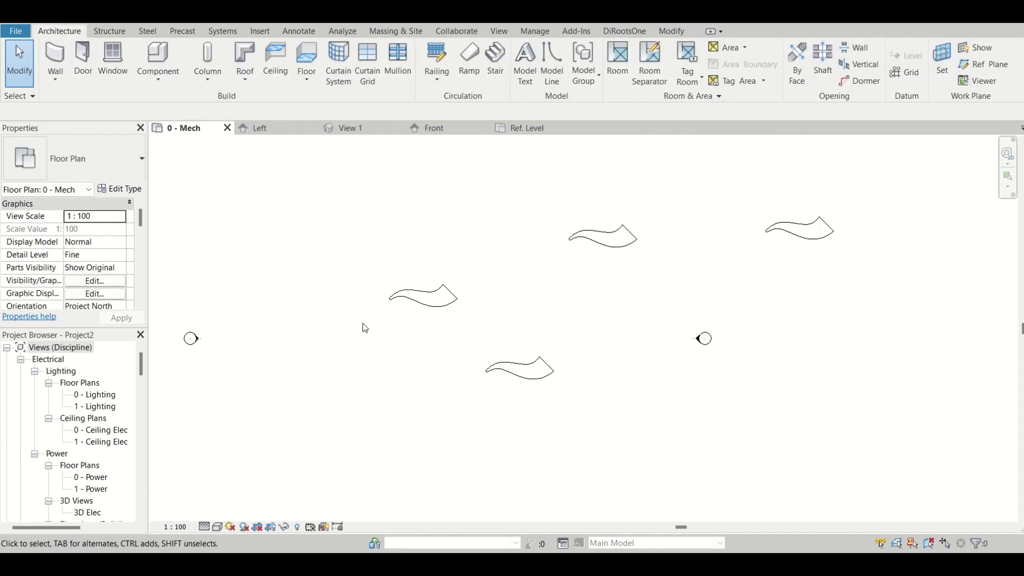
{"action": "left_click", "coordinate": [222, 528]}
{"action": "left_click", "coordinate": [266, 486]}
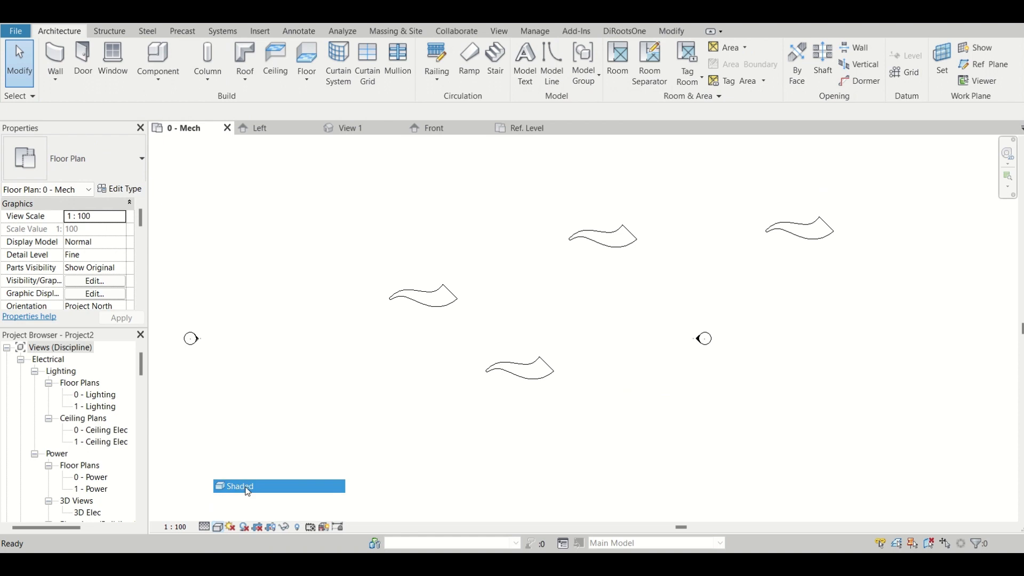
Set Dia-1 to 100 and Dia-2 to 1000 on the southernmost family instance, and compare its shape with the others.
{"action": "left_click", "coordinate": [504, 372]}
{"action": "scroll", "coordinate": [504, 372], "scroll_direction": "up", "scroll_amount": 4}
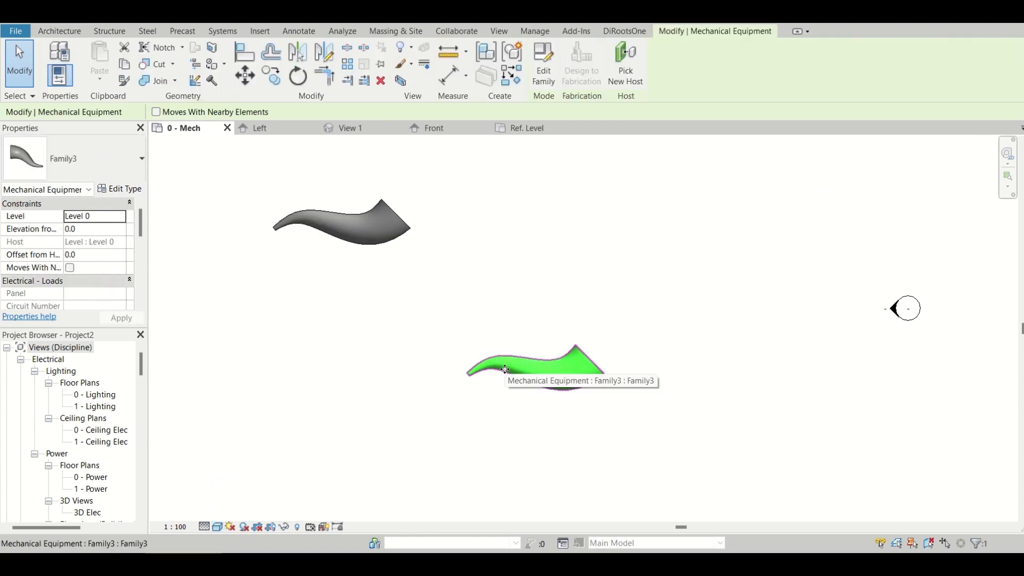
{"action": "scroll", "coordinate": [429, 369], "scroll_direction": "down", "scroll_amount": 4}
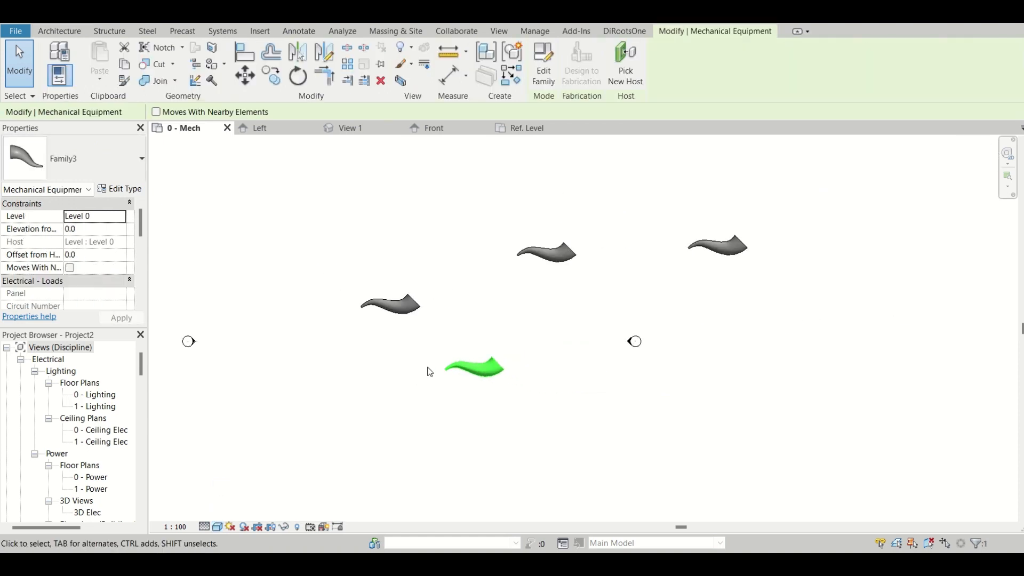
{"action": "scroll", "coordinate": [43, 269], "scroll_direction": "down", "scroll_amount": 3}
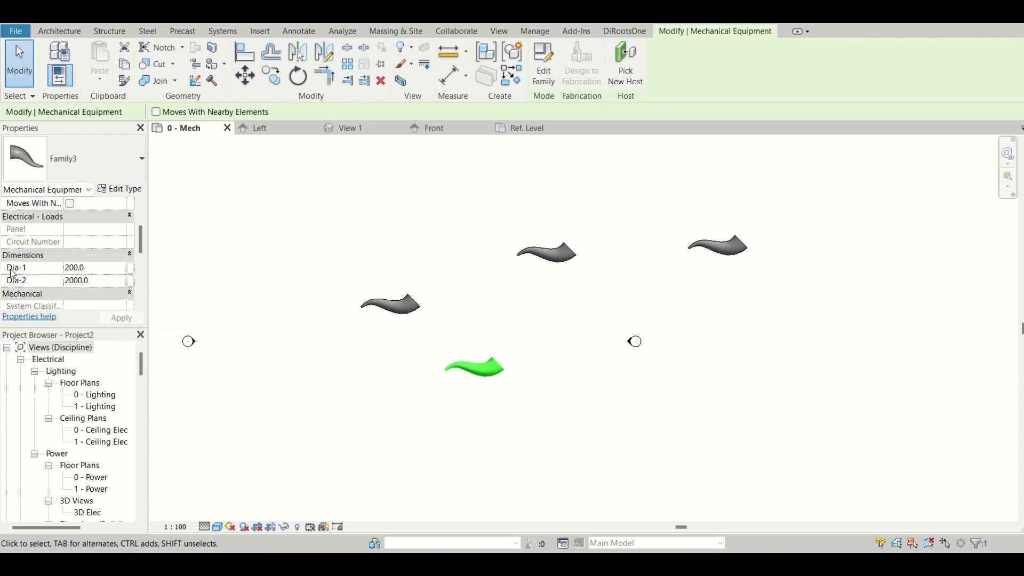
{"action": "left_click", "coordinate": [118, 267]}
{"action": "type", "text": "100"}
{"action": "left_click", "coordinate": [120, 285]}
{"action": "type", "text": "100"}
{"action": "key", "text": "Return"}
{"action": "scroll", "coordinate": [452, 391], "scroll_direction": "up", "scroll_amount": 6}
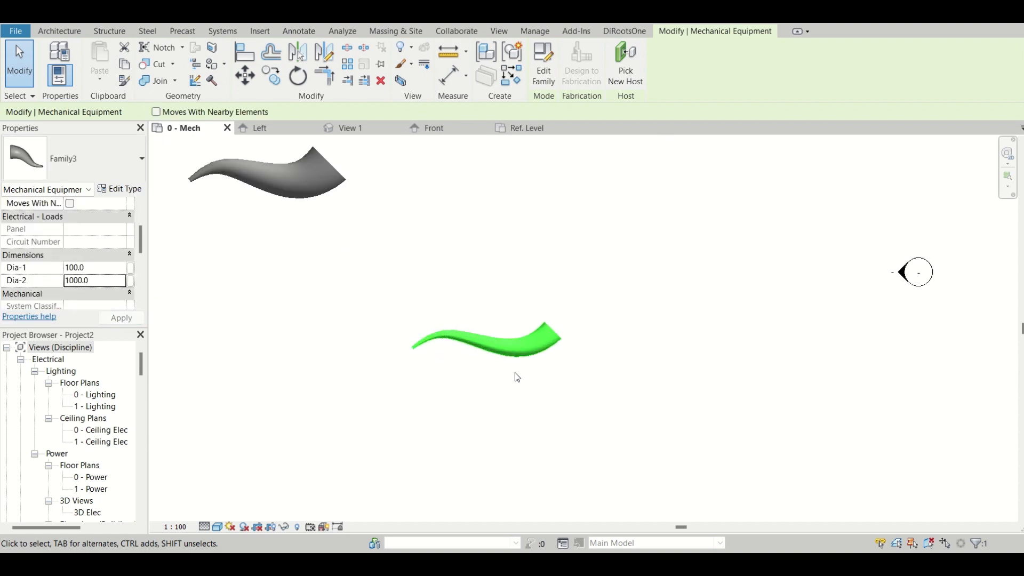
{"action": "scroll", "coordinate": [542, 341], "scroll_direction": "down", "scroll_amount": 4}
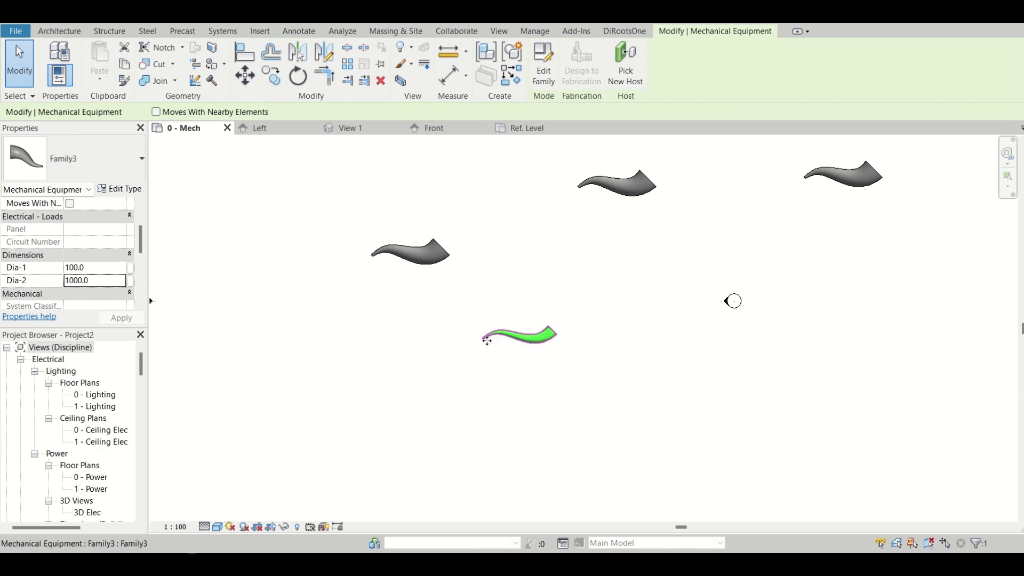
{"action": "scroll", "coordinate": [539, 352], "scroll_direction": "up", "scroll_amount": 3}
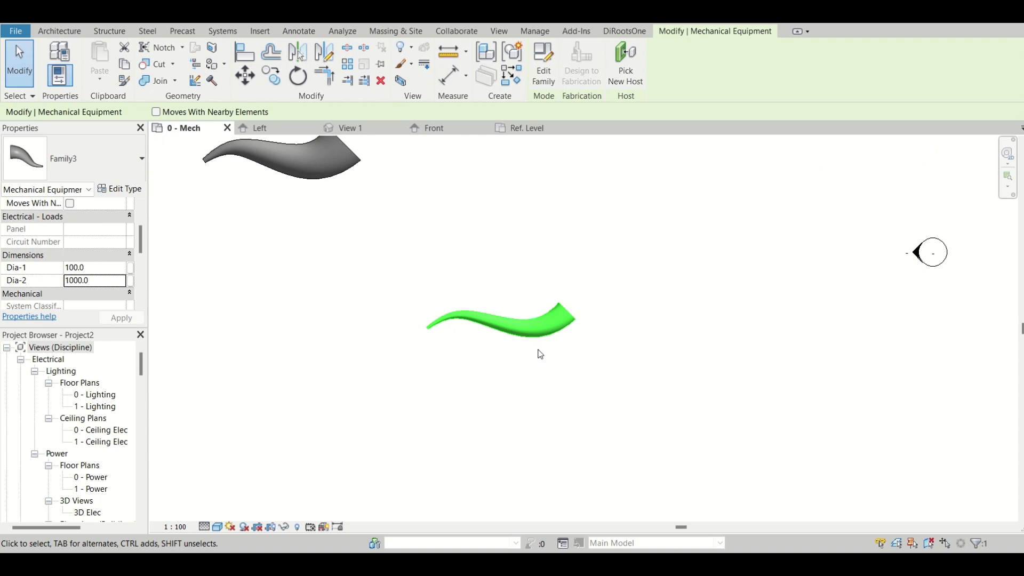
{"action": "scroll", "coordinate": [538, 357], "scroll_direction": "down", "scroll_amount": 3}
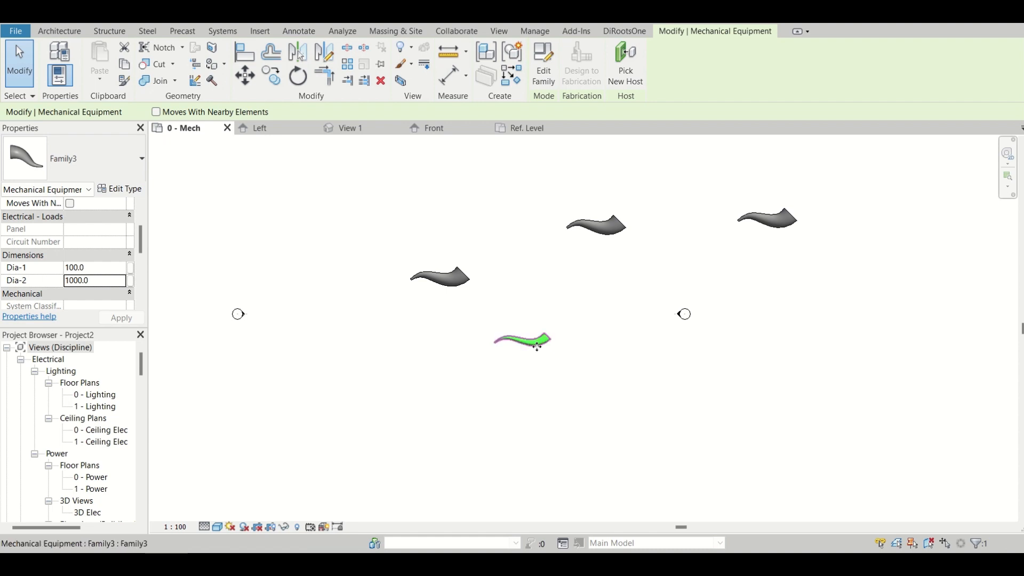
Select every instance of the family visible in the floor plan and delete them.
{"action": "right_click", "coordinate": [540, 351]}
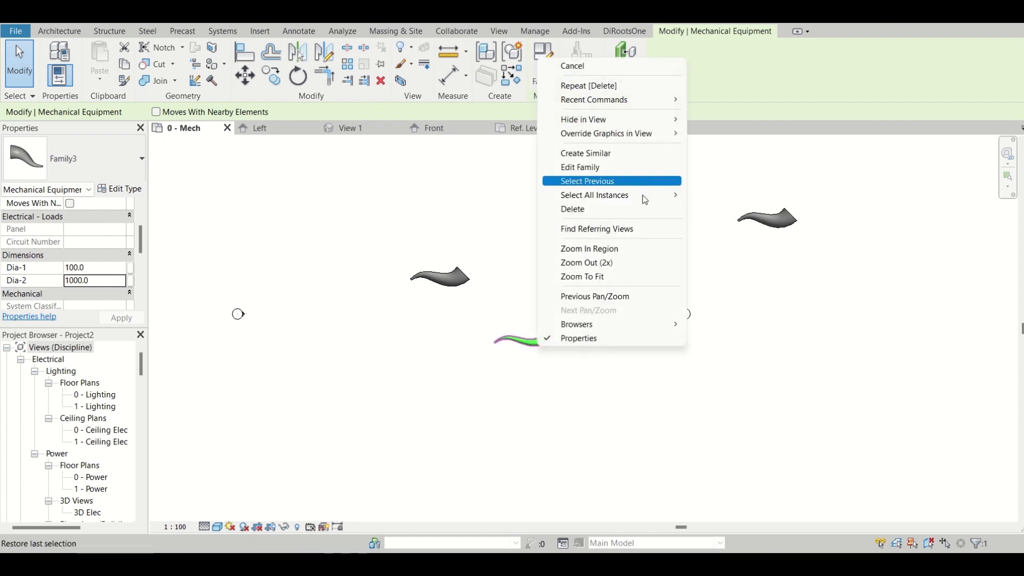
{"action": "mouse_move", "coordinate": [645, 196]}
{"action": "left_click", "coordinate": [721, 195]}
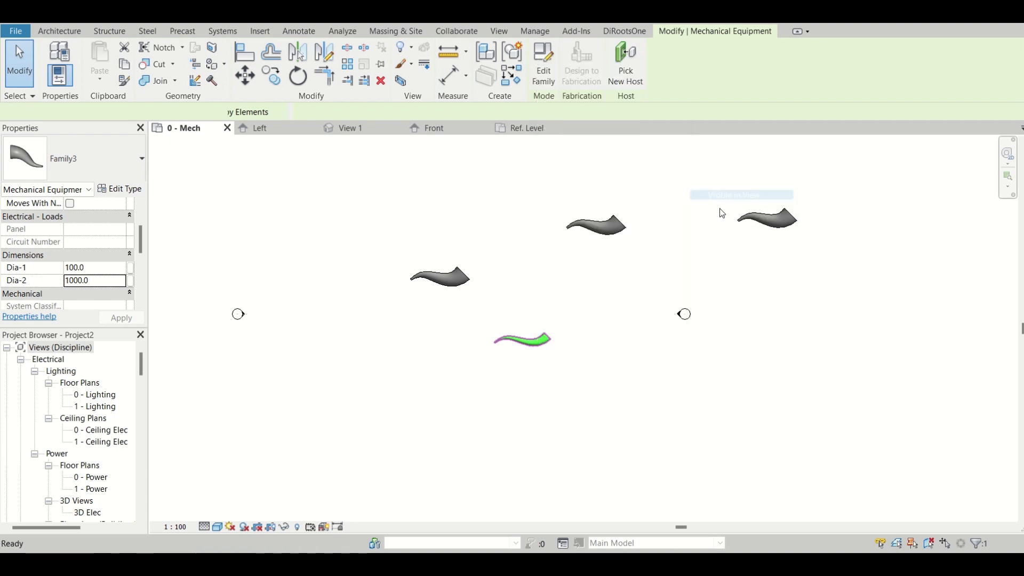
{"action": "key", "text": "Delete"}
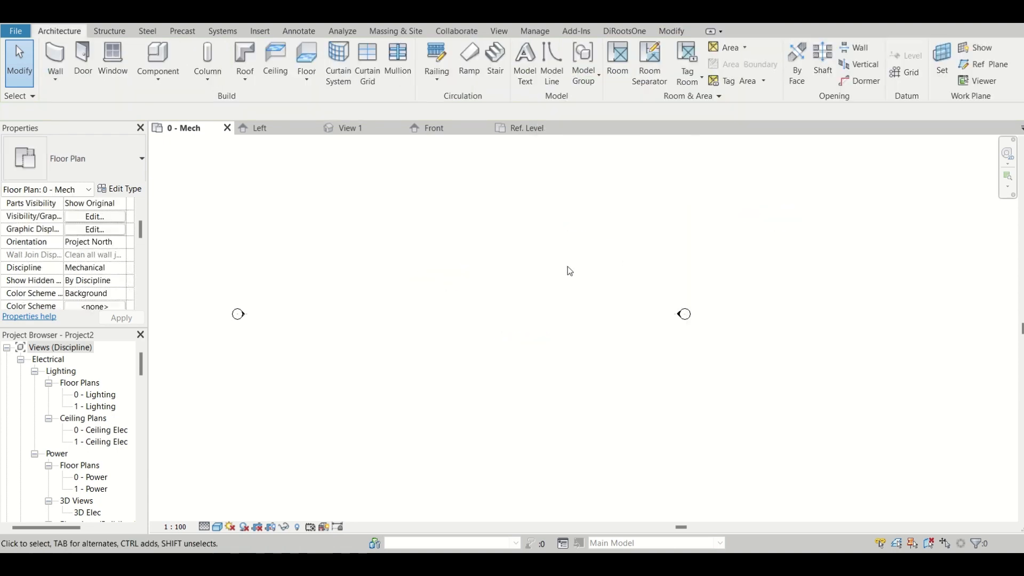
Close the inactive views and delete the swept blend from the family's 3D view.
{"action": "left_click", "coordinate": [408, 15]}
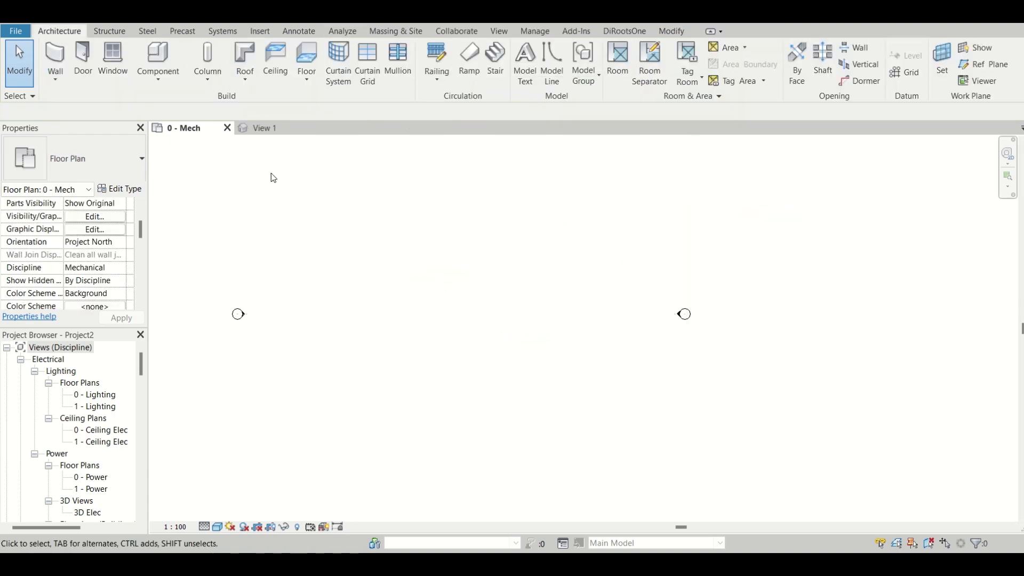
{"action": "left_click", "coordinate": [264, 128]}
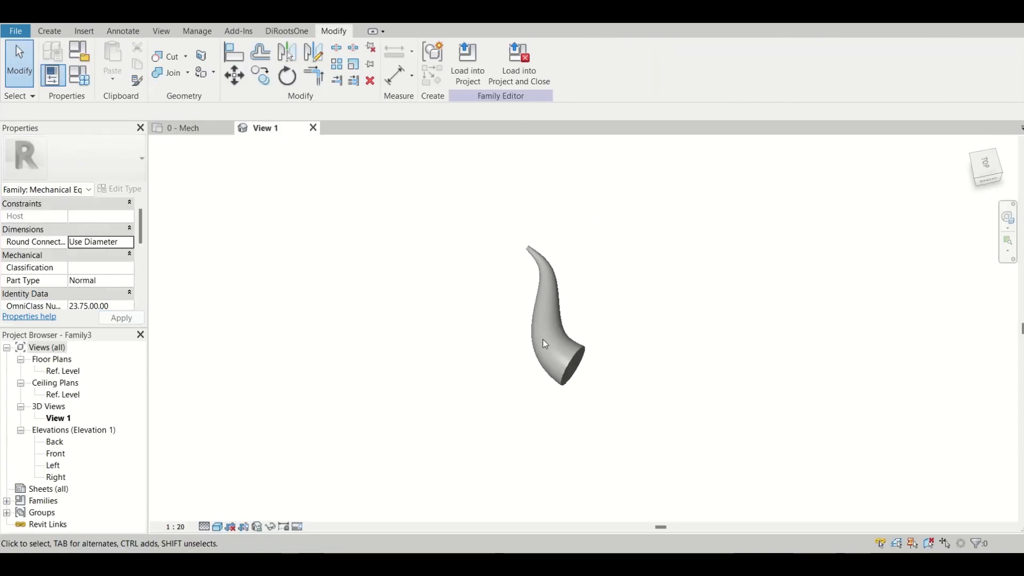
{"action": "left_click", "coordinate": [565, 353]}
{"action": "key", "text": "Delete"}
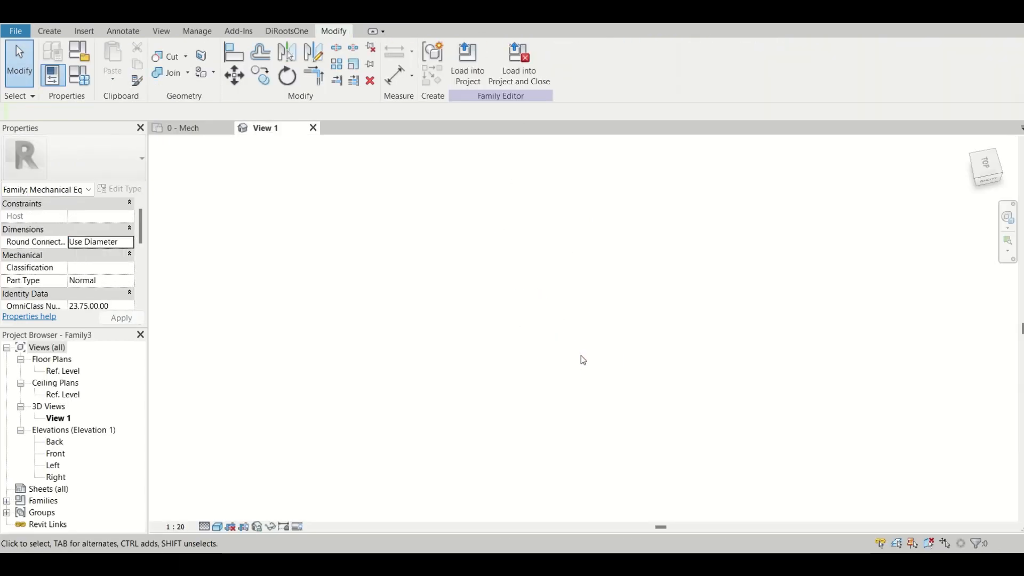
Open the family's Ref. Level floor plan.
{"action": "double_click", "coordinate": [56, 383]}
{"action": "double_click", "coordinate": [63, 371]}
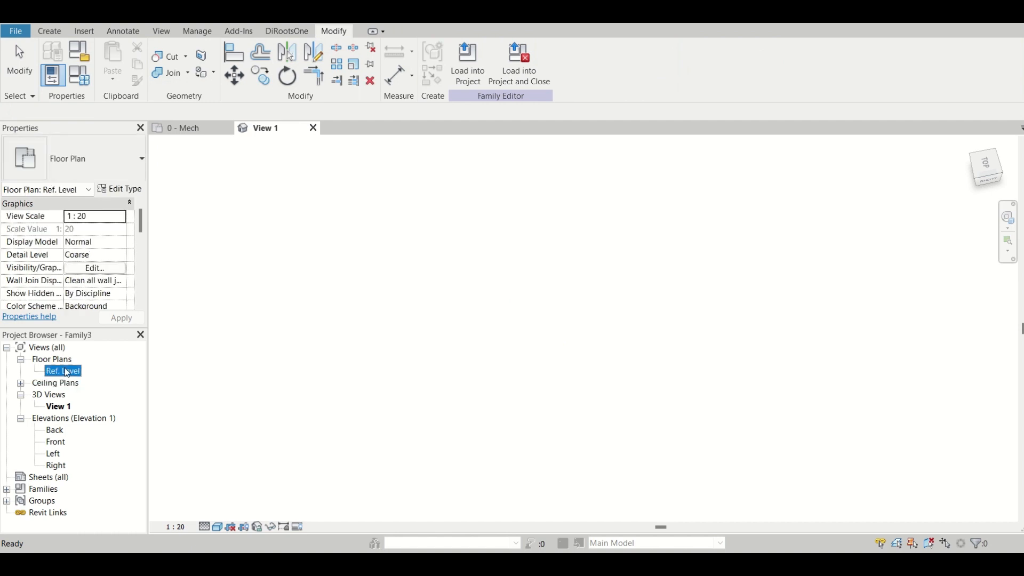
{"action": "scroll", "coordinate": [547, 312], "scroll_direction": "down", "scroll_amount": 1}
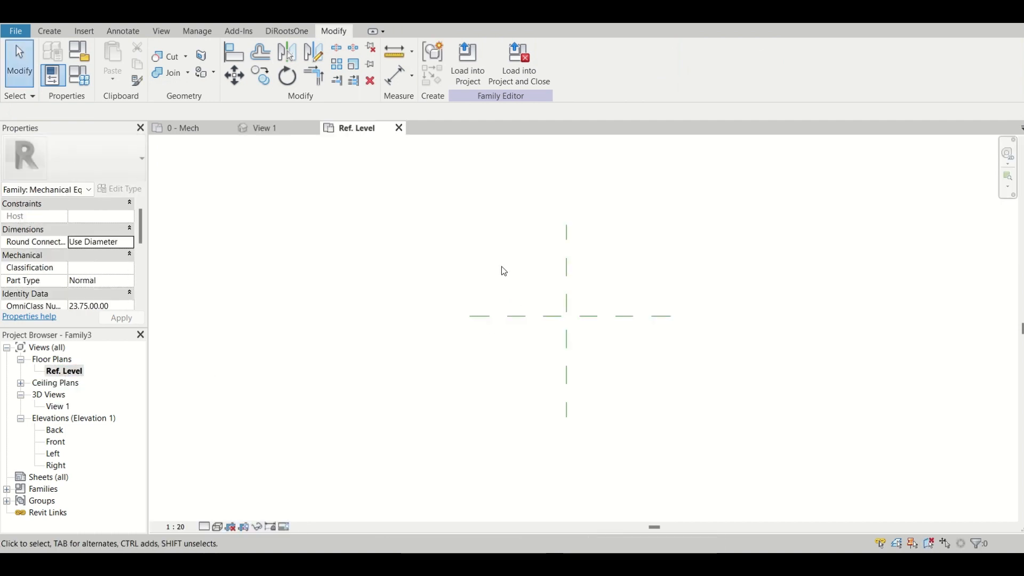
{"action": "left_click", "coordinate": [48, 31]}
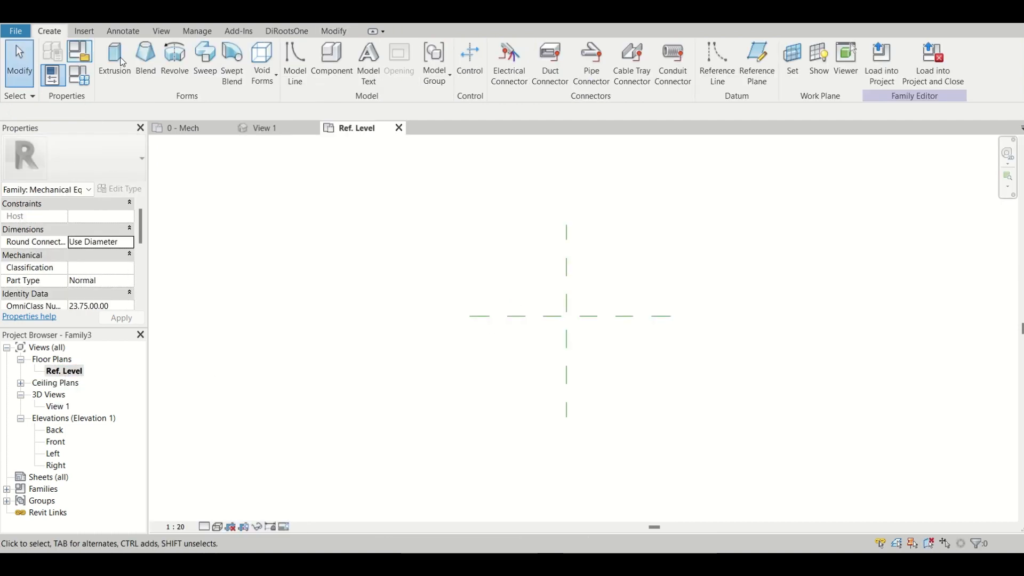
{"action": "left_click", "coordinate": [232, 64]}
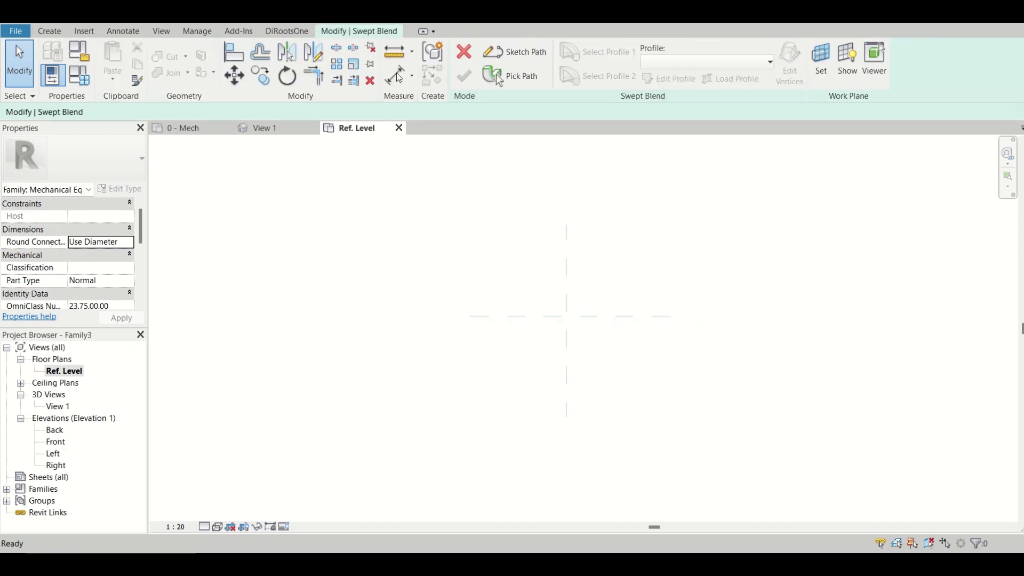
{"action": "left_click", "coordinate": [464, 51]}
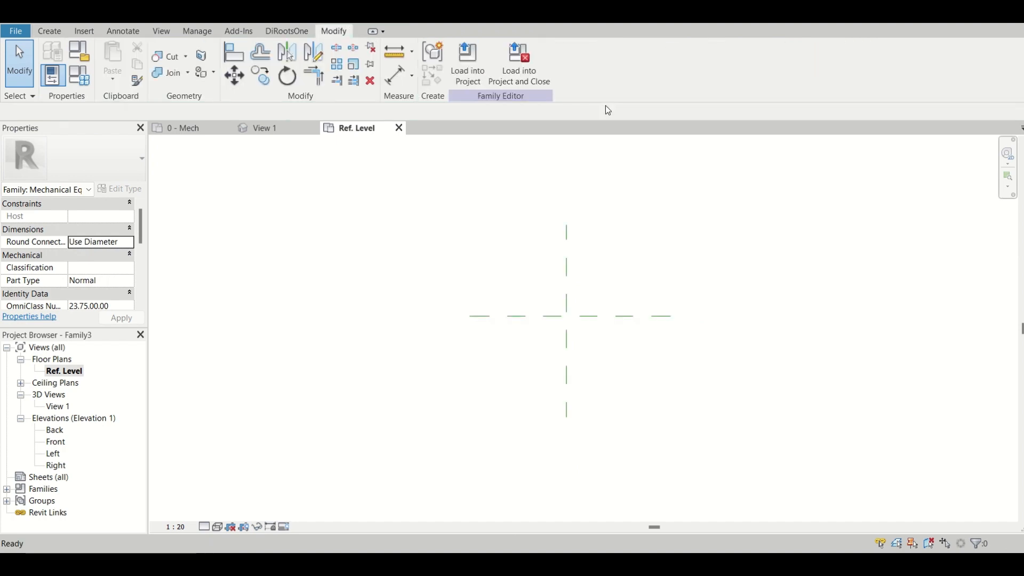
Draw a large symbolic arc by start, end and radius, starting southwest of the reference plane crossing and ending to its northeast.
{"action": "left_click", "coordinate": [122, 32]}
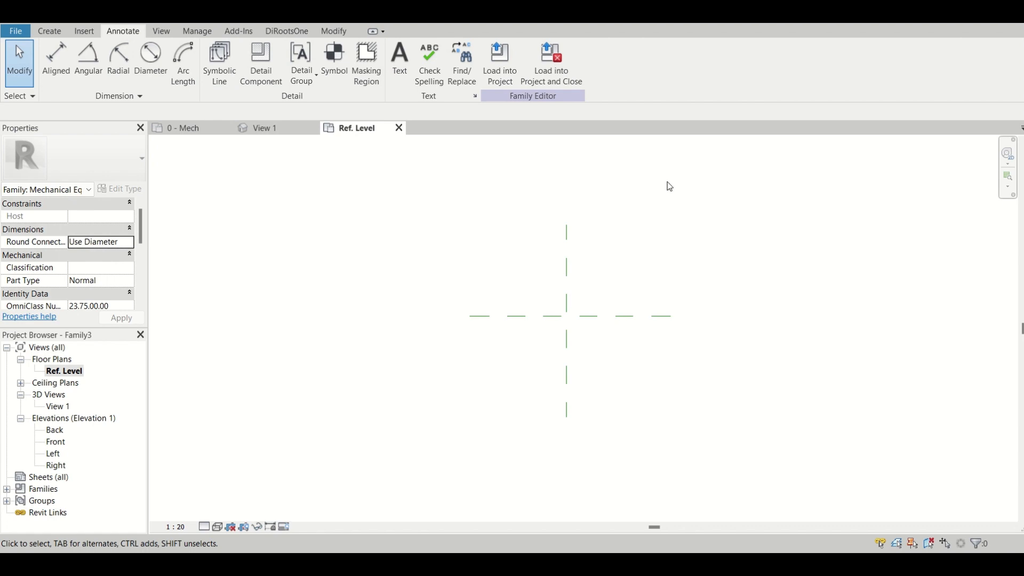
{"action": "left_click", "coordinate": [220, 59]}
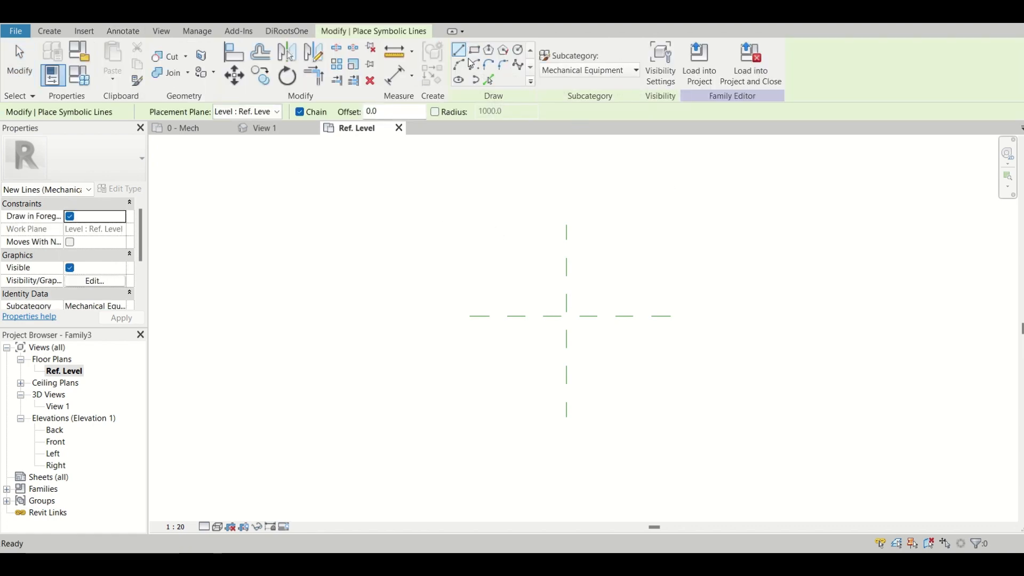
{"action": "left_click", "coordinate": [458, 65]}
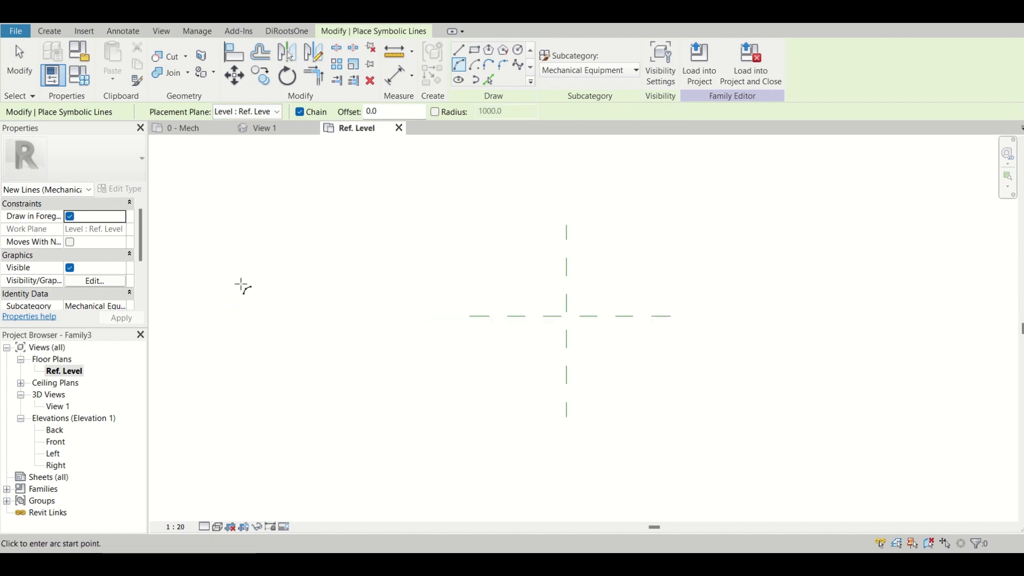
{"action": "left_click", "coordinate": [263, 362]}
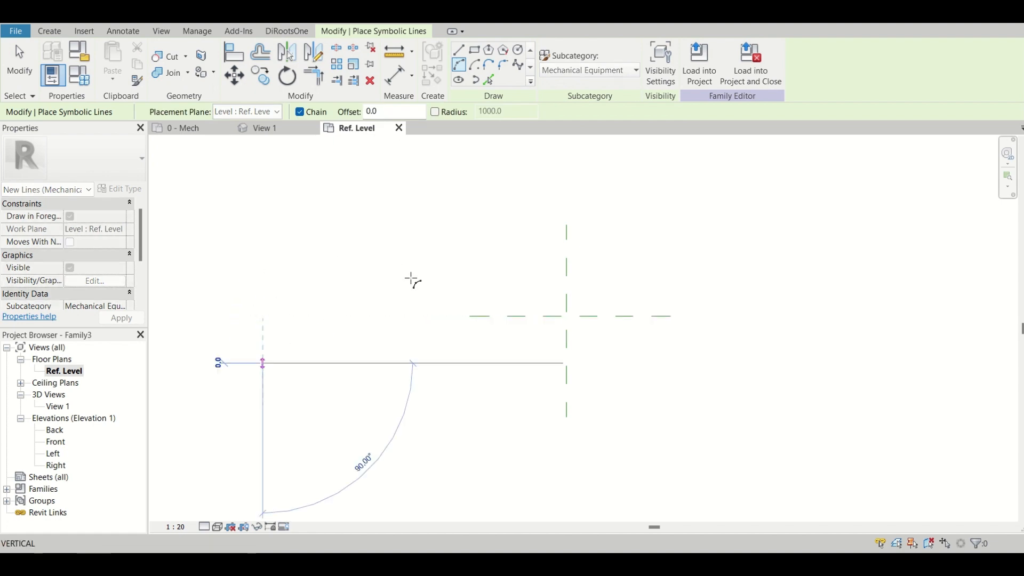
{"action": "left_click", "coordinate": [660, 196]}
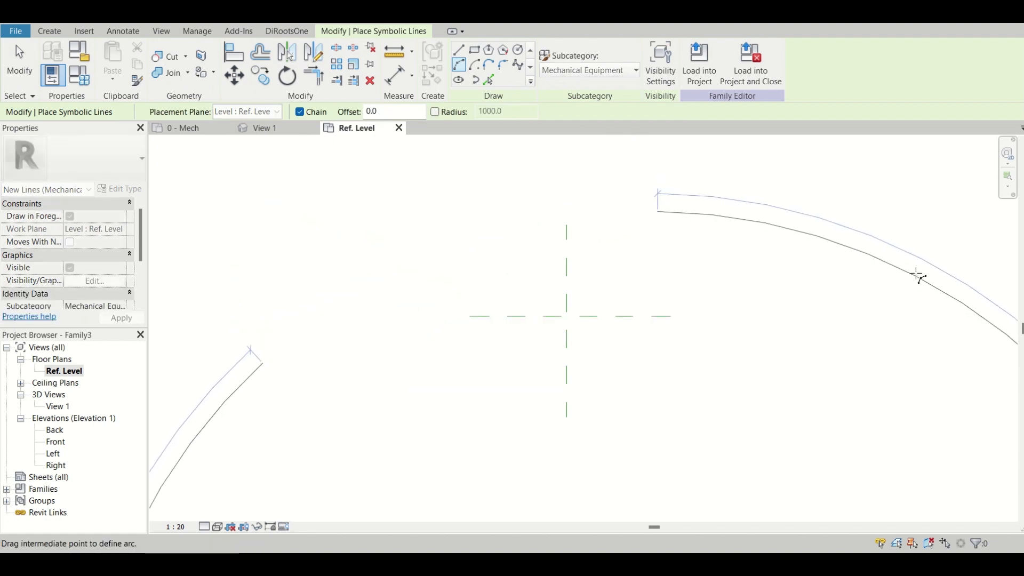
{"action": "left_click", "coordinate": [960, 292]}
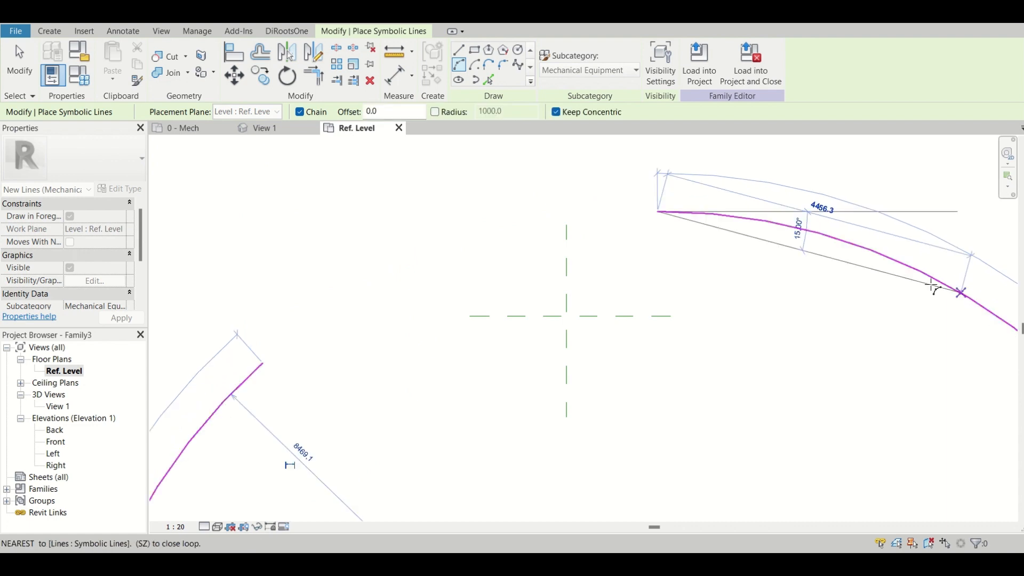
{"action": "key", "text": "Escape"}
{"action": "key", "text": "Escape"}
Delete the symbolic arc from the Ref. Level plan.
{"action": "left_click", "coordinate": [722, 223]}
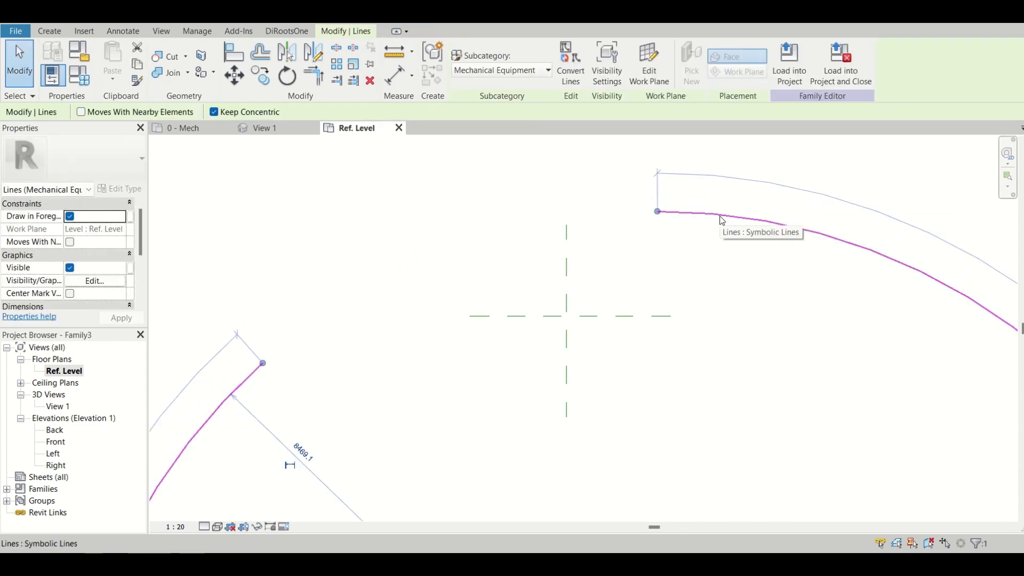
{"action": "key", "text": "Delete"}
{"action": "left_click", "coordinate": [50, 31]}
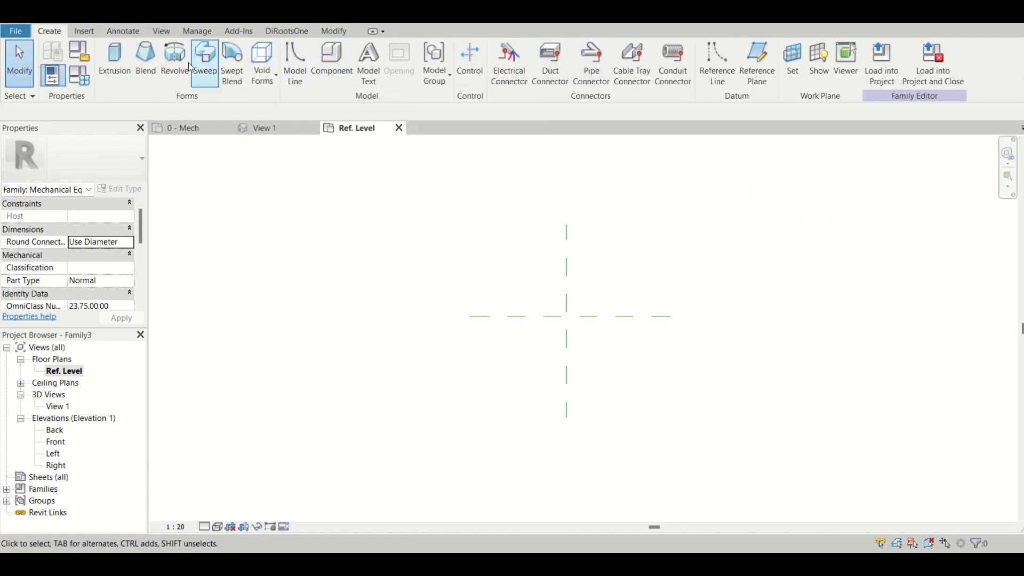
Draw four chained symbolic lines: about 3200 down, about 3500 right, then up, then right past the vertical reference plane.
{"action": "left_click", "coordinate": [123, 31]}
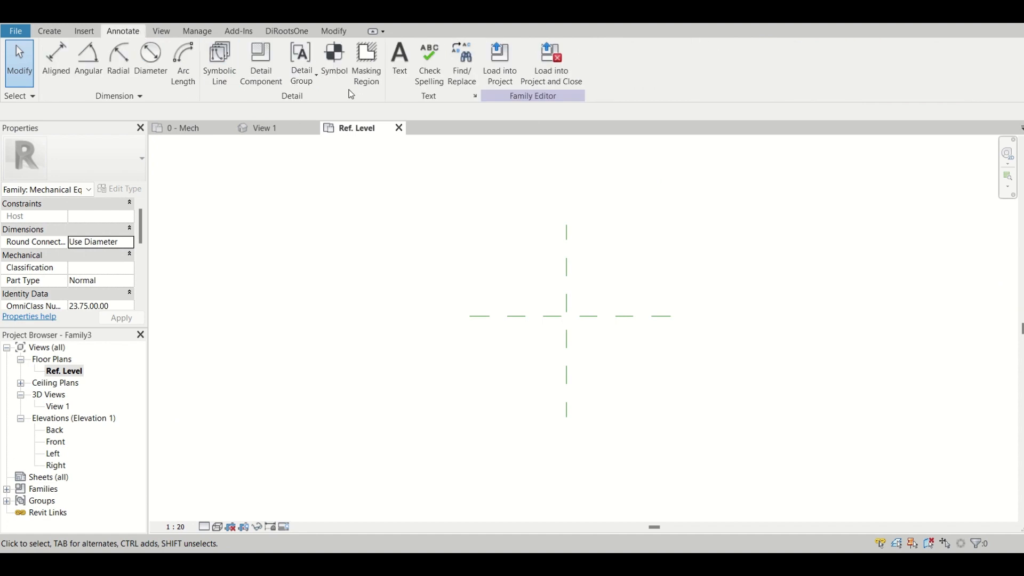
{"action": "left_click", "coordinate": [223, 63]}
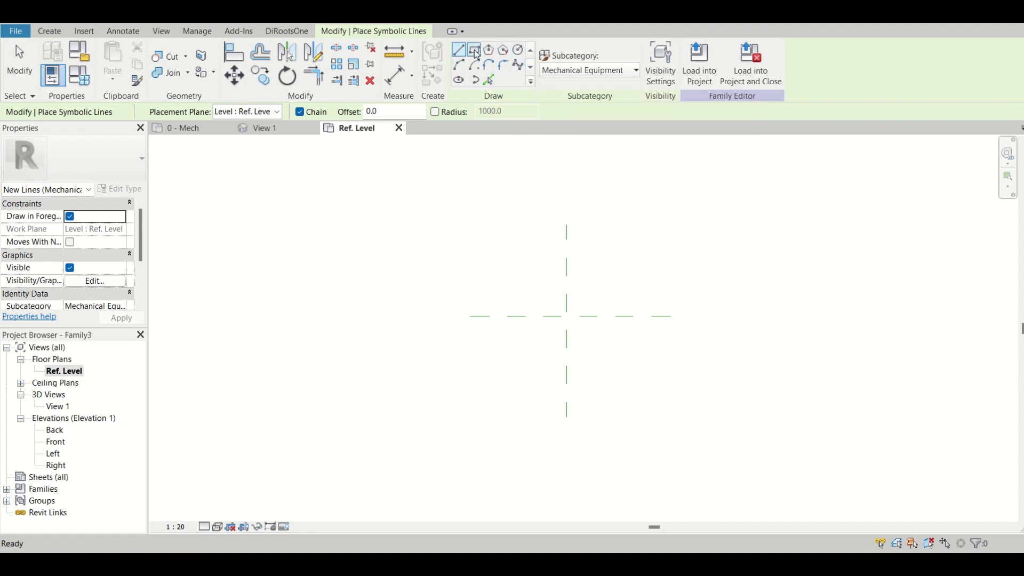
{"action": "left_click", "coordinate": [238, 249]}
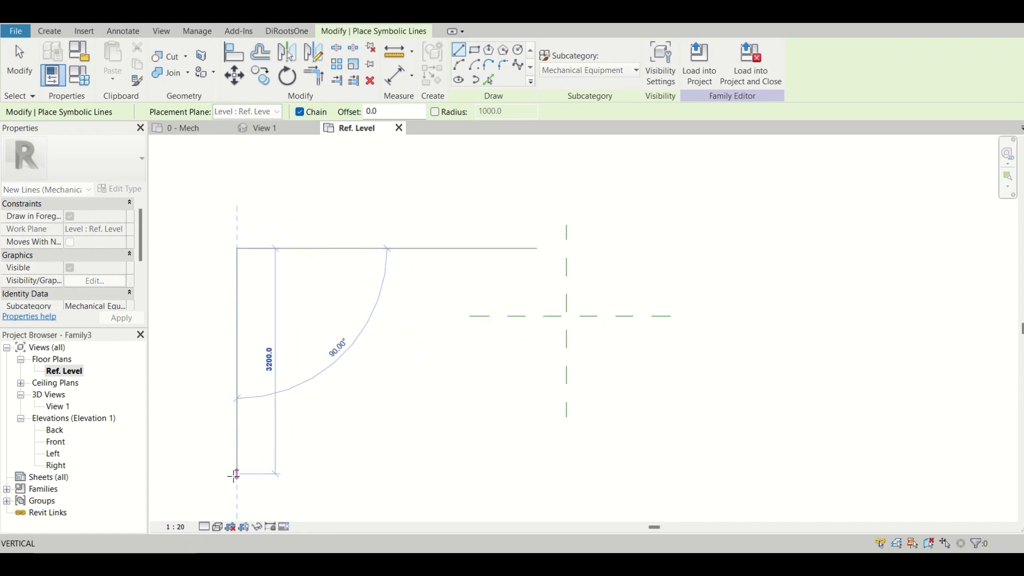
{"action": "left_click", "coordinate": [237, 473]}
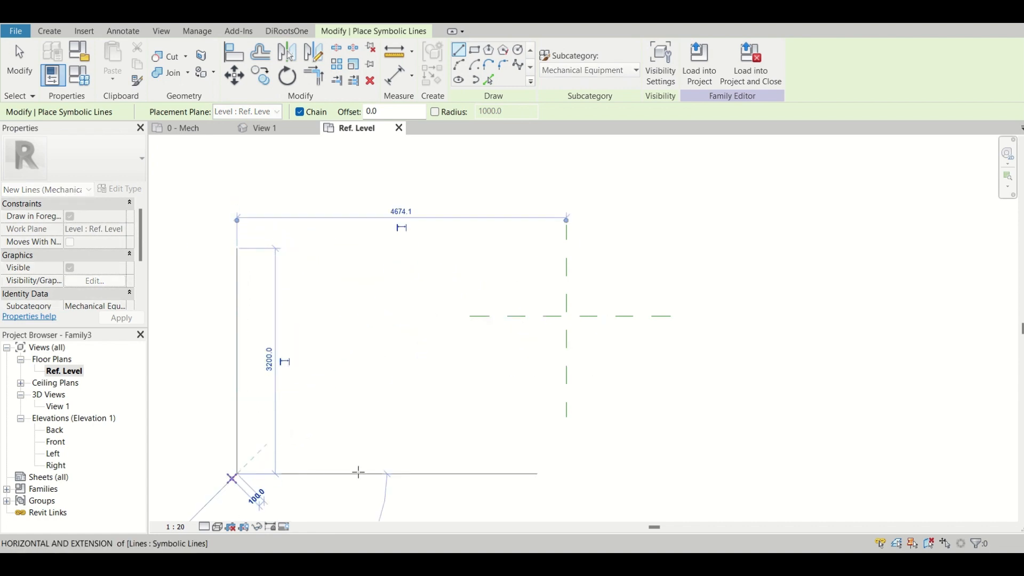
{"action": "left_click", "coordinate": [484, 474]}
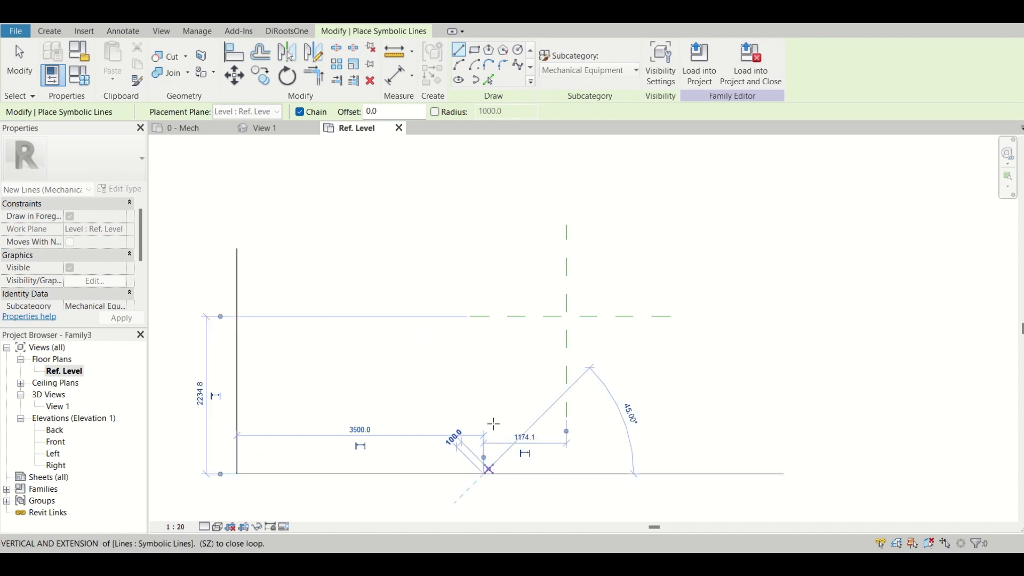
{"action": "left_click", "coordinate": [485, 360]}
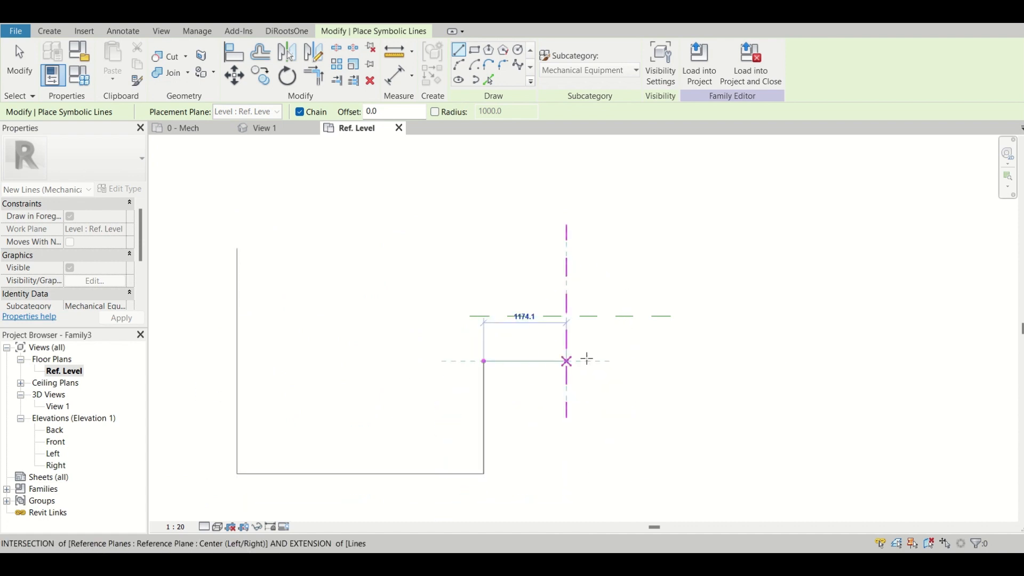
{"action": "left_click", "coordinate": [644, 361]}
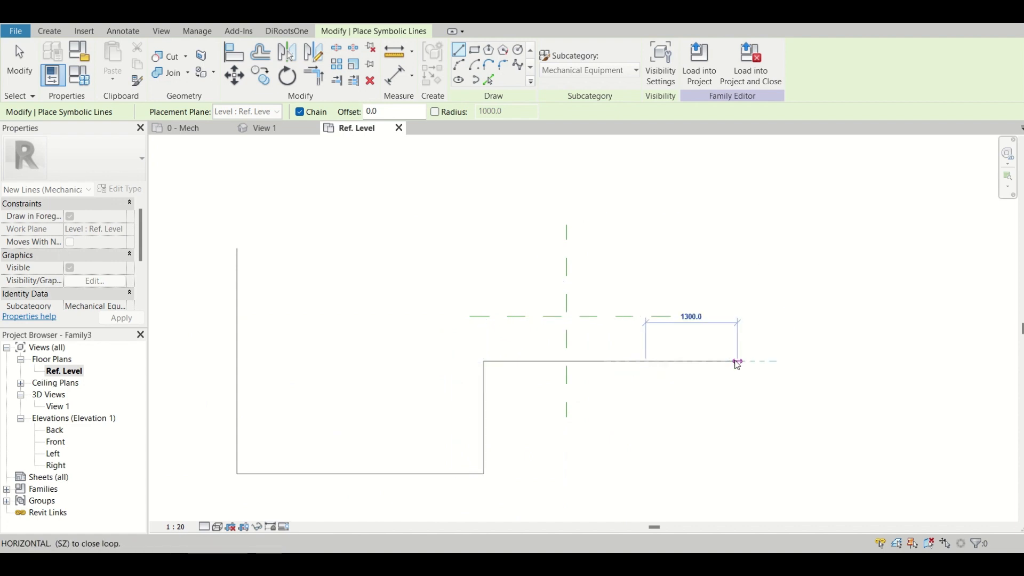
{"action": "key", "text": "Escape"}
{"action": "key", "text": "Escape"}
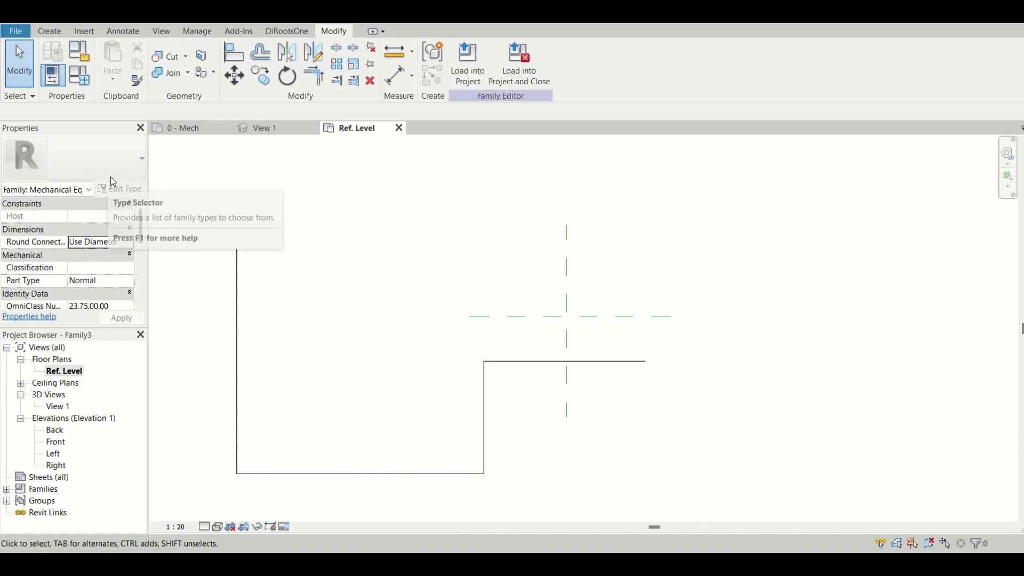
Try to start a swept blend using Pick Path on the symbolic line chain.
{"action": "left_click", "coordinate": [47, 32]}
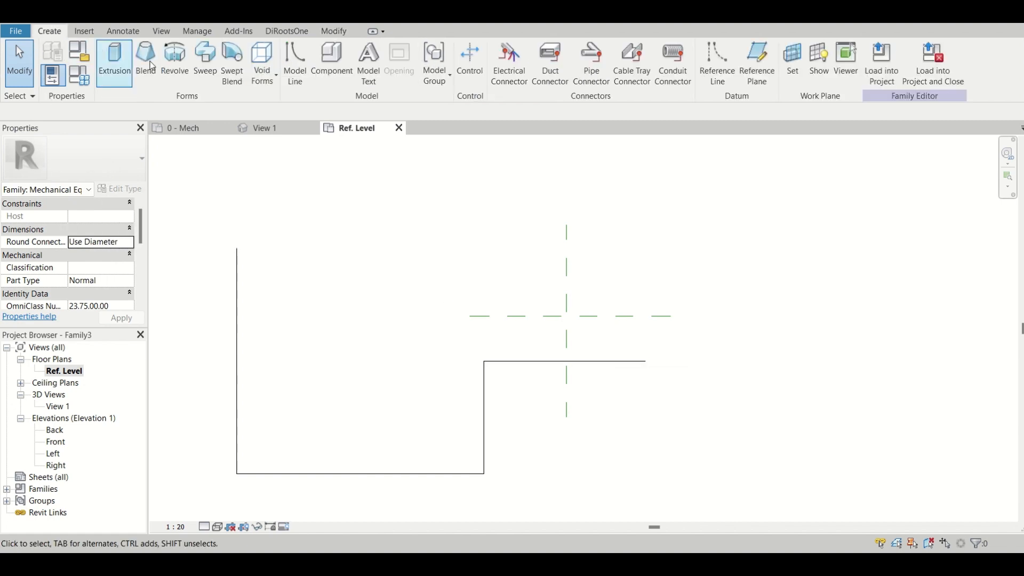
{"action": "left_click", "coordinate": [233, 64]}
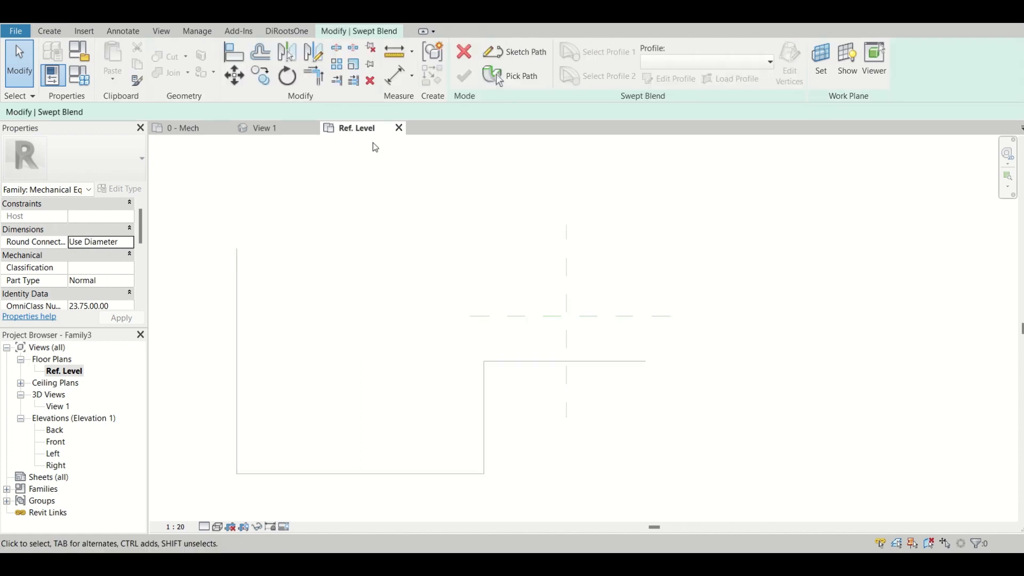
{"action": "left_click", "coordinate": [514, 82]}
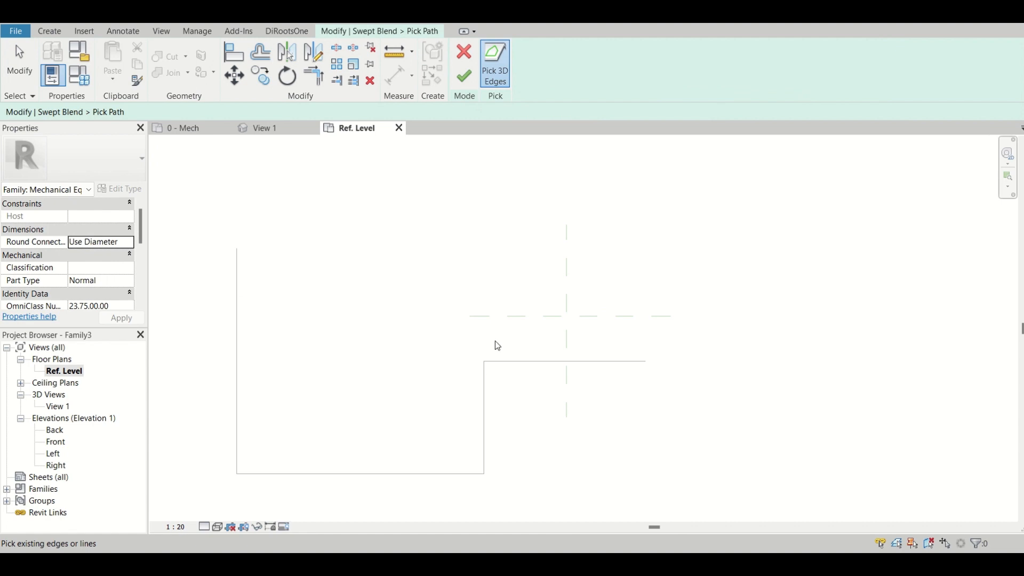
{"action": "left_click", "coordinate": [470, 60]}
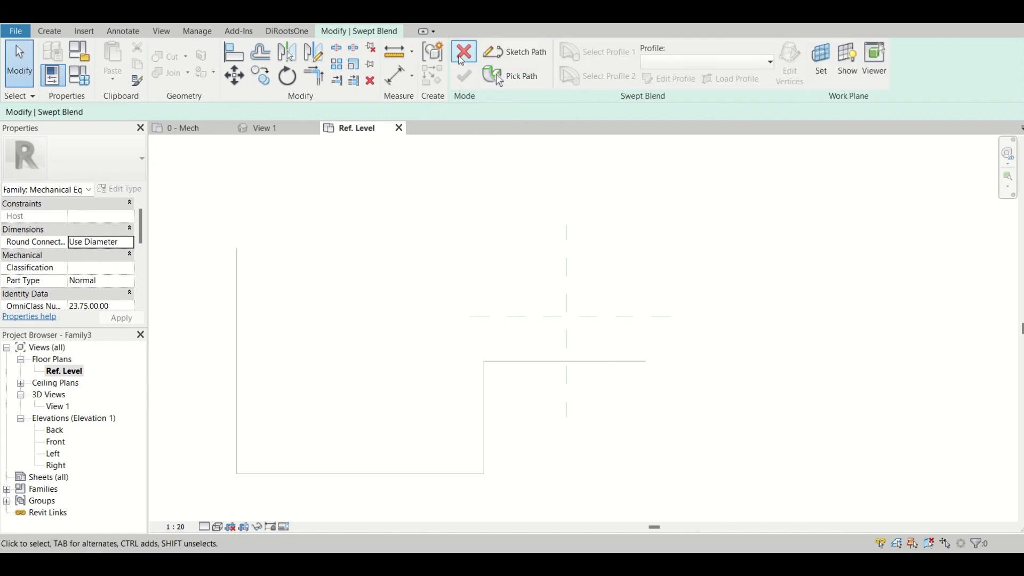
{"action": "left_click", "coordinate": [465, 58]}
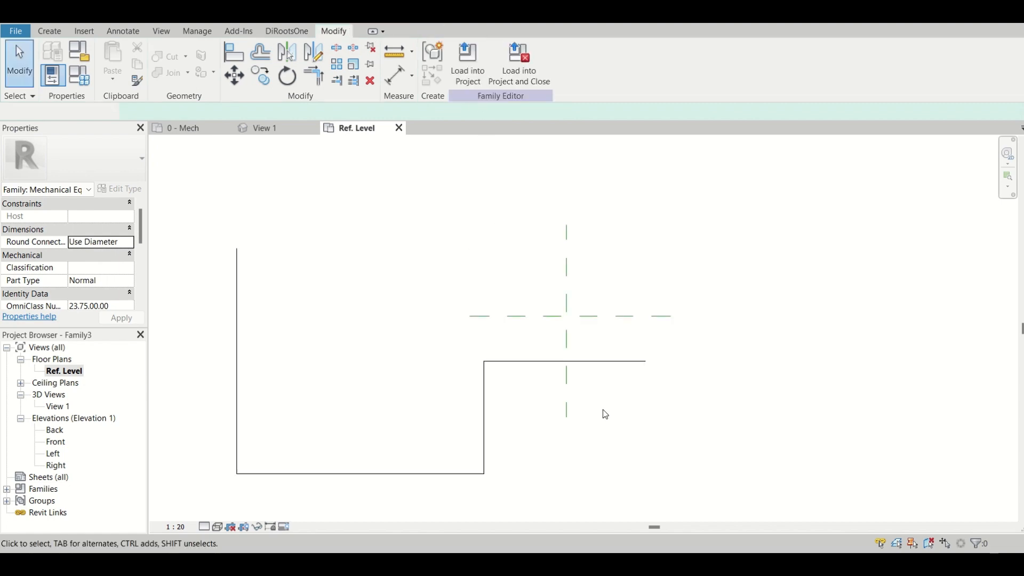
Select the whole four-segment chain of symbolic lines and convert it to model lines.
{"action": "key", "text": "Tab"}
{"action": "left_click", "coordinate": [530, 368]}
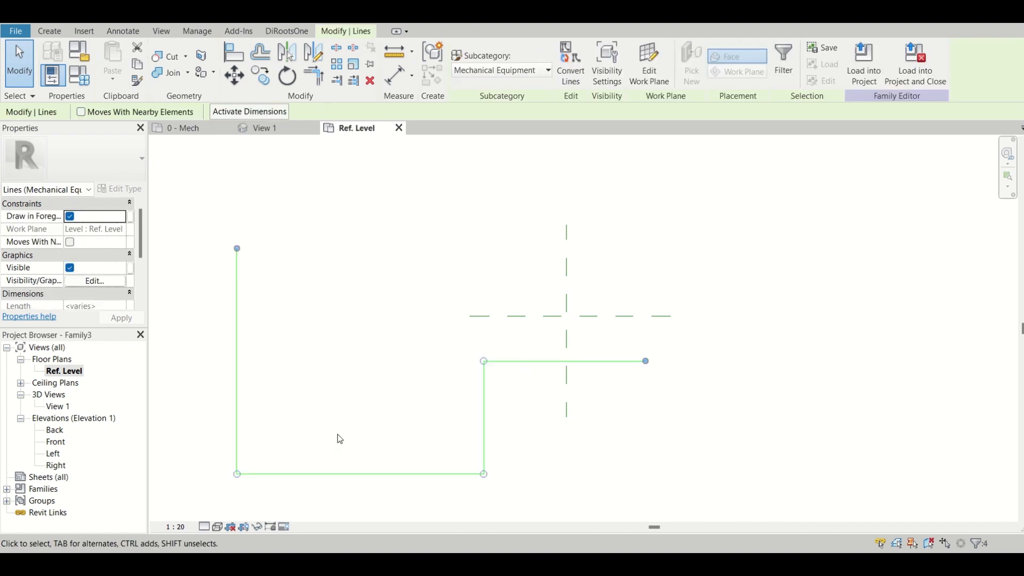
{"action": "left_click", "coordinate": [568, 80]}
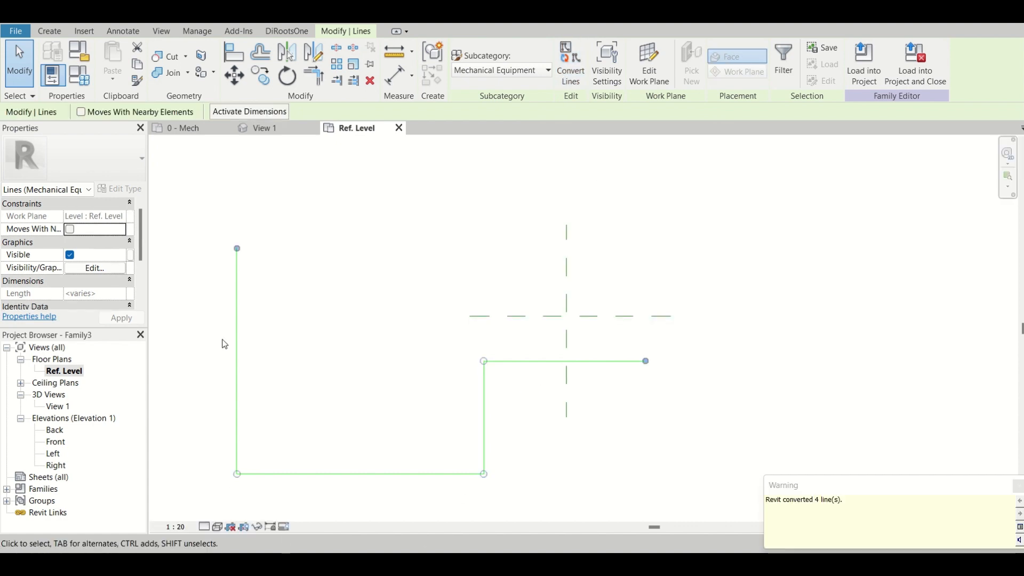
{"action": "left_click", "coordinate": [353, 272]}
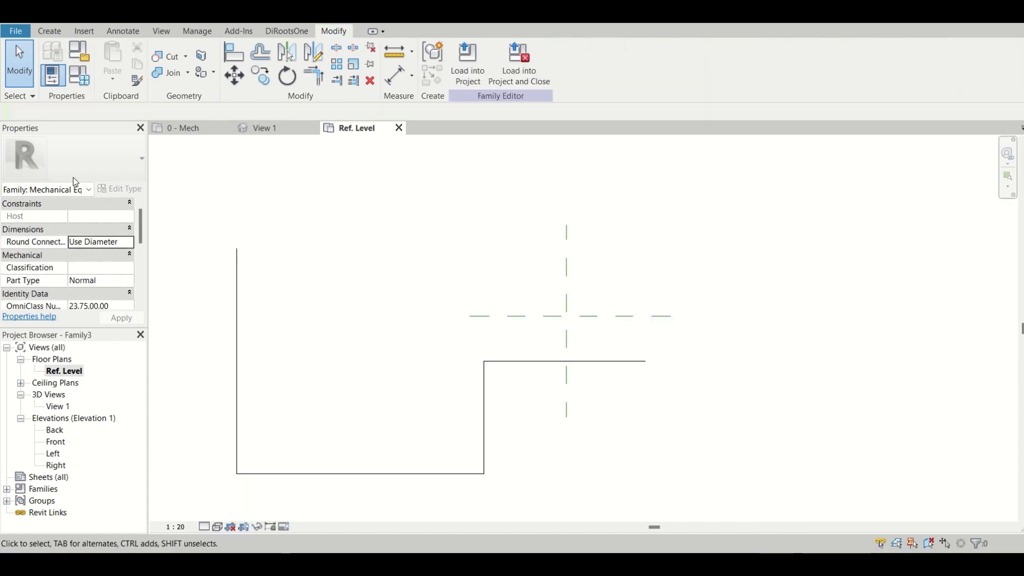
Try a swept blend again with Pick Path on the converted model lines.
{"action": "left_click", "coordinate": [47, 31]}
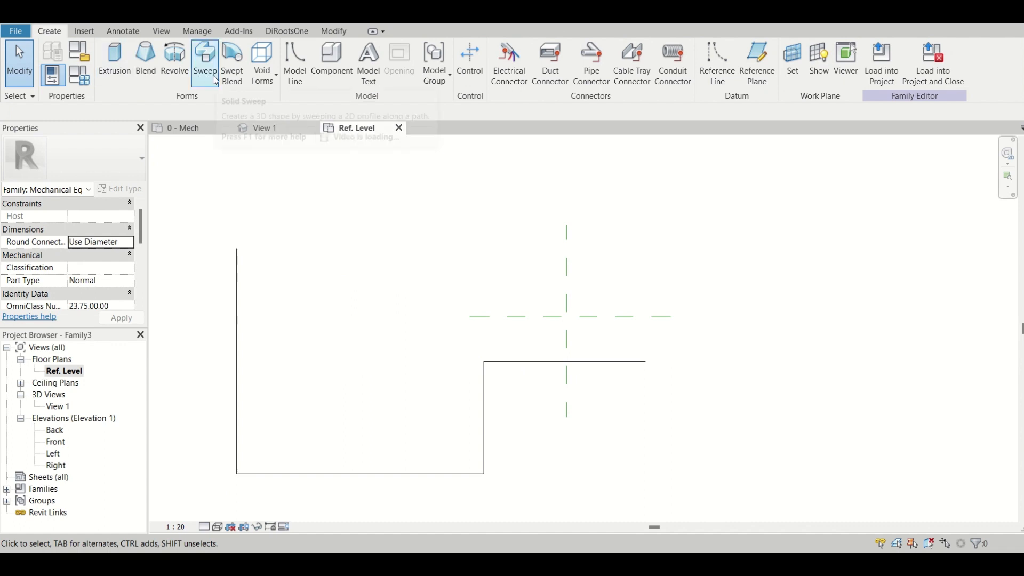
{"action": "left_click", "coordinate": [244, 80]}
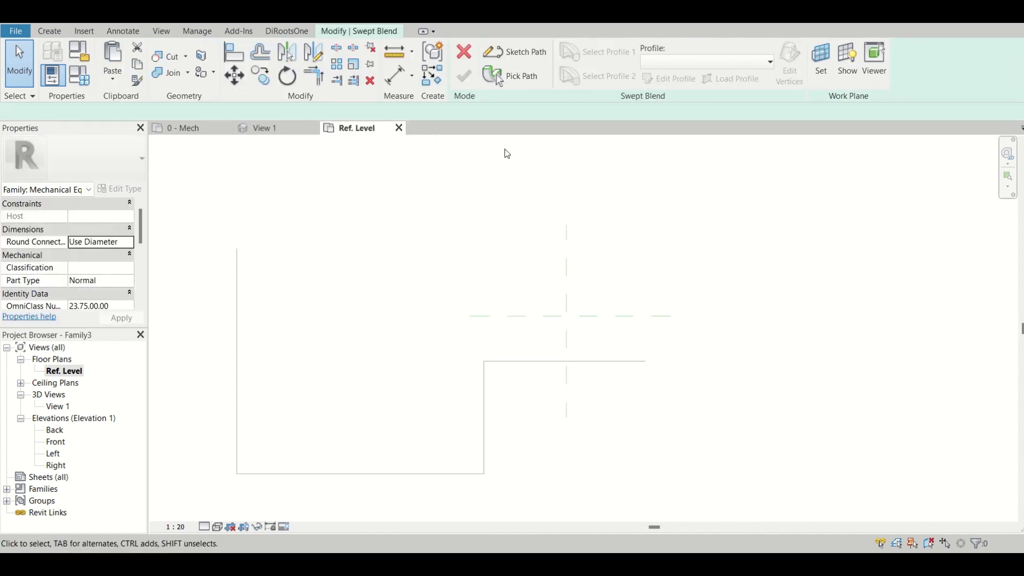
{"action": "left_click", "coordinate": [514, 79]}
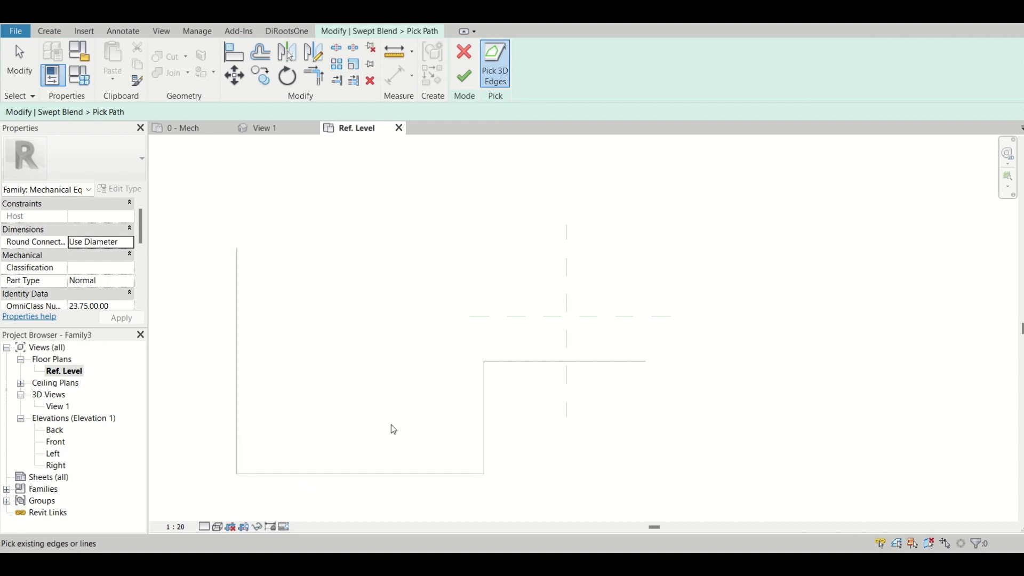
{"action": "left_click", "coordinate": [464, 51]}
{"action": "left_click", "coordinate": [474, 52]}
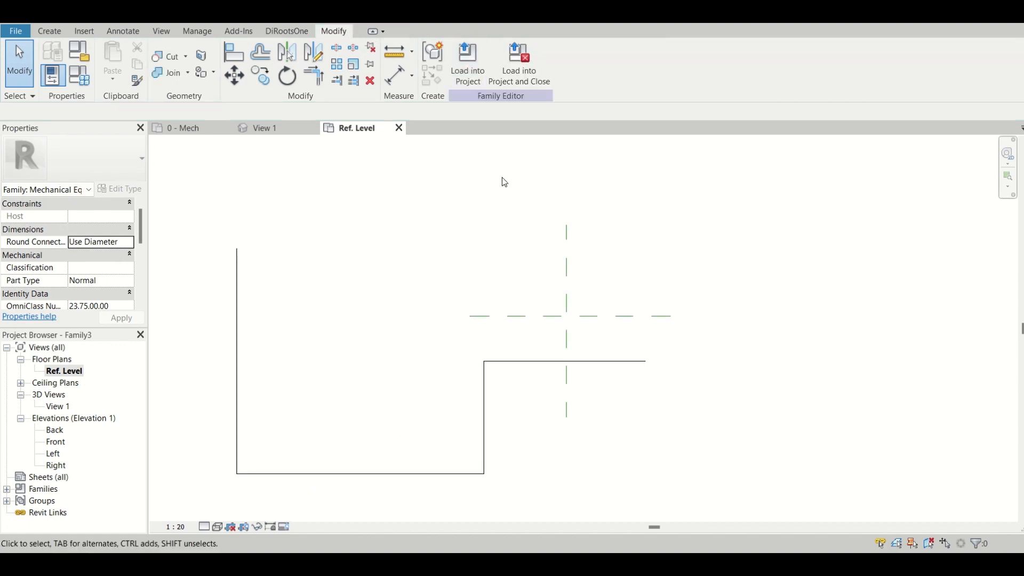
Select the complete chain of model lines and delete it.
{"action": "key", "text": "Tab"}
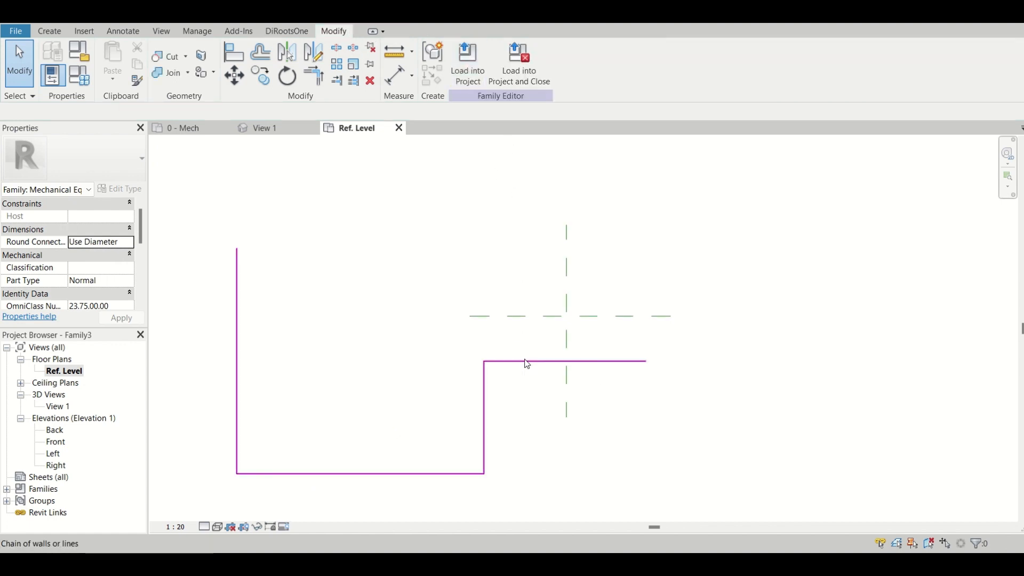
{"action": "left_click", "coordinate": [526, 362]}
{"action": "key", "text": "Delete"}
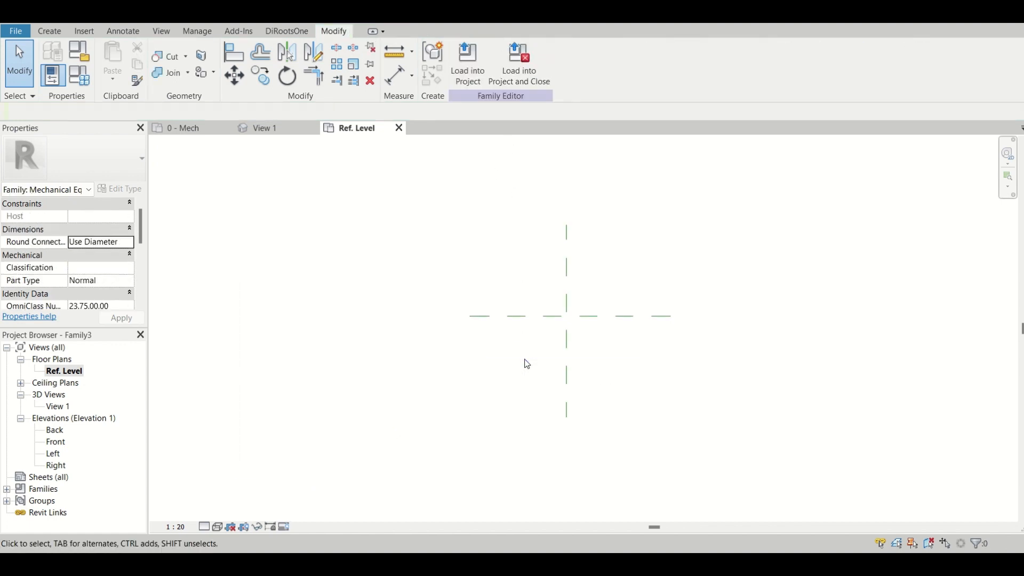
Draw a symbolic spline with four control points, about 9900 mm long, across the reference planes and convert it to a model line.
{"action": "left_click", "coordinate": [49, 37]}
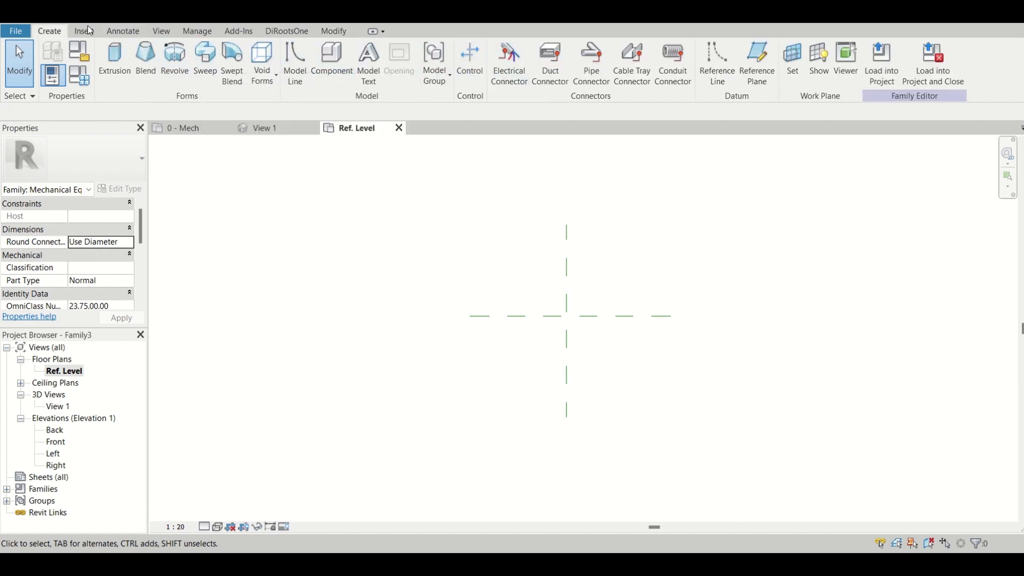
{"action": "left_click", "coordinate": [133, 35]}
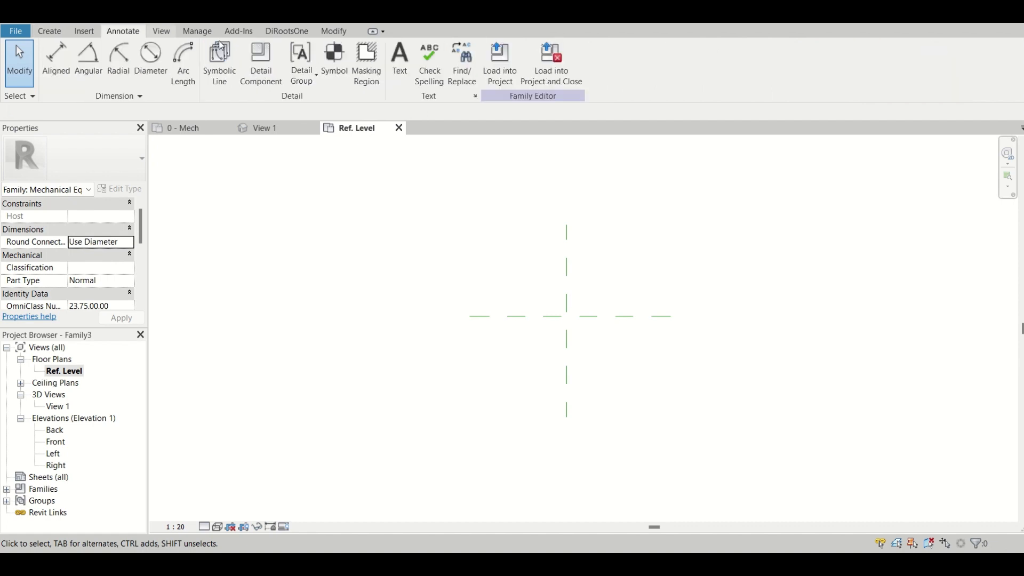
{"action": "left_click", "coordinate": [227, 73]}
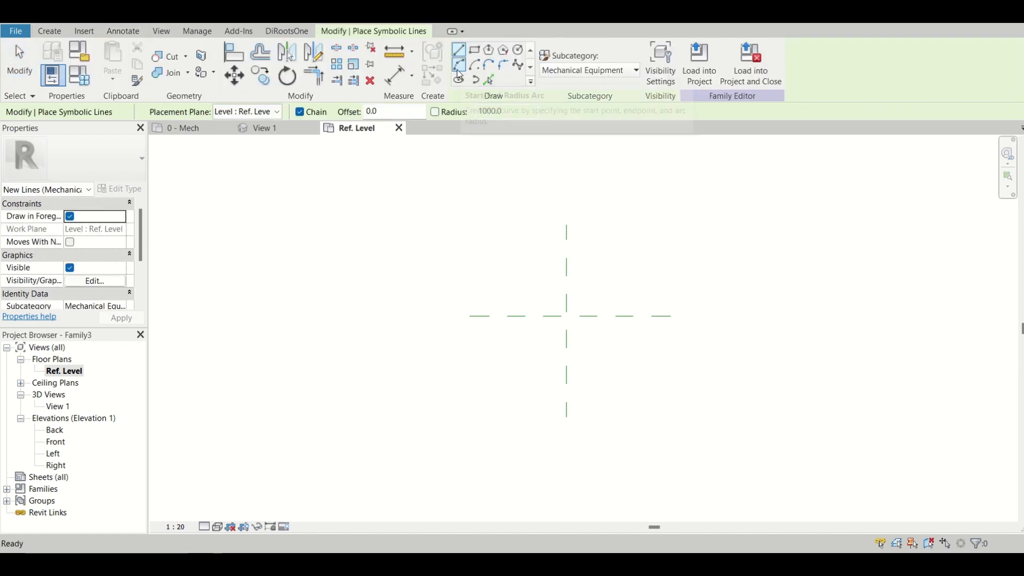
{"action": "left_click", "coordinate": [518, 65]}
{"action": "left_click", "coordinate": [239, 391]}
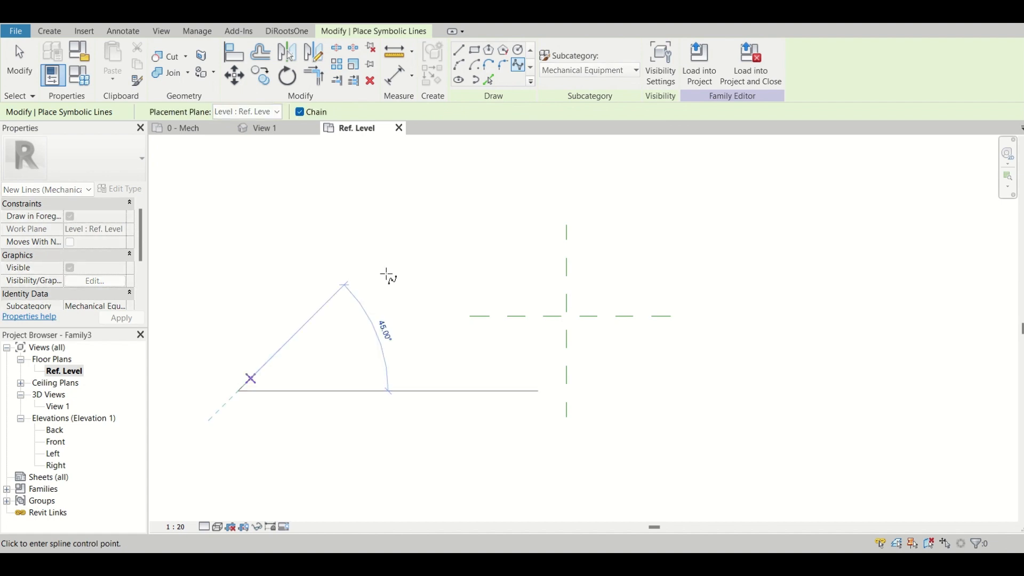
{"action": "left_click", "coordinate": [476, 224]}
{"action": "left_click", "coordinate": [833, 298]}
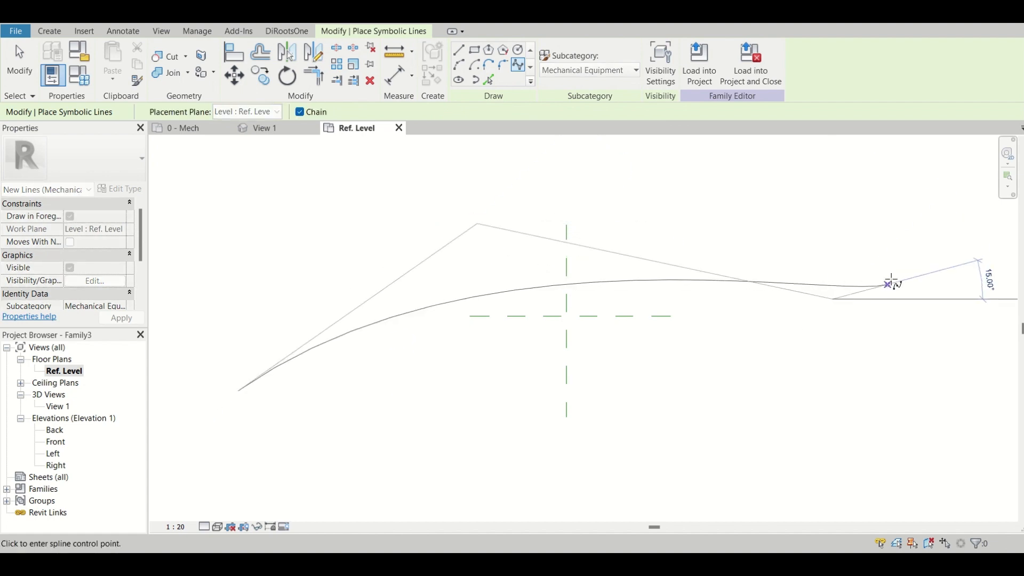
{"action": "left_click", "coordinate": [913, 234]}
{"action": "key", "text": "Escape"}
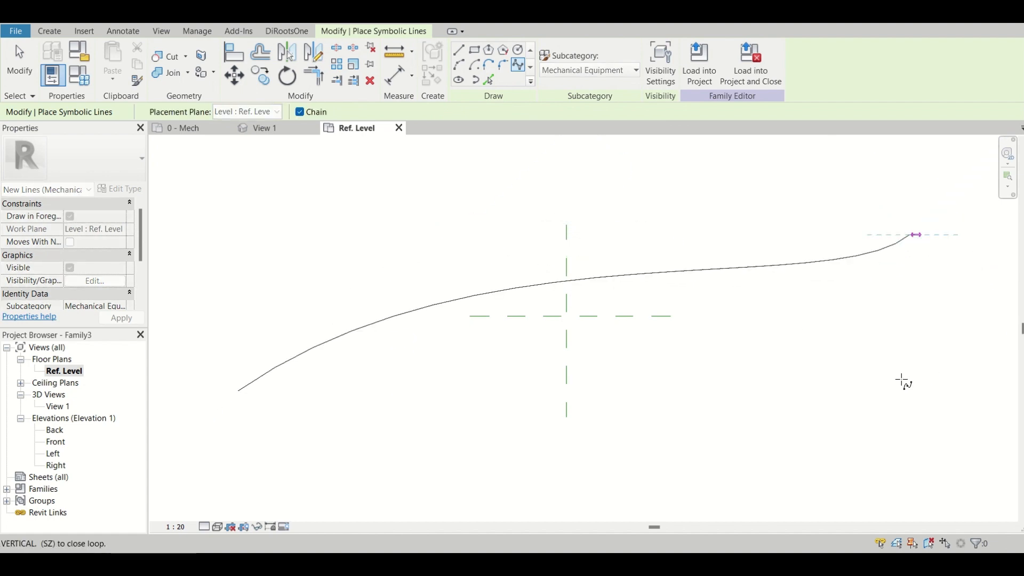
{"action": "key", "text": "Escape"}
{"action": "left_click", "coordinate": [892, 246]}
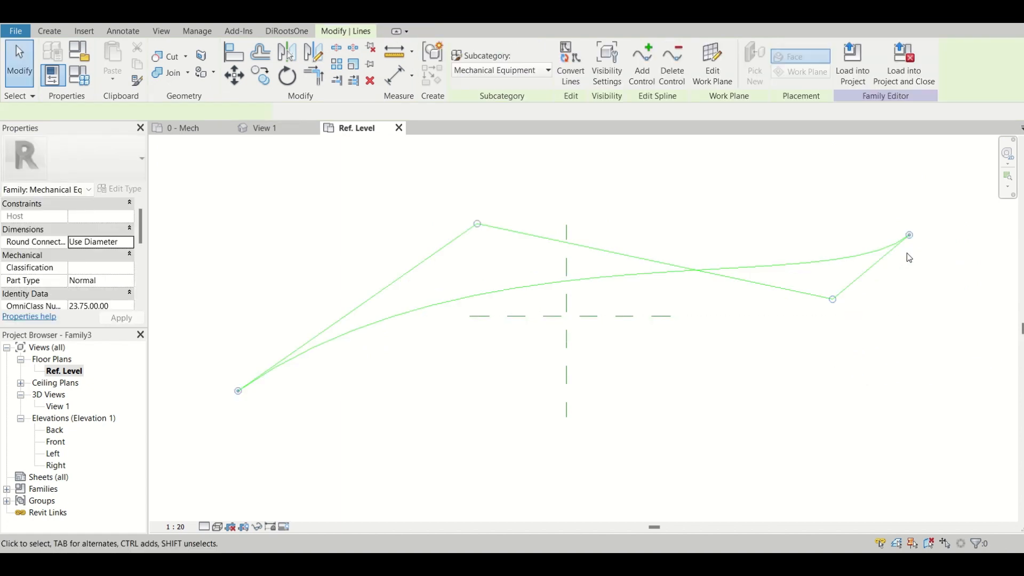
{"action": "left_click", "coordinate": [574, 79]}
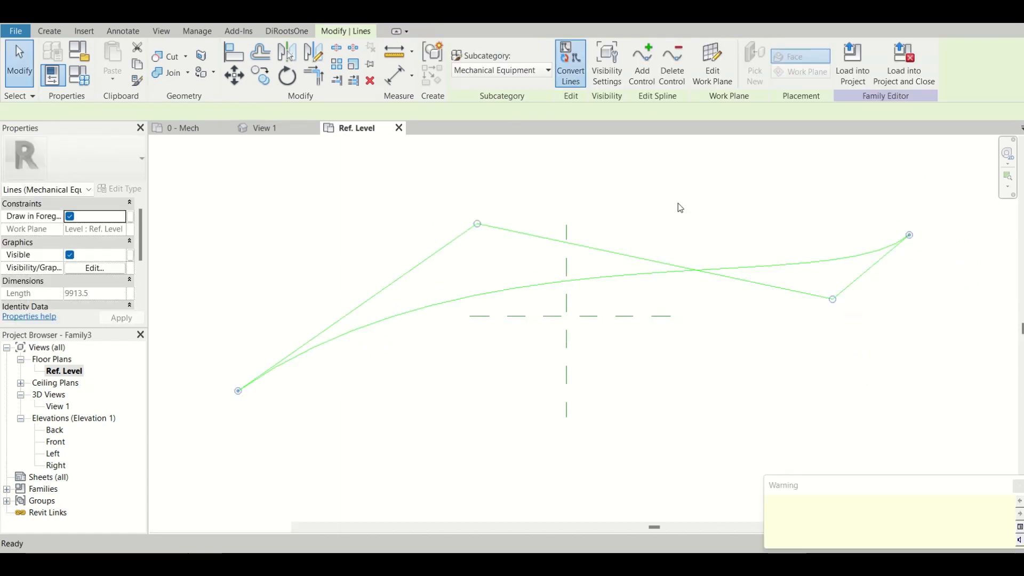
Start a solid swept blend and use Pick Path to set the converted spline as its path.
{"action": "left_click", "coordinate": [49, 31]}
{"action": "left_click", "coordinate": [230, 65]}
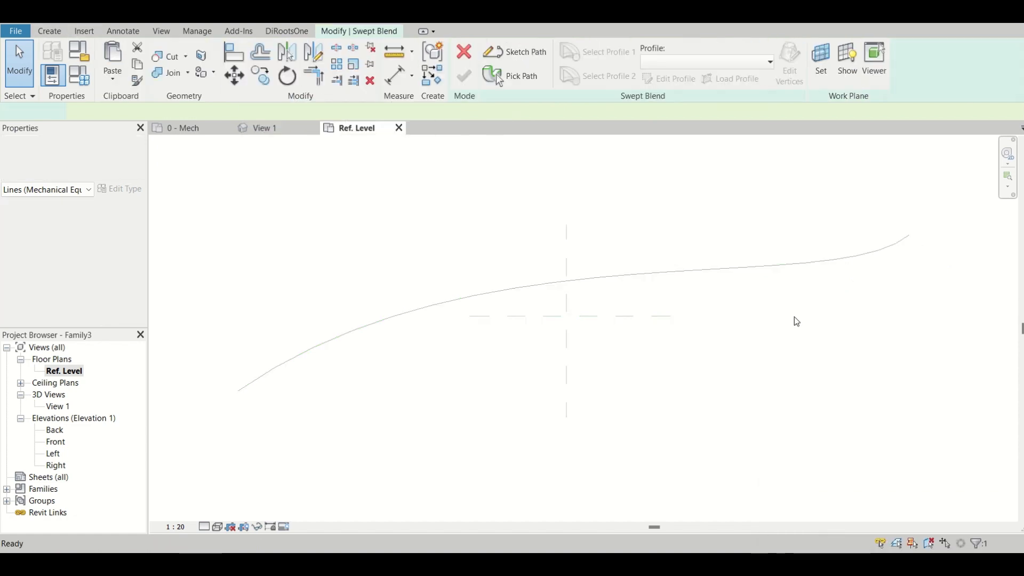
{"action": "left_click", "coordinate": [520, 77]}
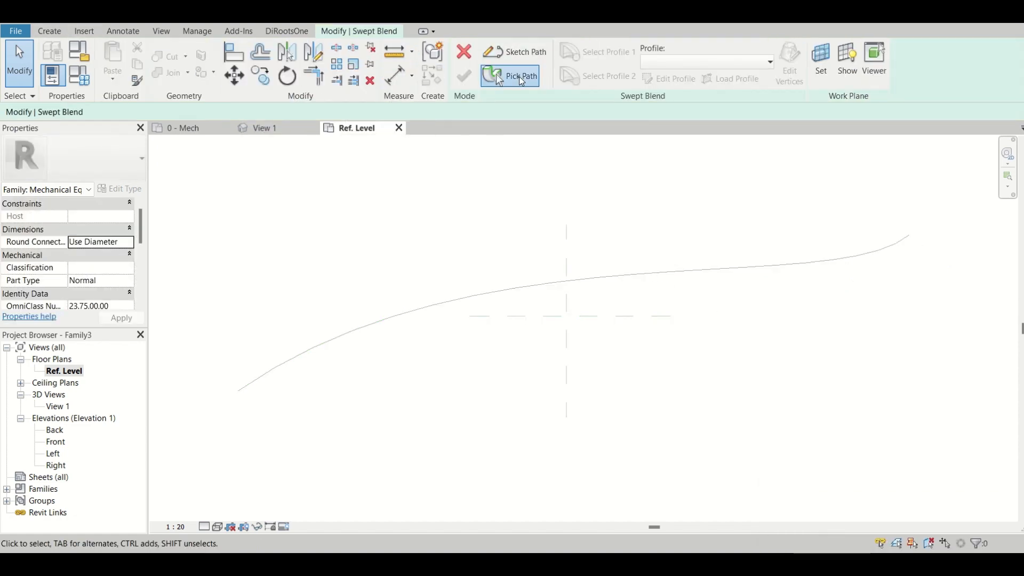
{"action": "left_click", "coordinate": [712, 272]}
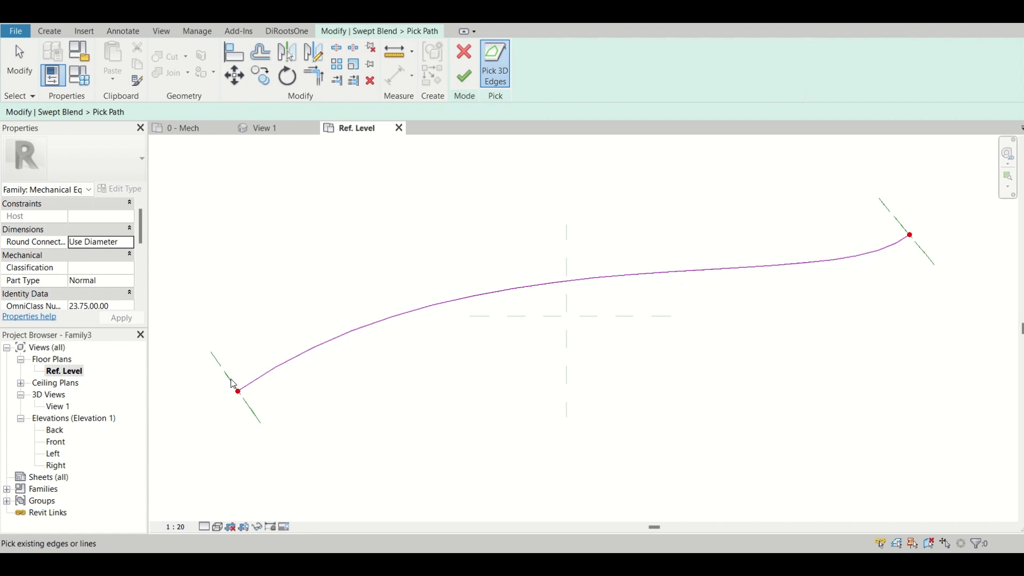
{"action": "left_click", "coordinate": [464, 76]}
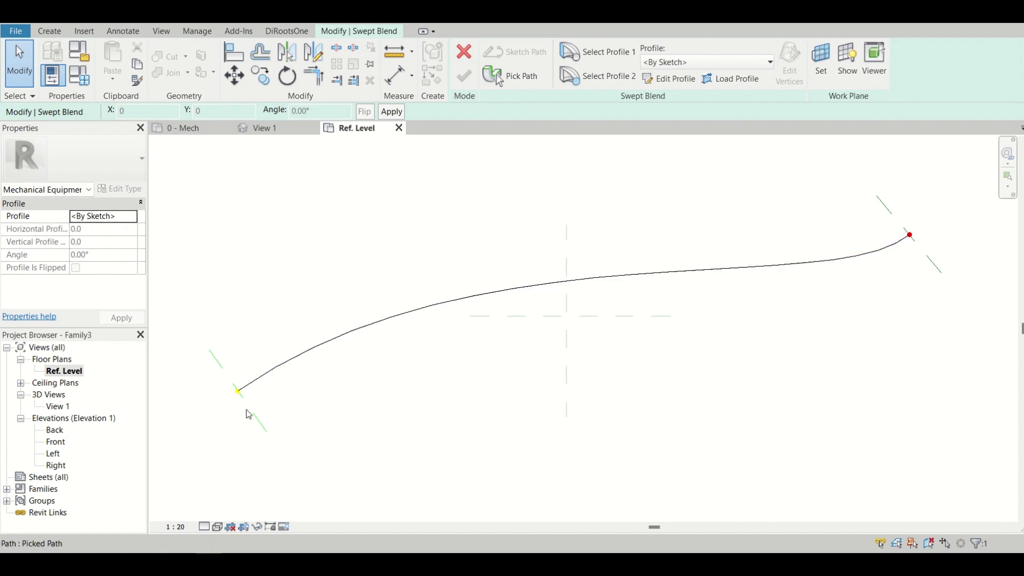
In 3D View 1, sketch the first profile as a rectangle about 25 by 70 mm around the path's start point.
{"action": "double_click", "coordinate": [222, 368]}
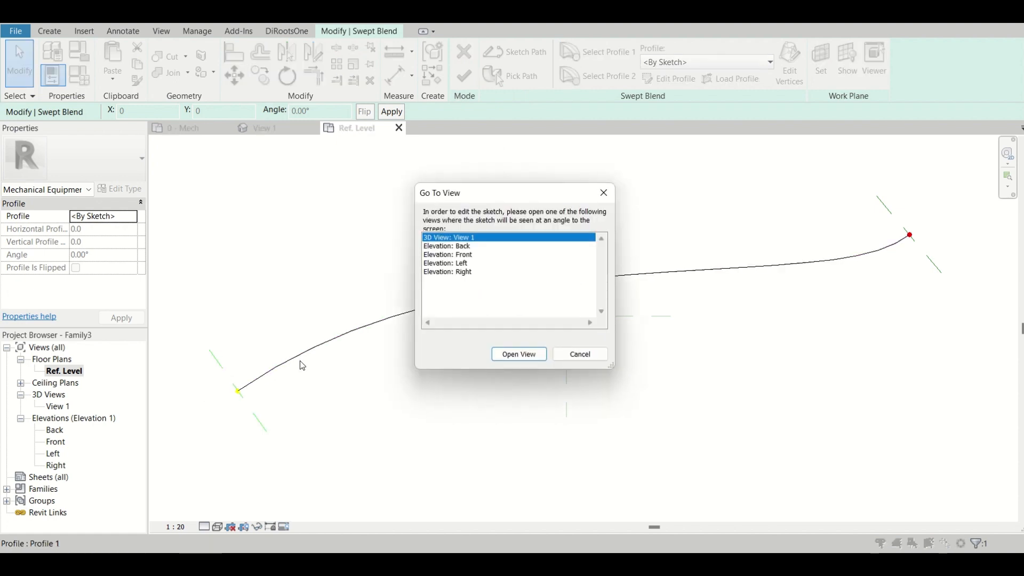
{"action": "left_click", "coordinate": [528, 354]}
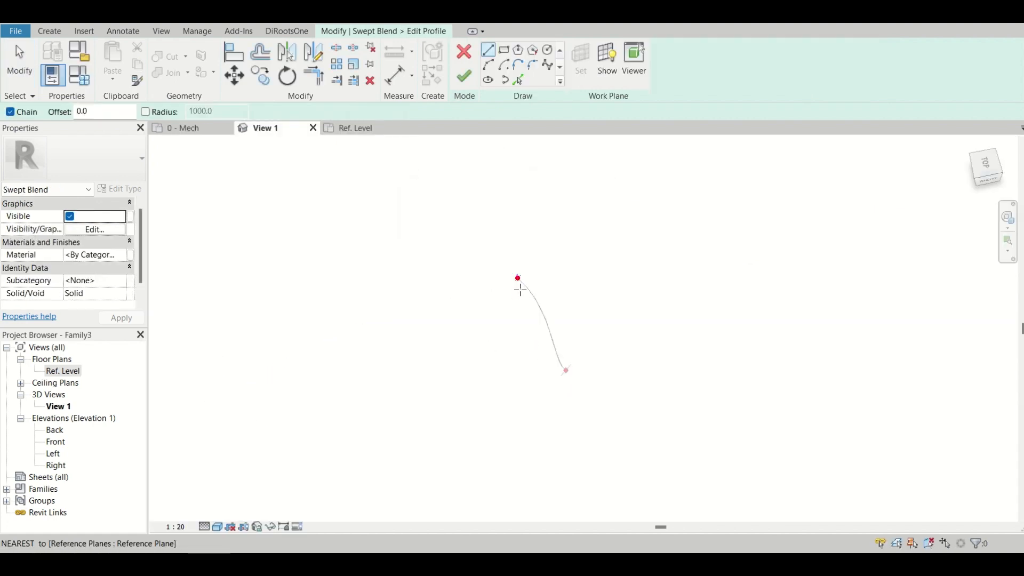
{"action": "scroll", "coordinate": [521, 288], "scroll_direction": "up", "scroll_amount": 4}
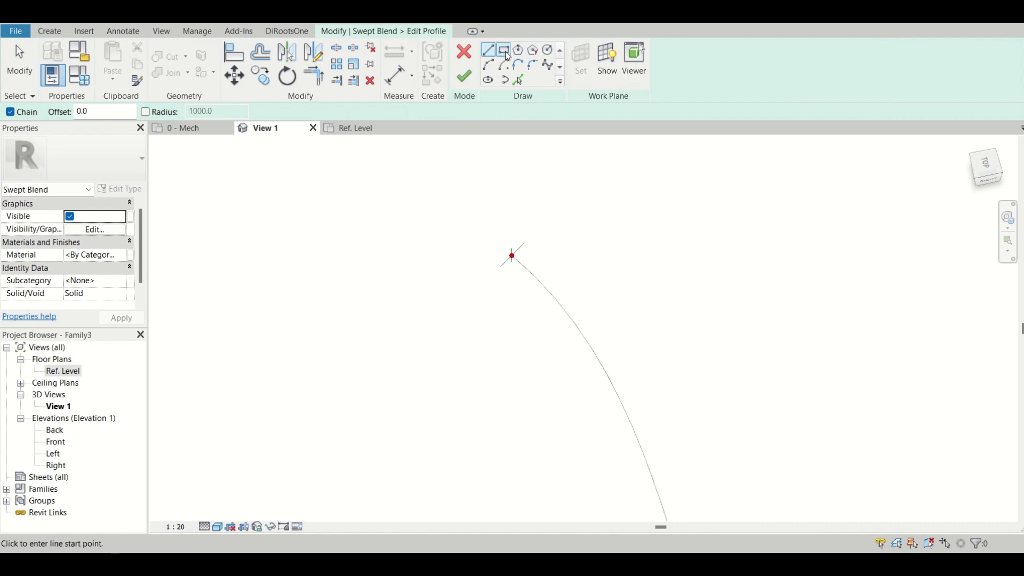
{"action": "left_click", "coordinate": [505, 51]}
{"action": "scroll", "coordinate": [507, 277], "scroll_direction": "up", "scroll_amount": 3}
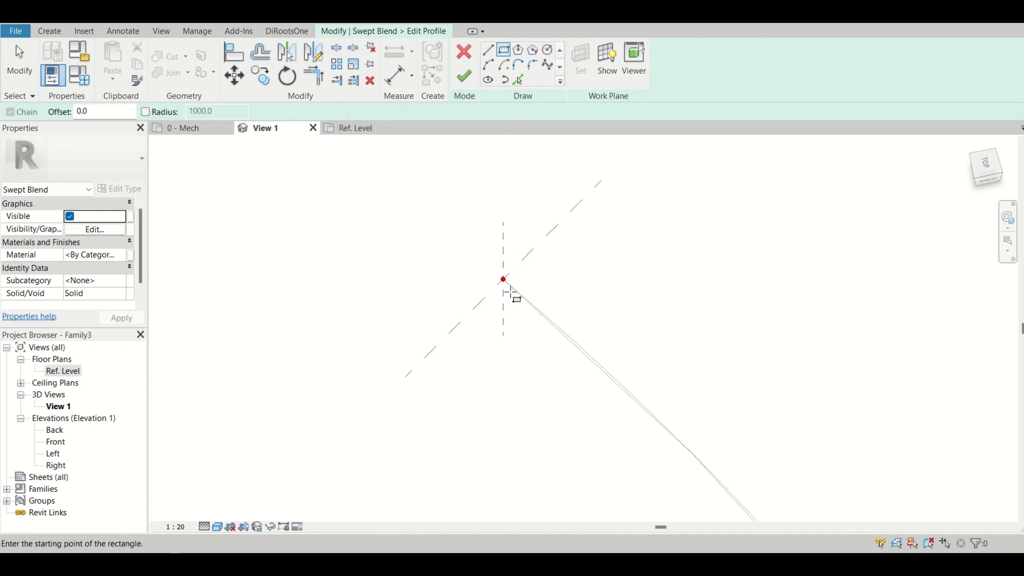
{"action": "scroll", "coordinate": [493, 248], "scroll_direction": "up", "scroll_amount": 4}
{"action": "left_click", "coordinate": [491, 264]}
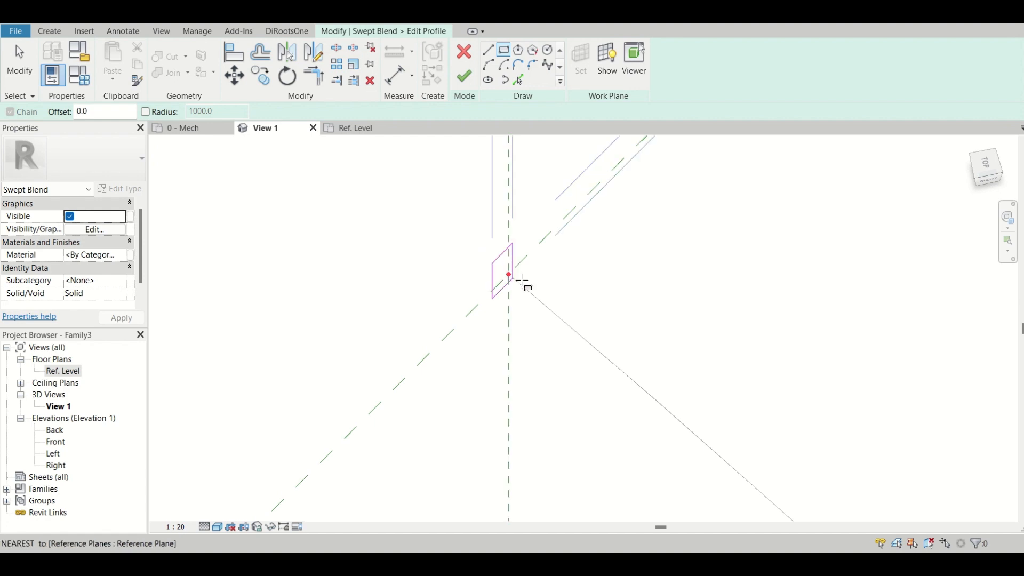
{"action": "left_click", "coordinate": [527, 288]}
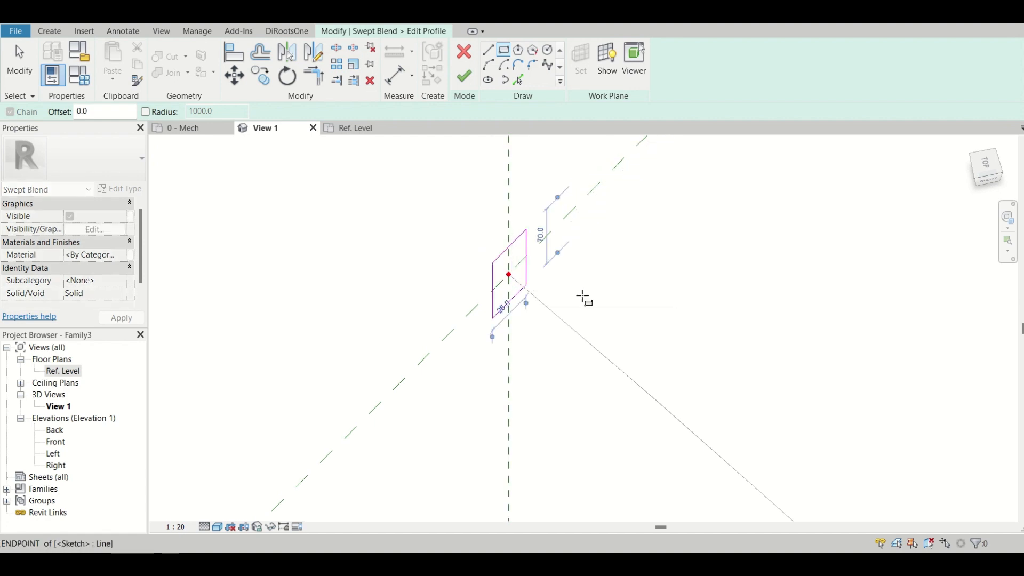
{"action": "scroll", "coordinate": [462, 328], "scroll_direction": "down", "scroll_amount": 5}
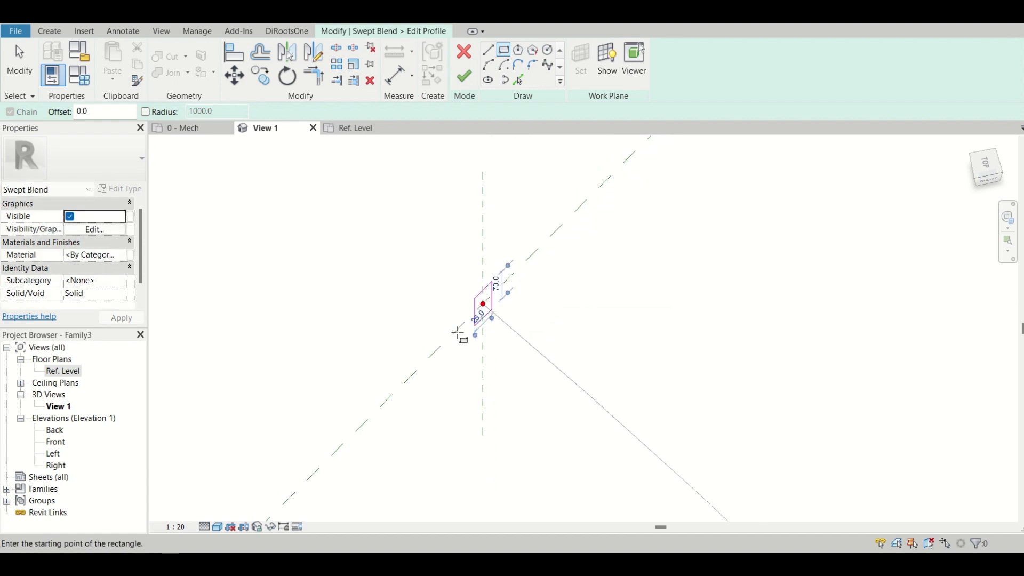
{"action": "left_click", "coordinate": [469, 85]}
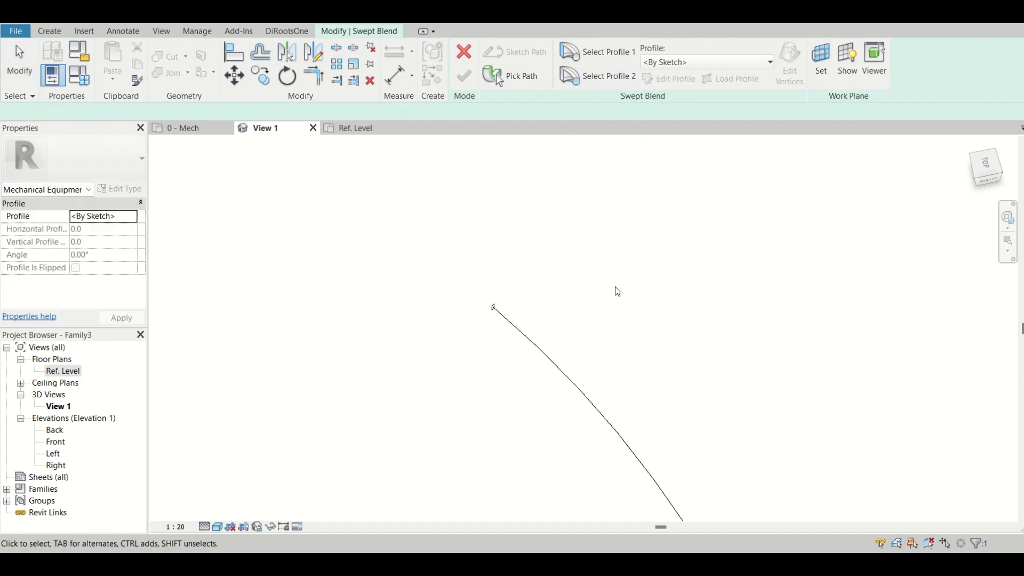
Sketch the second profile as a rectangle about 220 by 640 mm around the path's other end and finish the swept blend.
{"action": "scroll", "coordinate": [616, 291], "scroll_direction": "down", "scroll_amount": 3}
{"action": "middle_click_drag", "start_coordinate": [620, 383], "coordinate": [414, 215]}
{"action": "scroll", "coordinate": [504, 410], "scroll_direction": "up", "scroll_amount": 1}
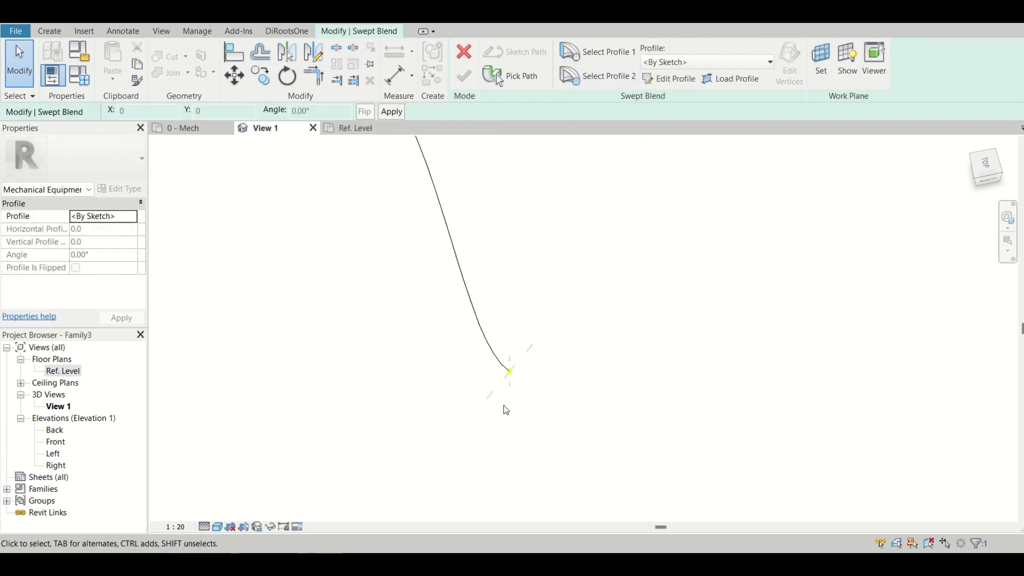
{"action": "double_click", "coordinate": [506, 376]}
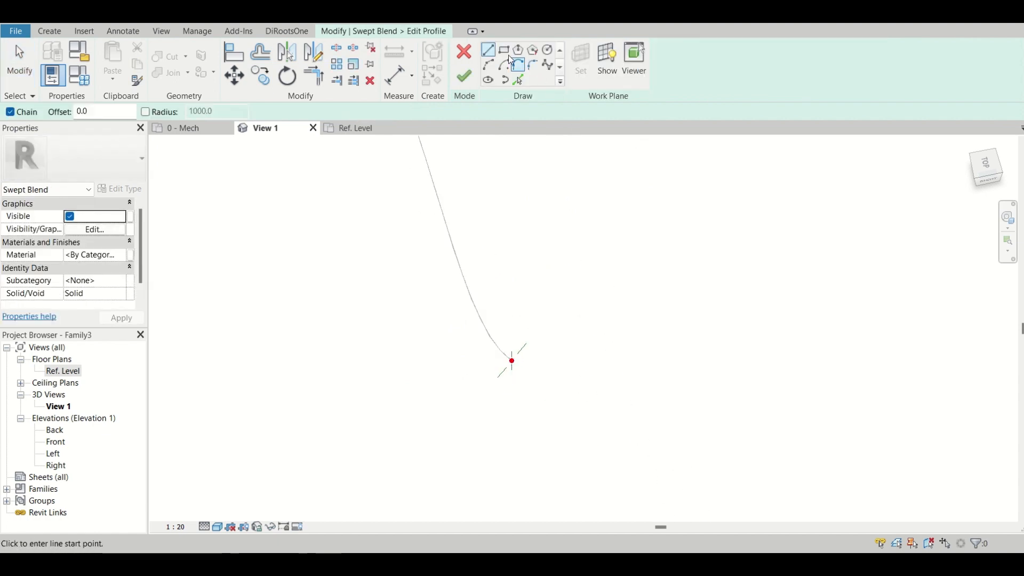
{"action": "left_click", "coordinate": [504, 51]}
{"action": "scroll", "coordinate": [507, 430], "scroll_direction": "up", "scroll_amount": 2}
{"action": "scroll", "coordinate": [512, 375], "scroll_direction": "up", "scroll_amount": 2}
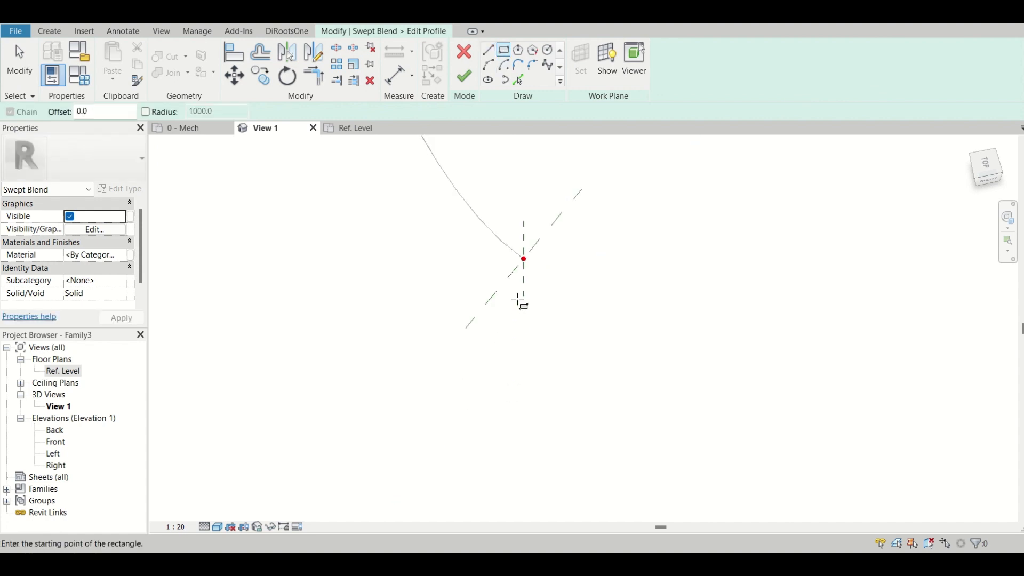
{"action": "scroll", "coordinate": [520, 301], "scroll_direction": "up", "scroll_amount": 1}
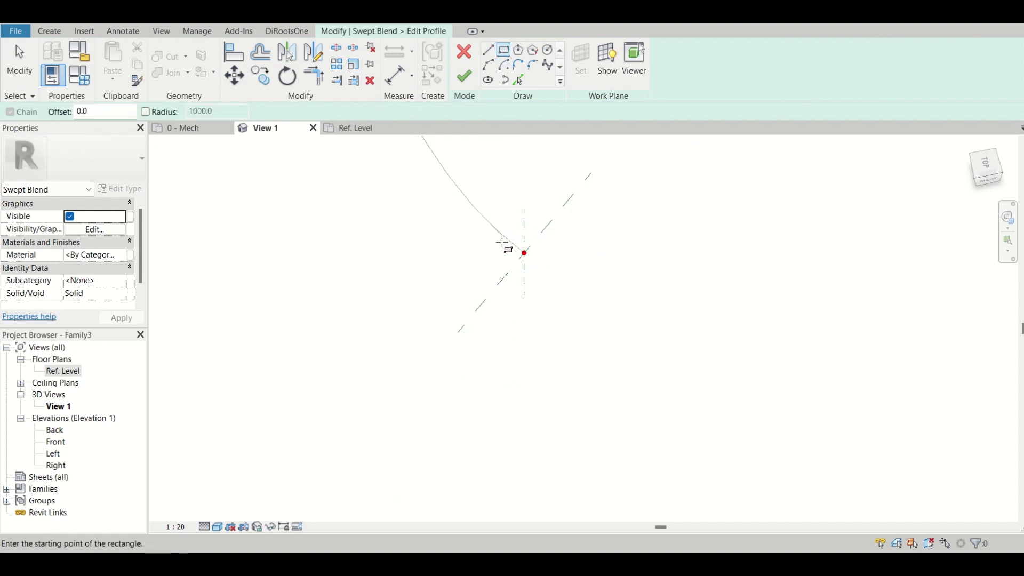
{"action": "left_click", "coordinate": [503, 241]}
{"action": "left_click", "coordinate": [545, 280]}
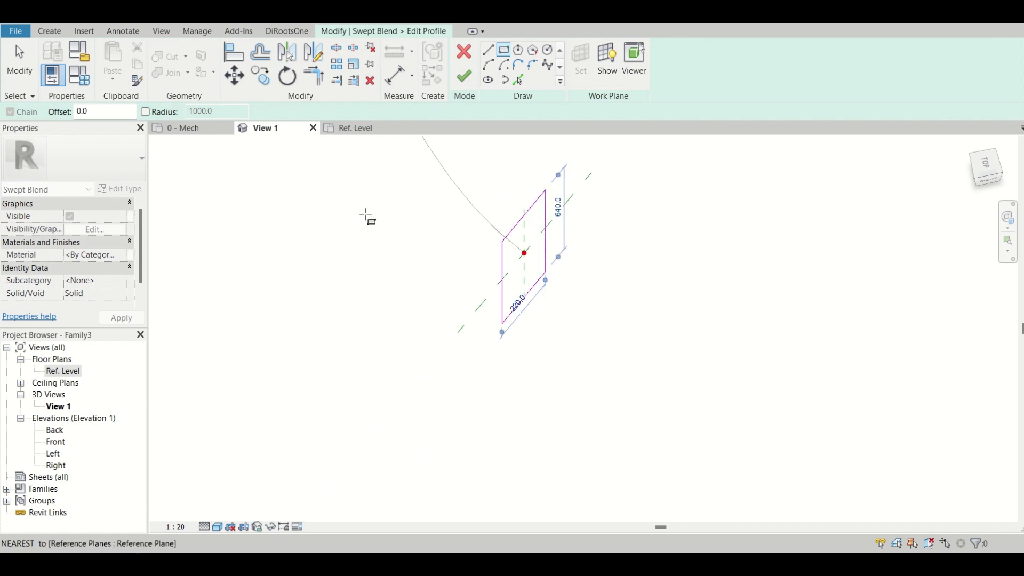
{"action": "left_click", "coordinate": [464, 77]}
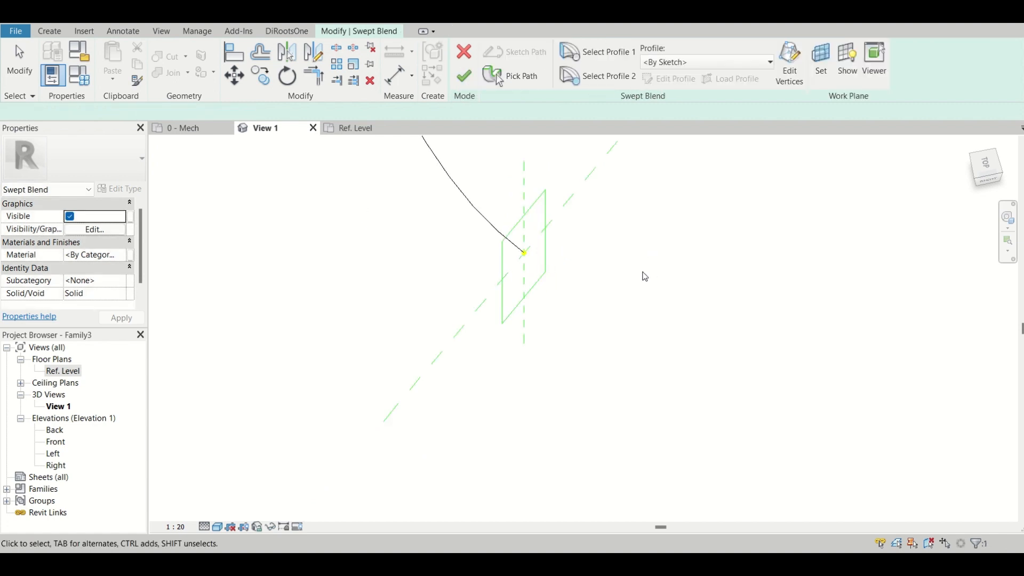
{"action": "left_click", "coordinate": [464, 76]}
Examine the finished swept blend and its model-line path in 3D, from above and from the front.
{"action": "scroll", "coordinate": [668, 331], "scroll_direction": "down", "scroll_amount": 4}
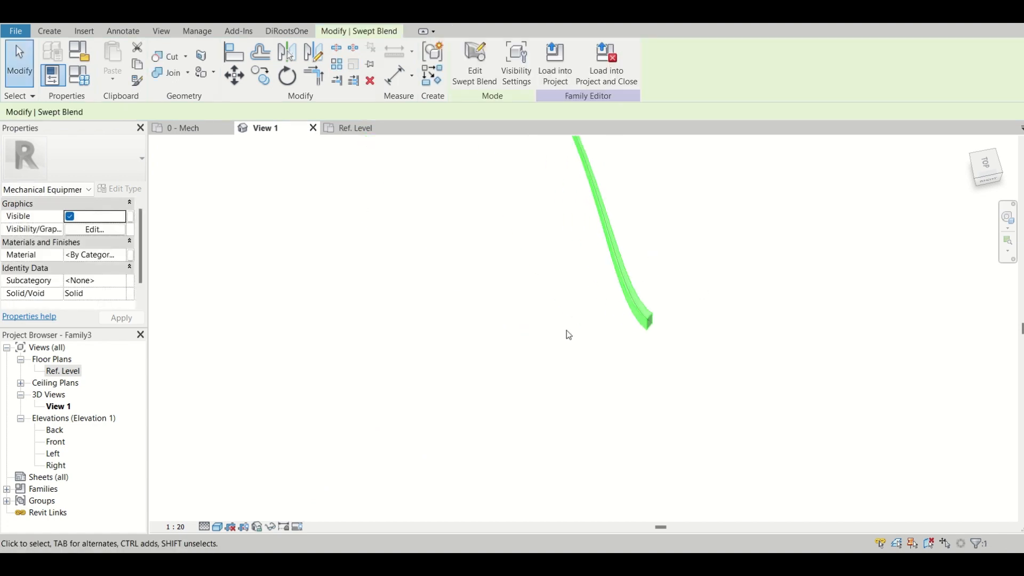
{"action": "scroll", "coordinate": [535, 327], "scroll_direction": "down", "scroll_amount": 2}
{"action": "left_click", "coordinate": [521, 310]}
{"action": "scroll", "coordinate": [501, 292], "scroll_direction": "down", "scroll_amount": 3}
{"action": "middle_click_drag", "start_coordinate": [503, 299], "coordinate": [491, 363]}
{"action": "scroll", "coordinate": [512, 329], "scroll_direction": "up", "scroll_amount": 2}
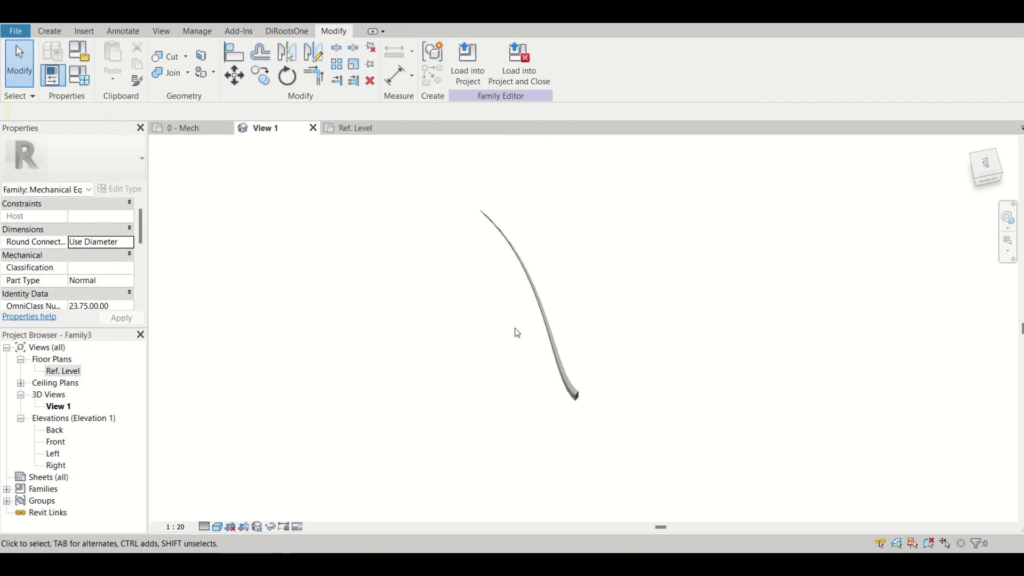
{"action": "left_click", "coordinate": [555, 325]}
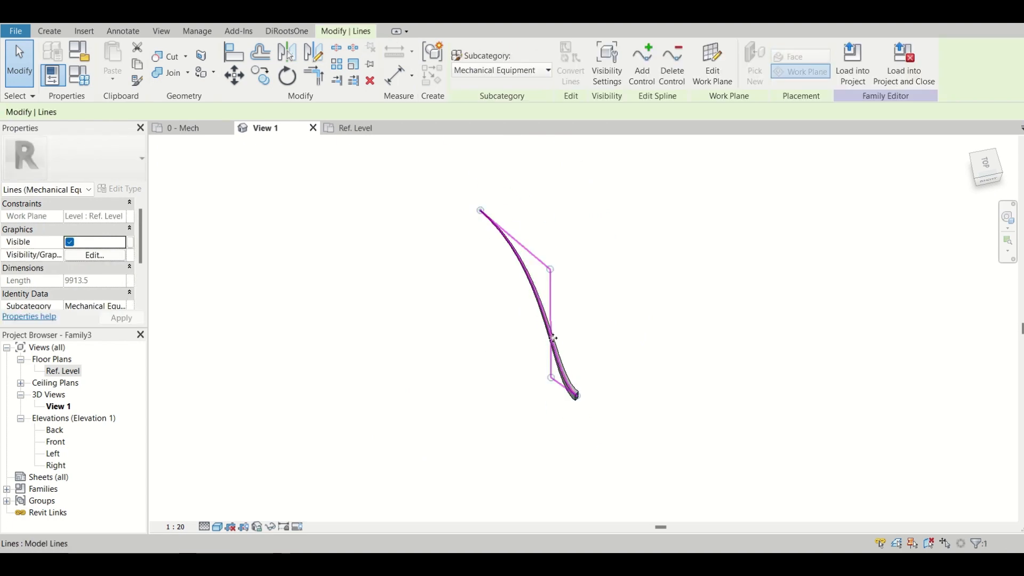
{"action": "scroll", "coordinate": [553, 338], "scroll_direction": "up", "scroll_amount": 4}
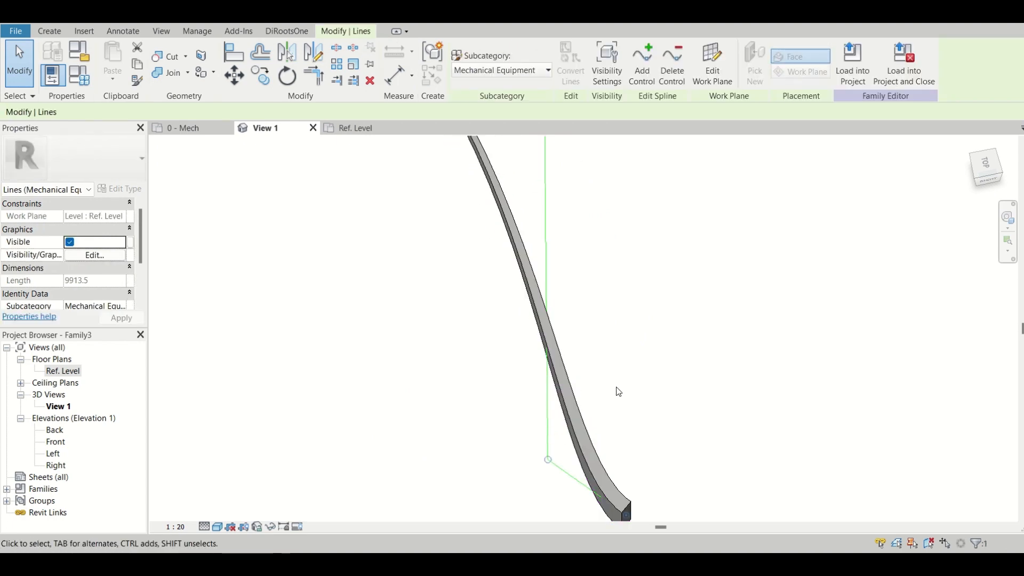
{"action": "key", "text": "Escape"}
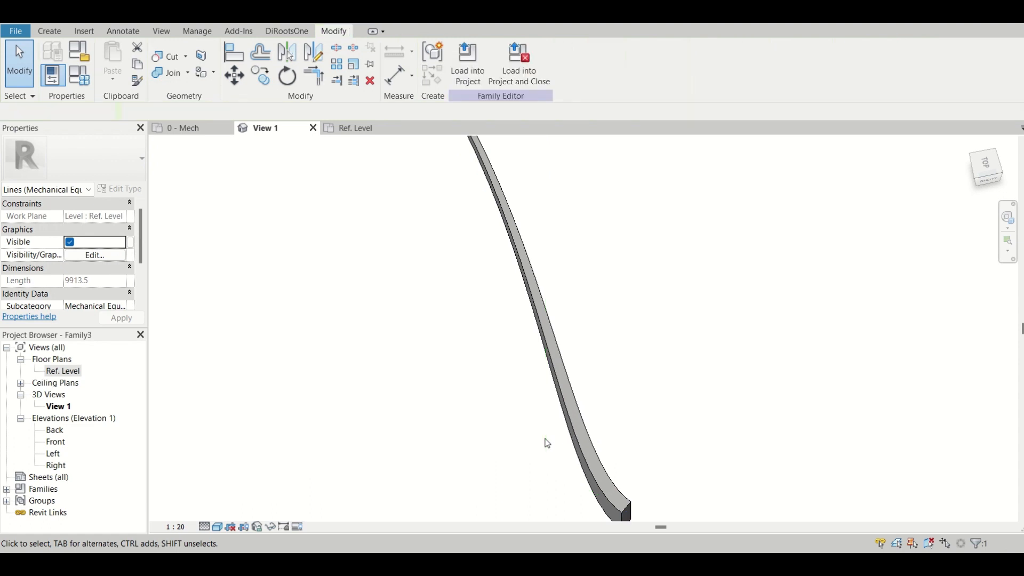
{"action": "scroll", "coordinate": [495, 442], "scroll_direction": "down", "scroll_amount": 2}
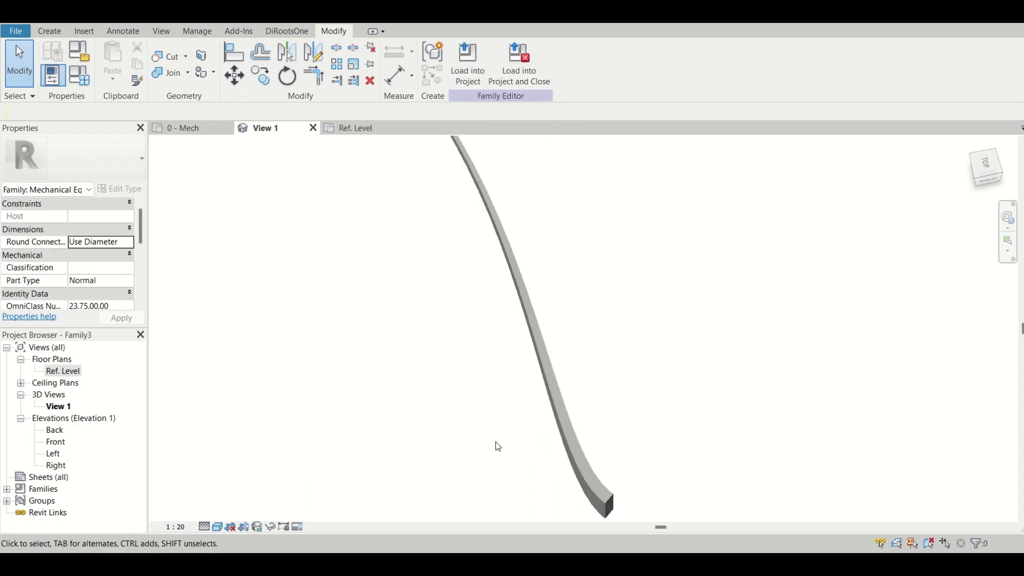
{"action": "left_click", "coordinate": [539, 425]}
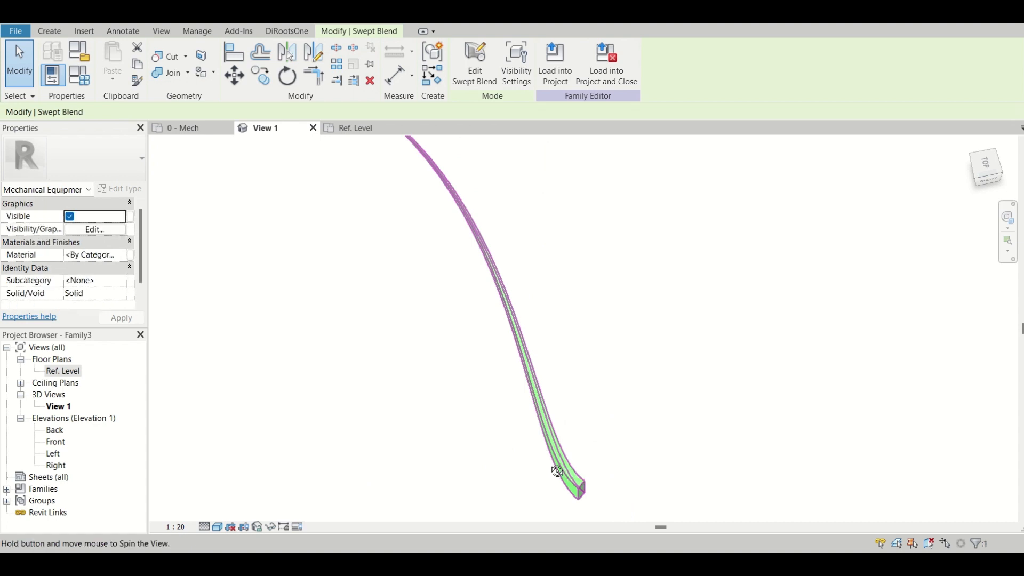
{"action": "middle_click_drag", "start_coordinate": [551, 469], "coordinate": [683, 269], "text": "shift"}
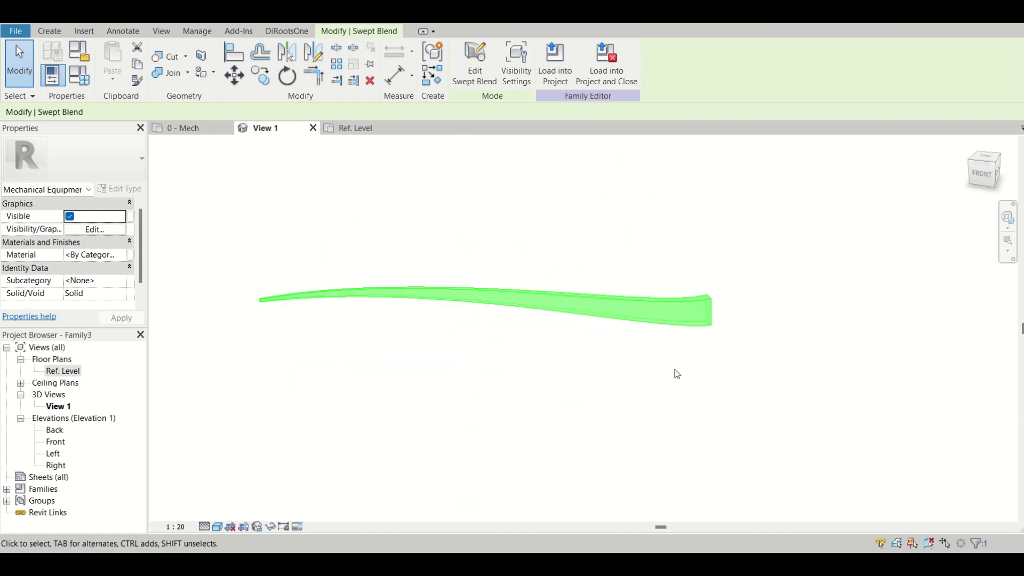
{"action": "key", "text": "Escape"}
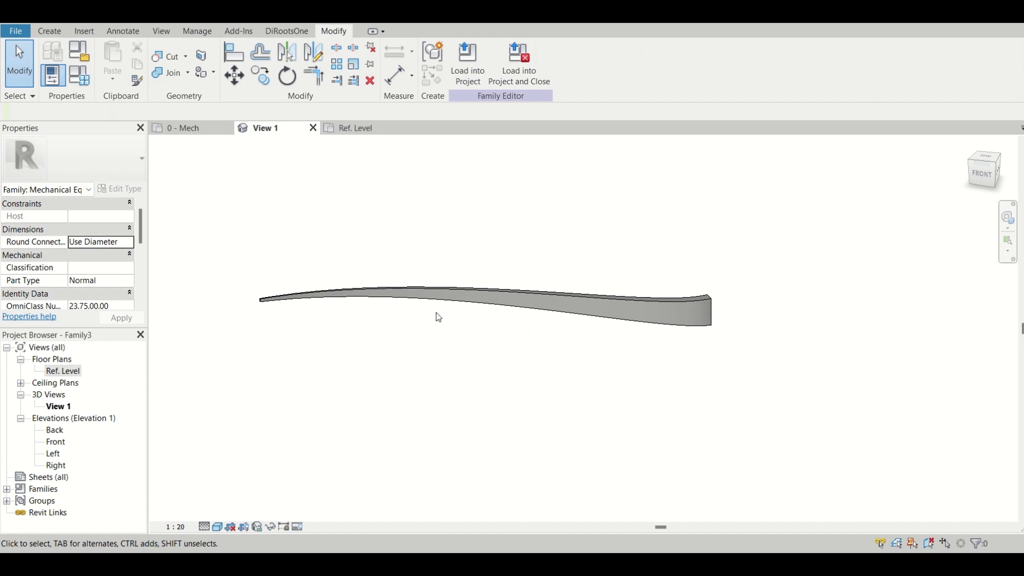
{"action": "left_click", "coordinate": [50, 31]}
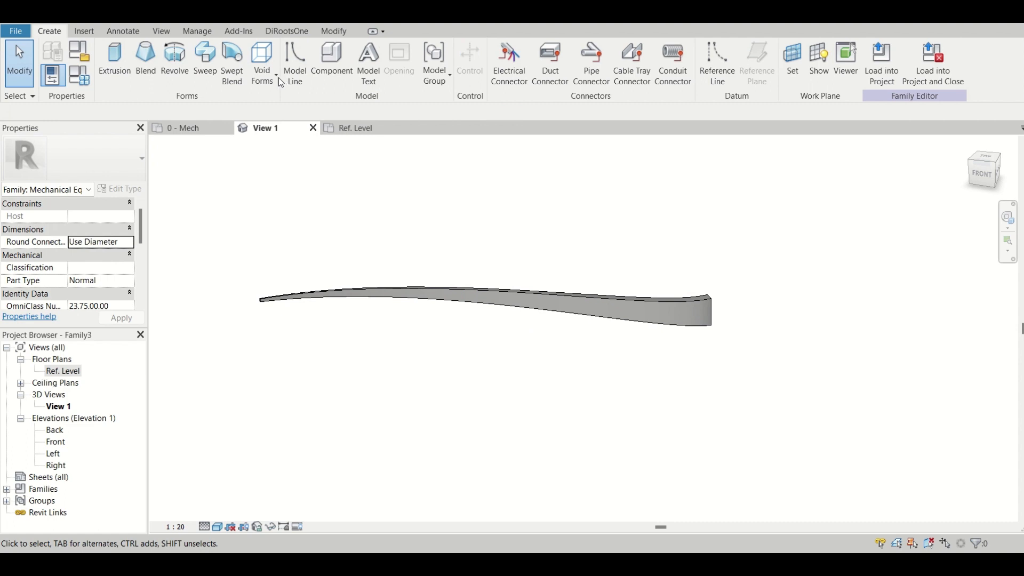
{"action": "left_click", "coordinate": [264, 69]}
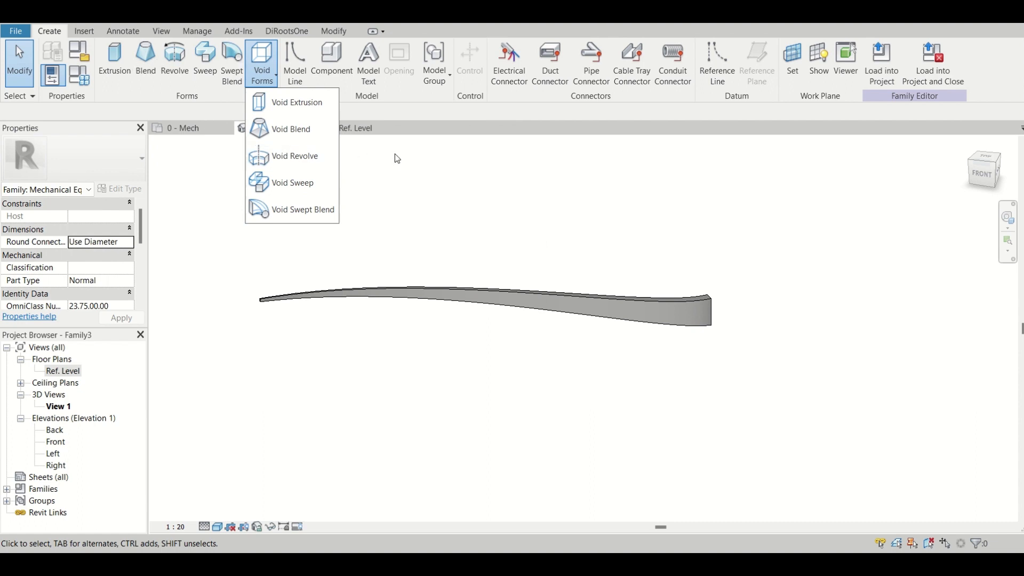
{"action": "left_click", "coordinate": [414, 190]}
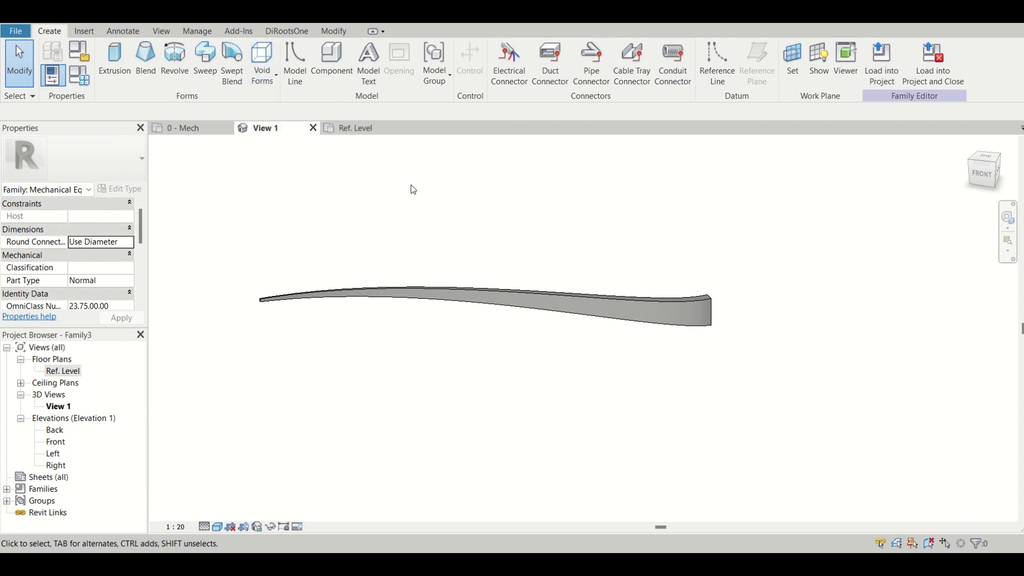
{"action": "mouse_move", "coordinate": [521, 23]}
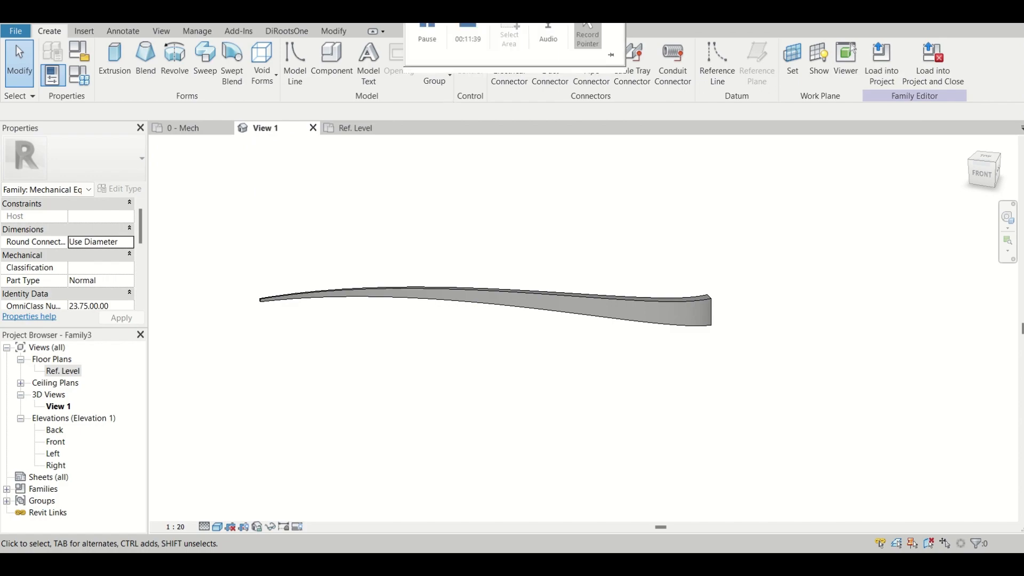